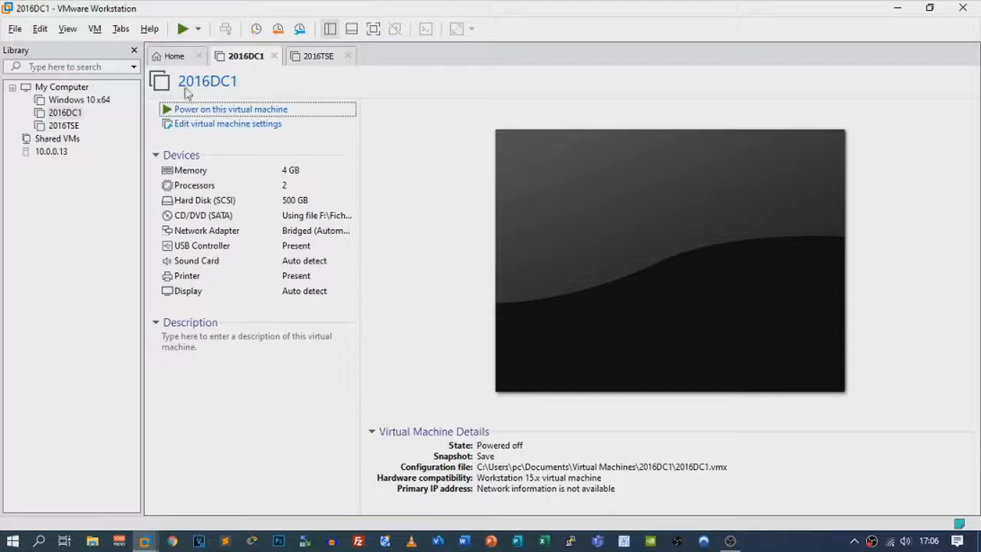
Review 2016DC1's CD/DVD ISO and network adapter settings, closing without changes
{"action": "left_click", "coordinate": [184, 125]}
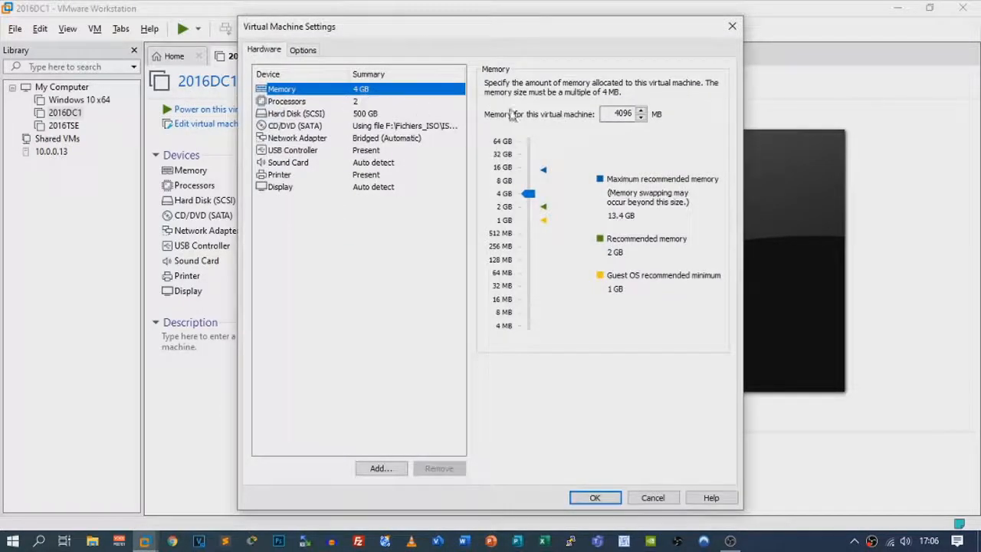
{"action": "left_click", "coordinate": [358, 128]}
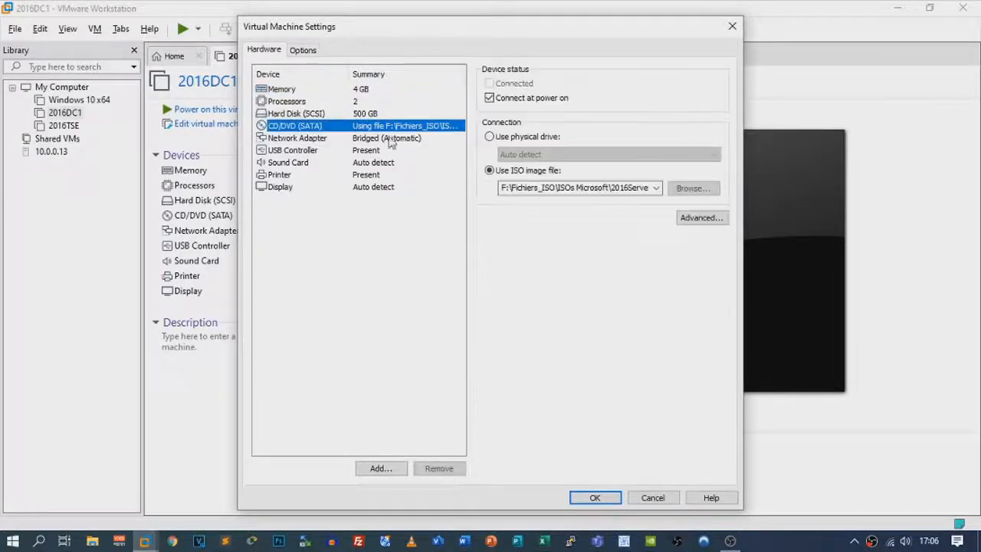
{"action": "left_click", "coordinate": [660, 192]}
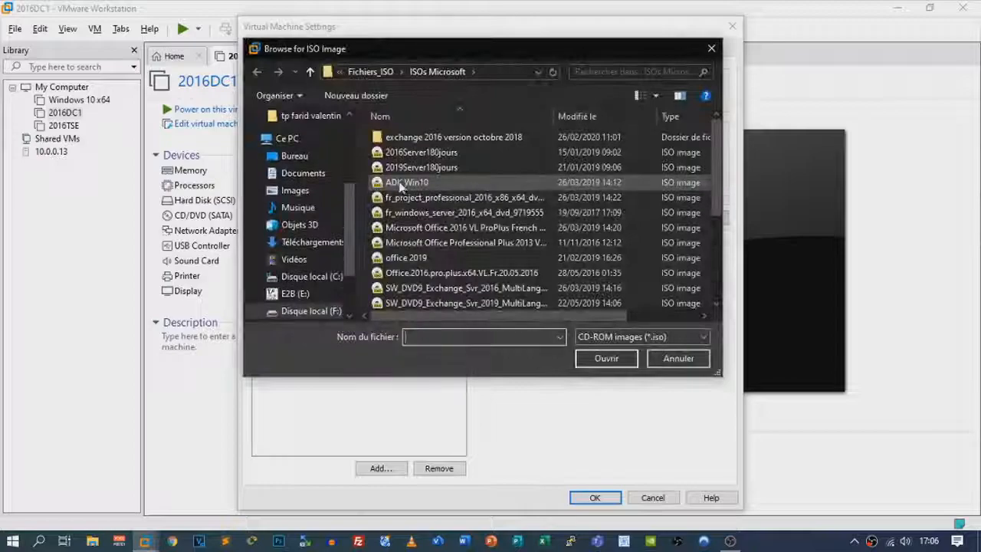
{"action": "left_click", "coordinate": [712, 49]}
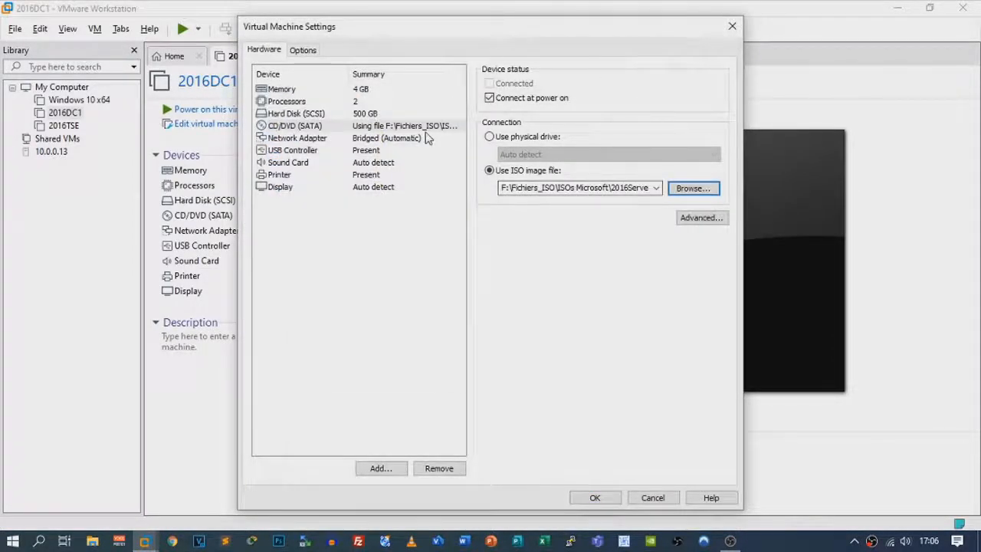
{"action": "left_click", "coordinate": [398, 138]}
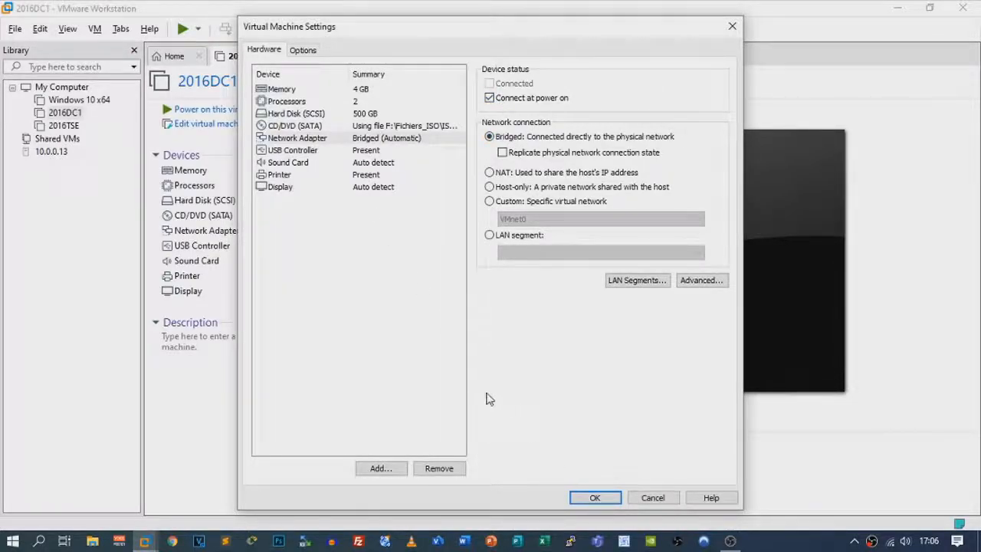
{"action": "left_click", "coordinate": [593, 498]}
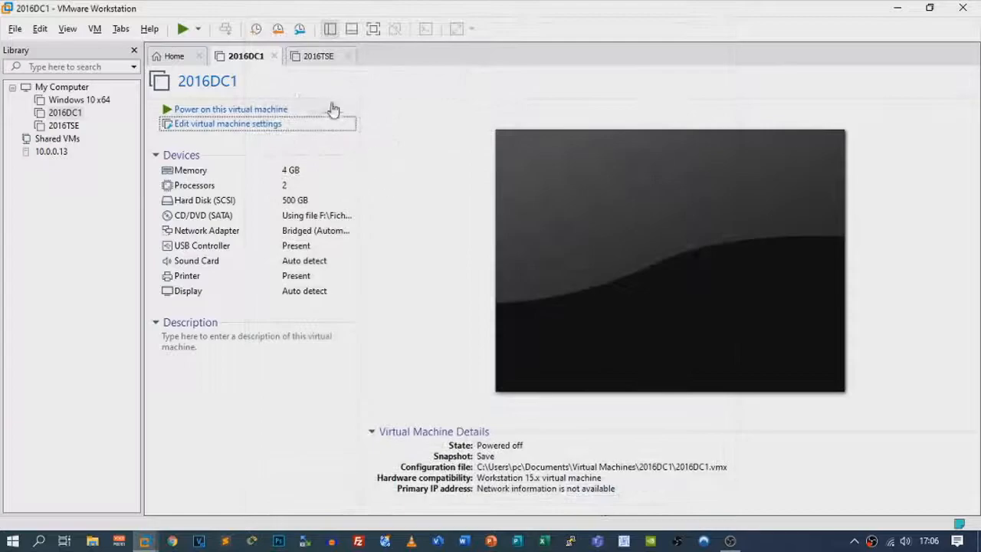
Check the 2016TSE summary, then power on the 2016DC1 virtual machine
{"action": "left_click", "coordinate": [308, 60]}
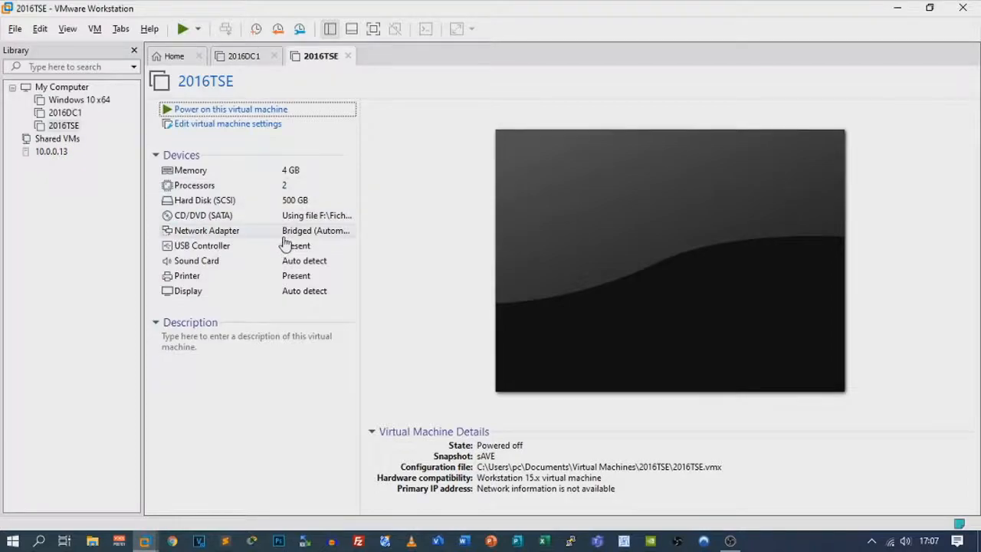
{"action": "left_click", "coordinate": [244, 60]}
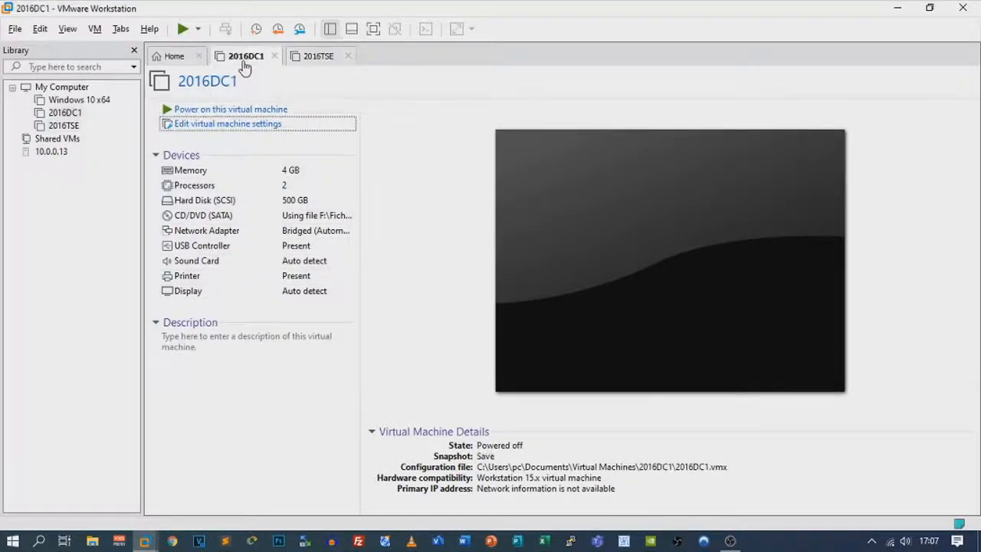
{"action": "left_click", "coordinate": [215, 112]}
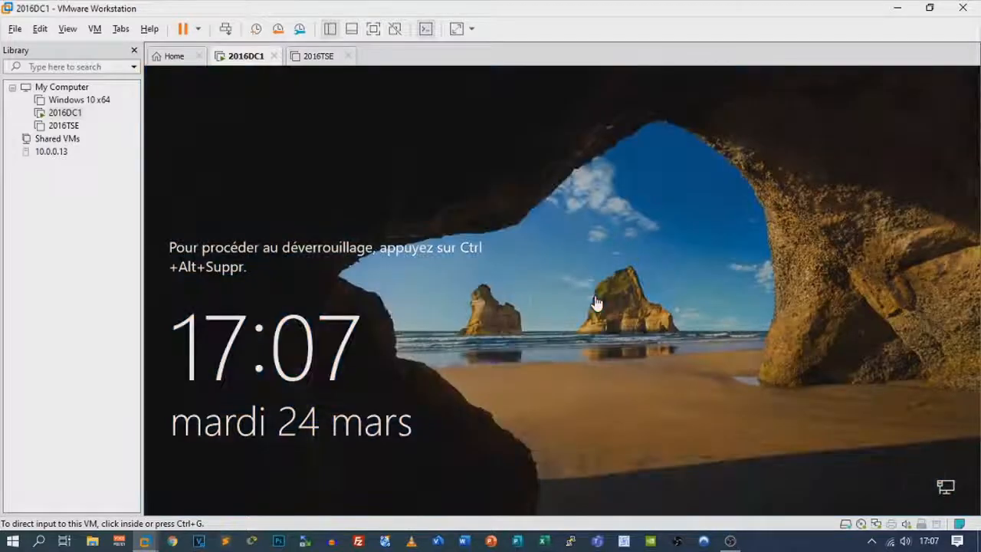
Sign in as administrator, re-entering the password after a wrong-password message
{"action": "left_click", "coordinate": [596, 304]}
{"action": "key", "text": "ctrl+alt+Insert"}
{"action": "type", "text": "••••••••"}
{"action": "key", "text": "Return"}
{"action": "left_click", "coordinate": [560, 378]}
{"action": "type", "text": "••••••••"}
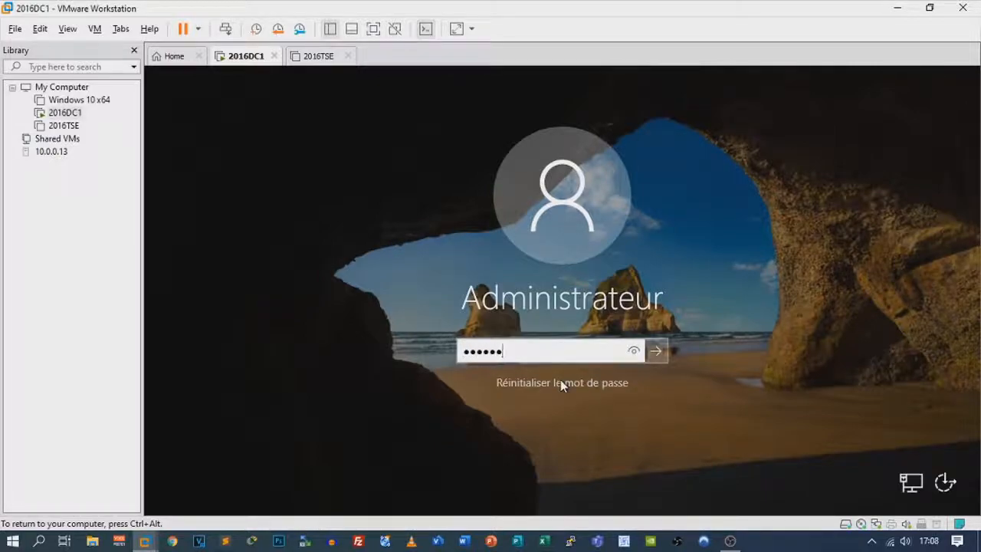
{"action": "key", "text": "Return"}
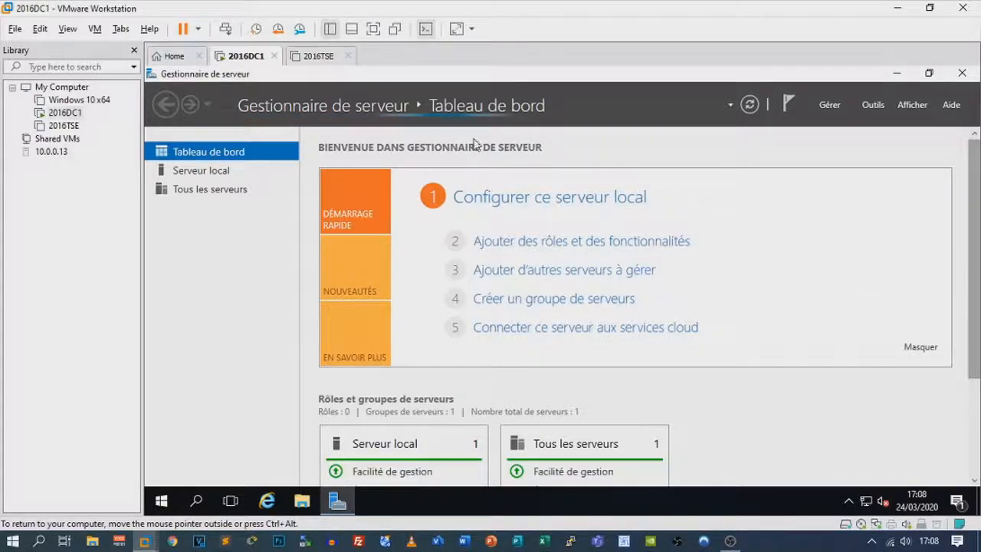
Open the IPv4 properties of the Ethernet0 adapter at 10.0.0.44 from the local server page
{"action": "scroll", "coordinate": [512, 224], "scroll_direction": "down", "scroll_amount": 2}
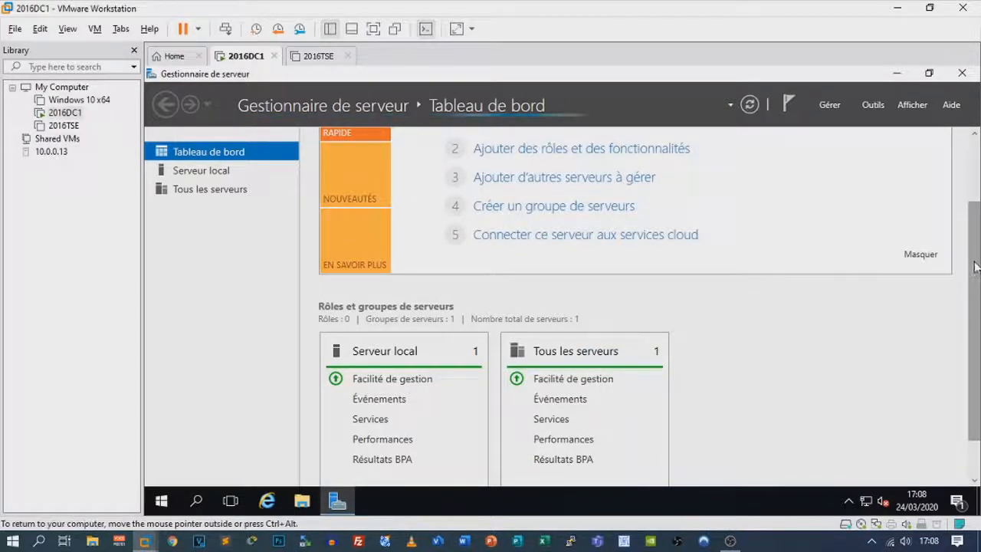
{"action": "left_click_drag", "start_coordinate": [975, 290], "coordinate": [979, 190]}
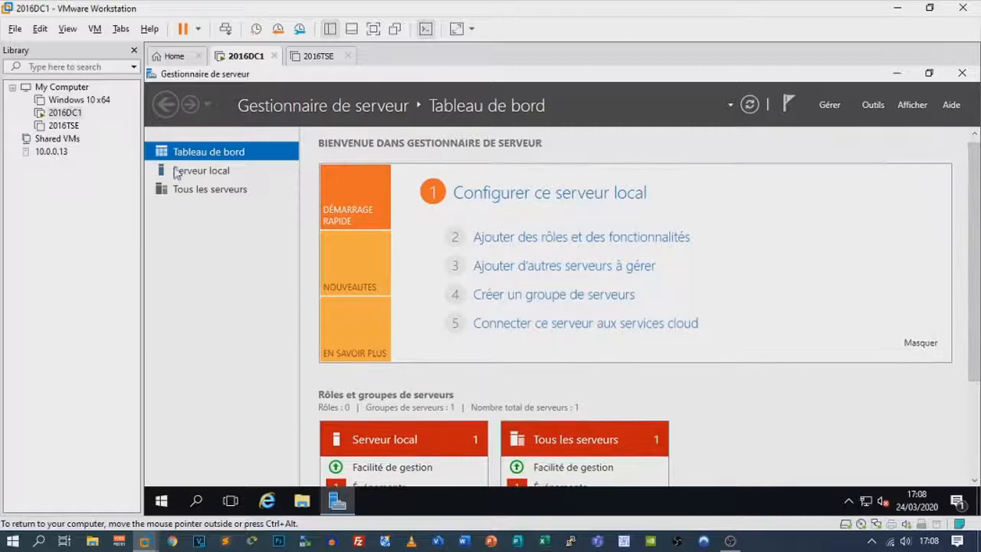
{"action": "left_click", "coordinate": [183, 174]}
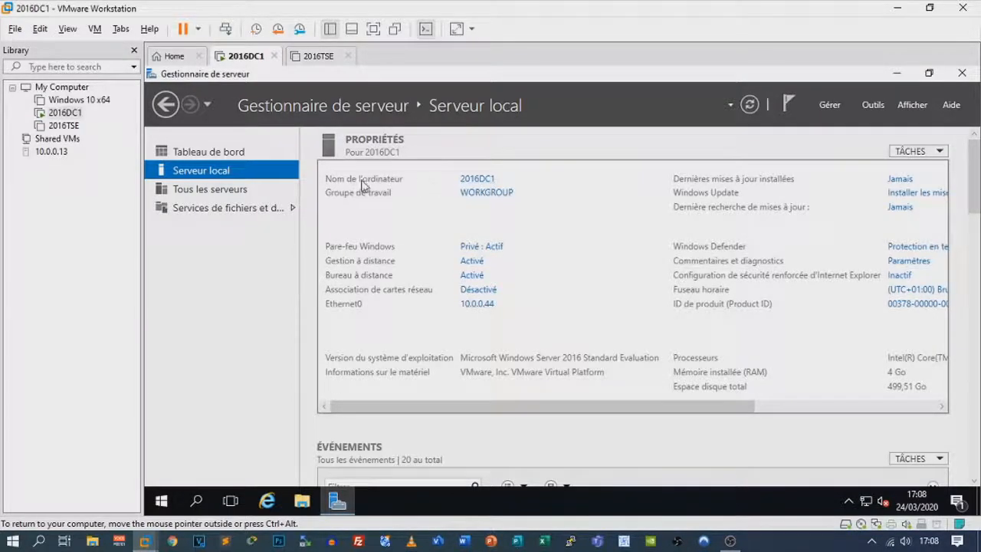
{"action": "left_click", "coordinate": [477, 305]}
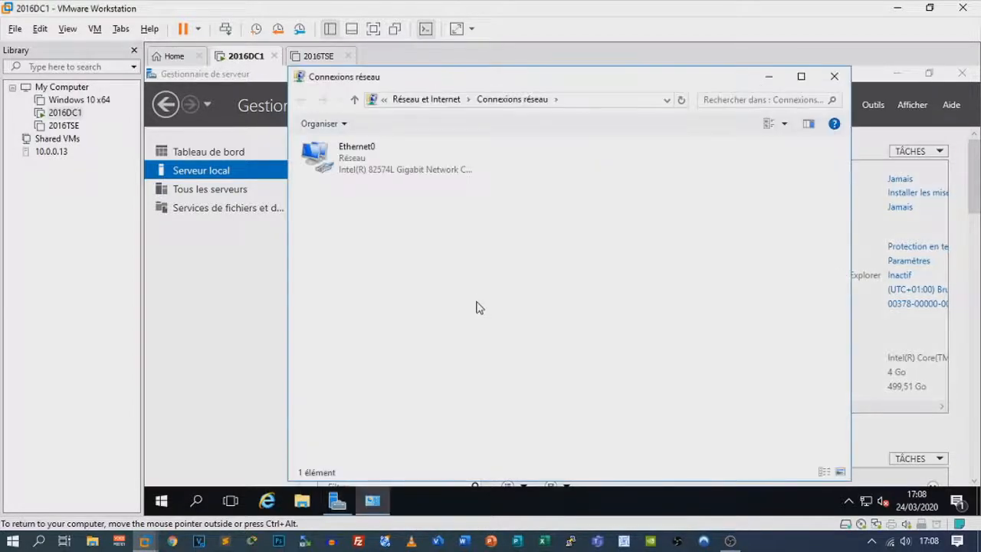
{"action": "double_click", "coordinate": [413, 175]}
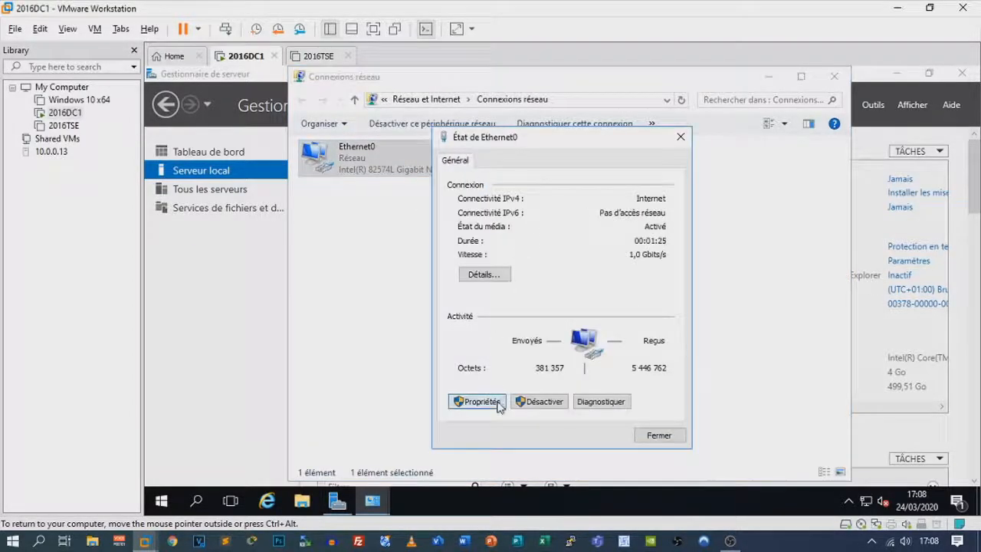
{"action": "left_click", "coordinate": [495, 397]}
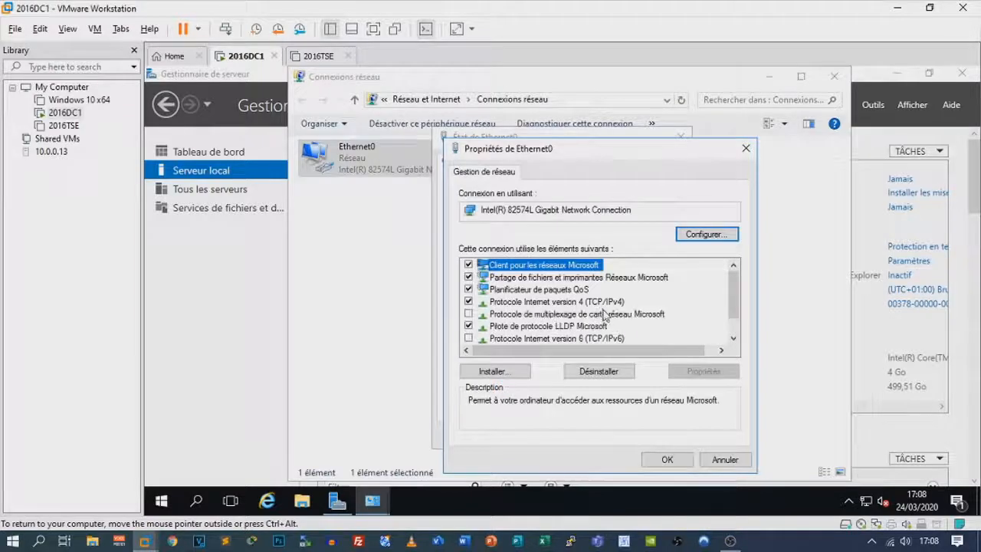
{"action": "double_click", "coordinate": [585, 303]}
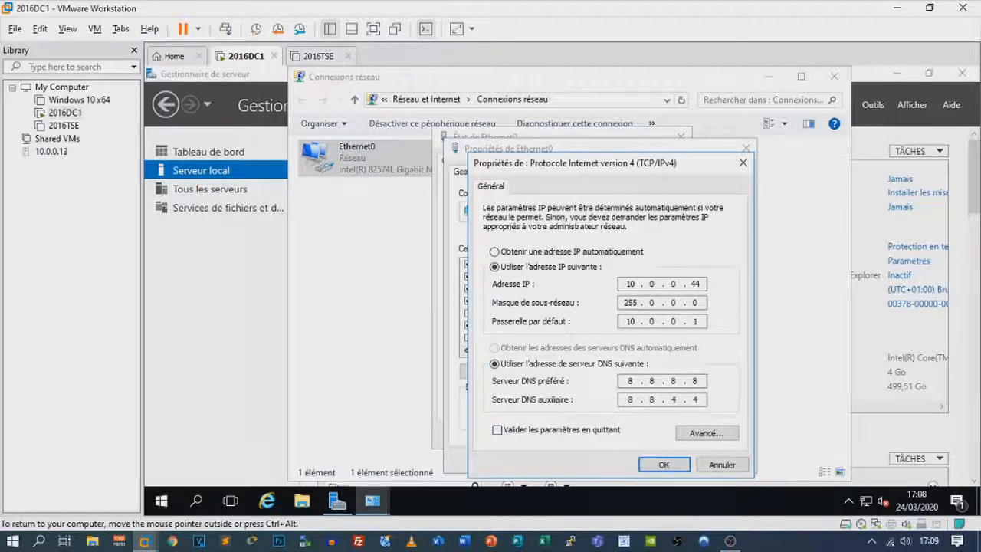
Close the IPv4, adapter and network windows, then open the server's Remote Desktop settings
{"action": "left_click", "coordinate": [659, 461]}
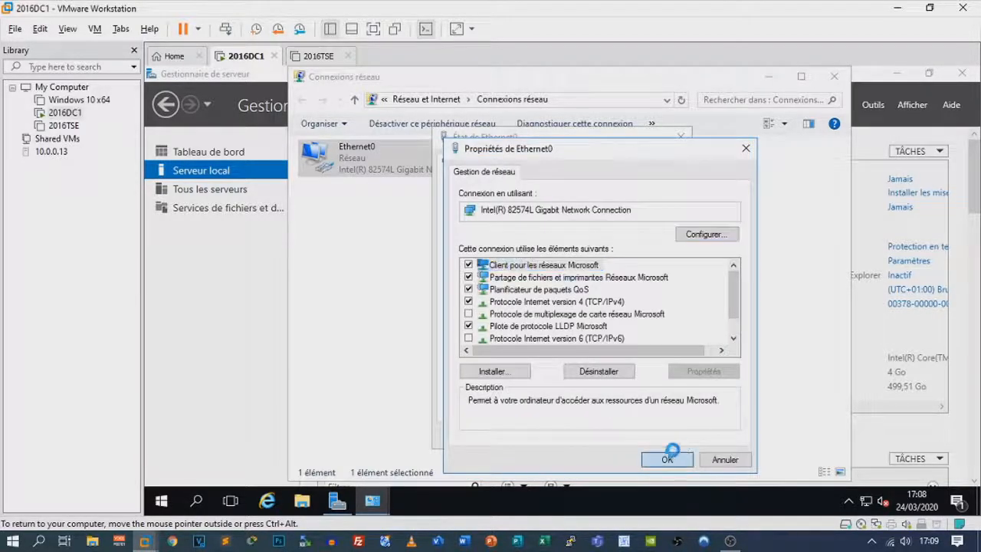
{"action": "left_click", "coordinate": [667, 458]}
{"action": "left_click", "coordinate": [661, 435]}
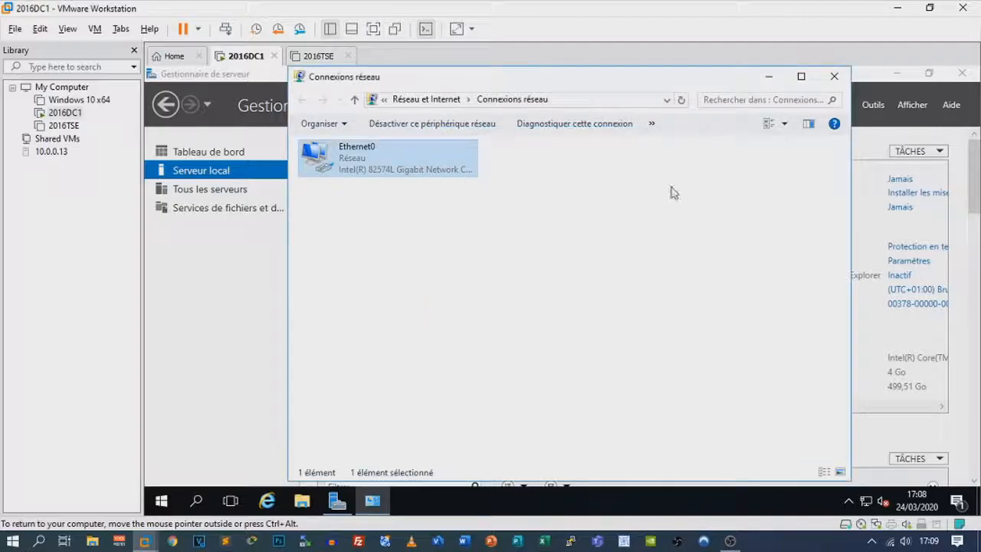
{"action": "left_click", "coordinate": [833, 78]}
{"action": "left_click", "coordinate": [471, 277]}
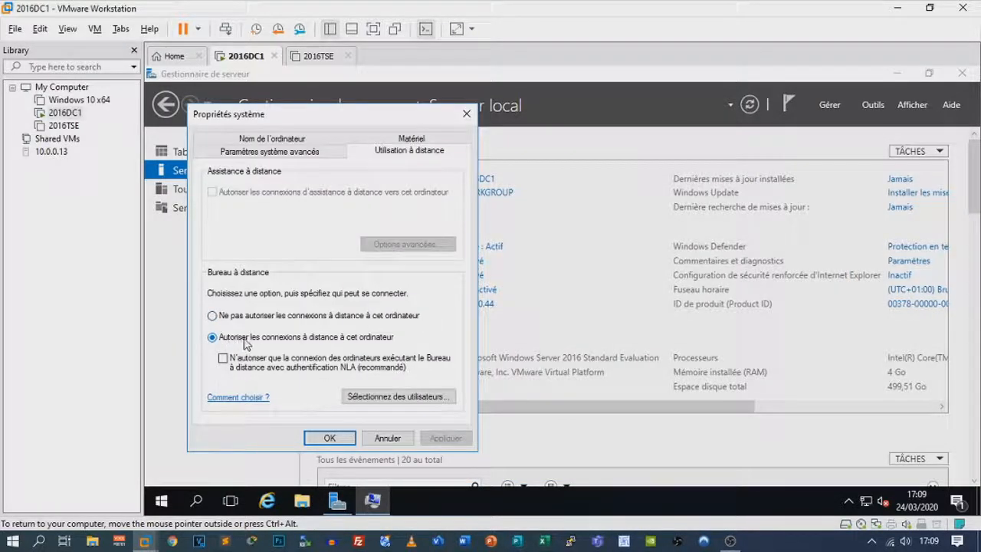
{"action": "left_click", "coordinate": [330, 437]}
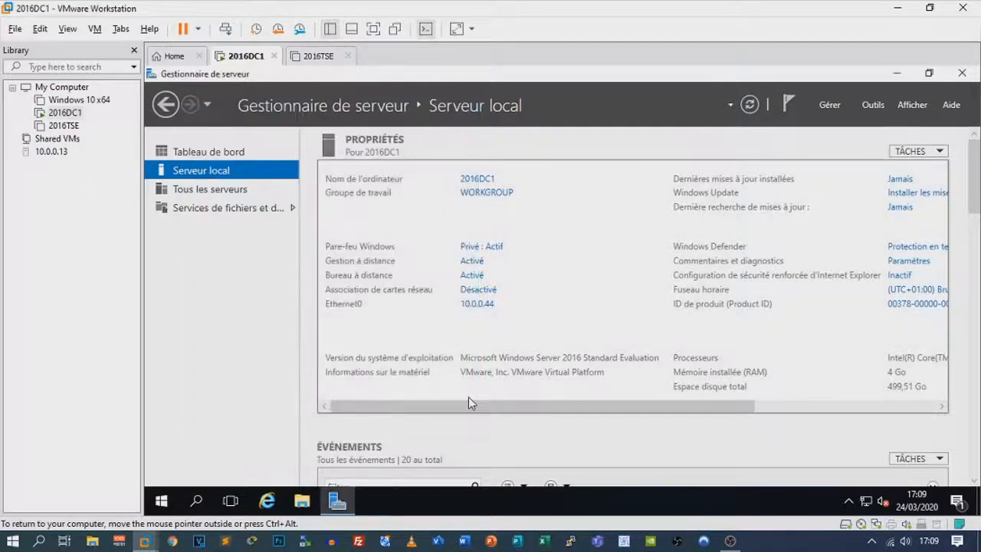
{"action": "left_click_drag", "start_coordinate": [463, 412], "coordinate": [642, 403]}
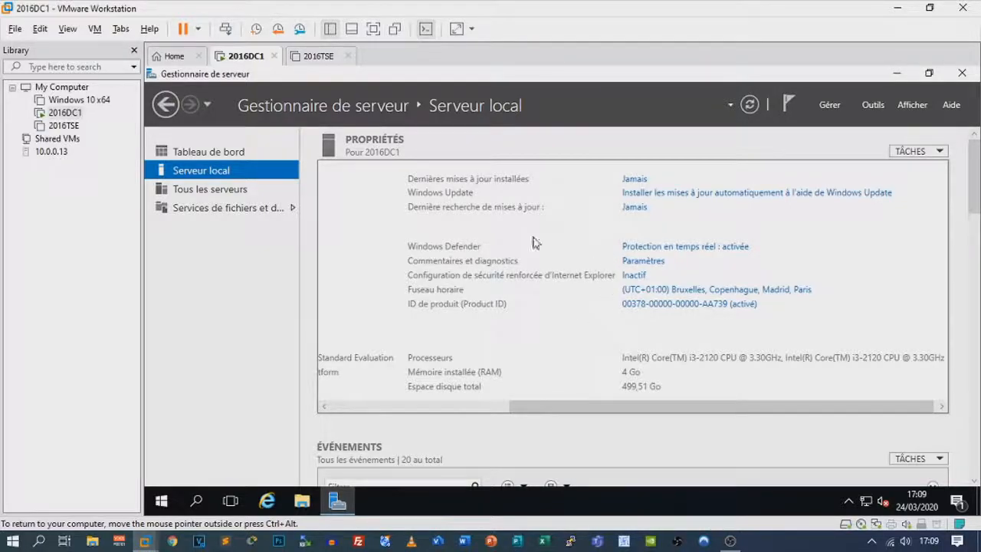
{"action": "left_click", "coordinate": [633, 275]}
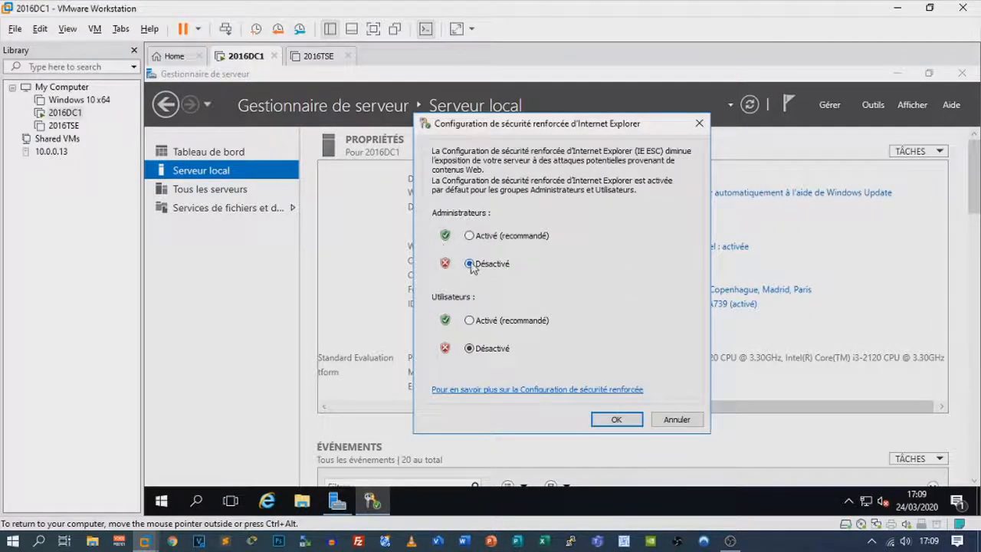
{"action": "left_click", "coordinate": [613, 420]}
{"action": "left_click_drag", "start_coordinate": [647, 409], "coordinate": [457, 407]}
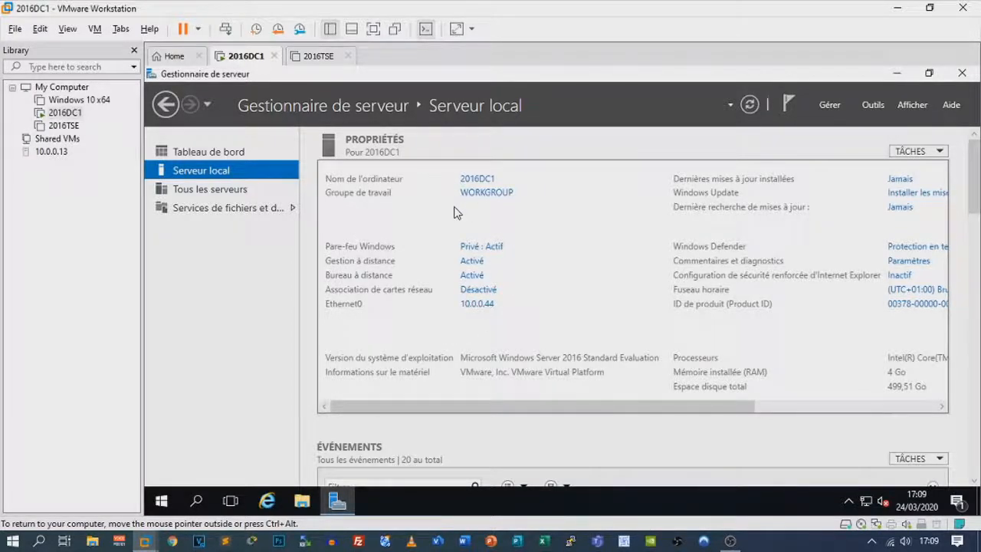
Start a role-based Add Roles and Features installation targeting 2016DC1
{"action": "left_click", "coordinate": [870, 105]}
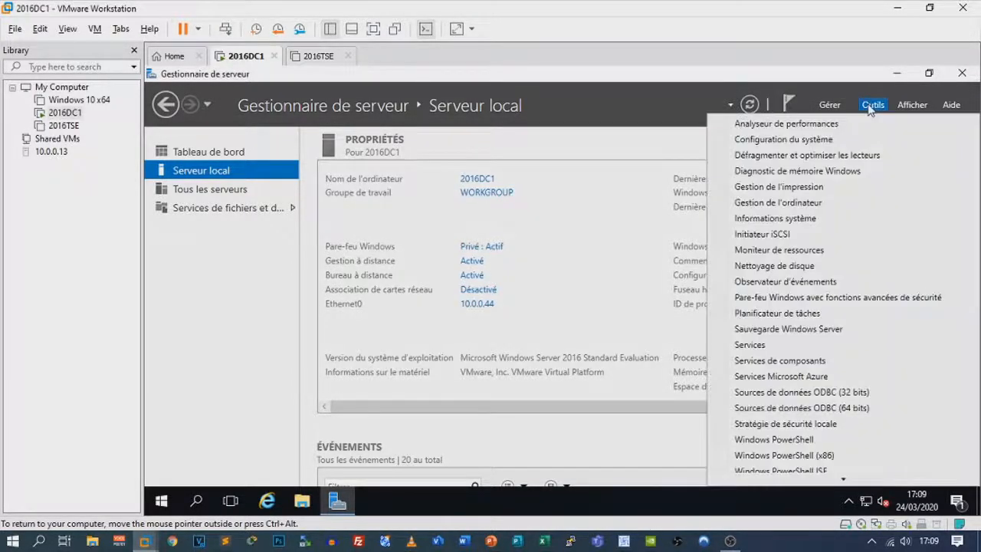
{"action": "left_click", "coordinate": [164, 151]}
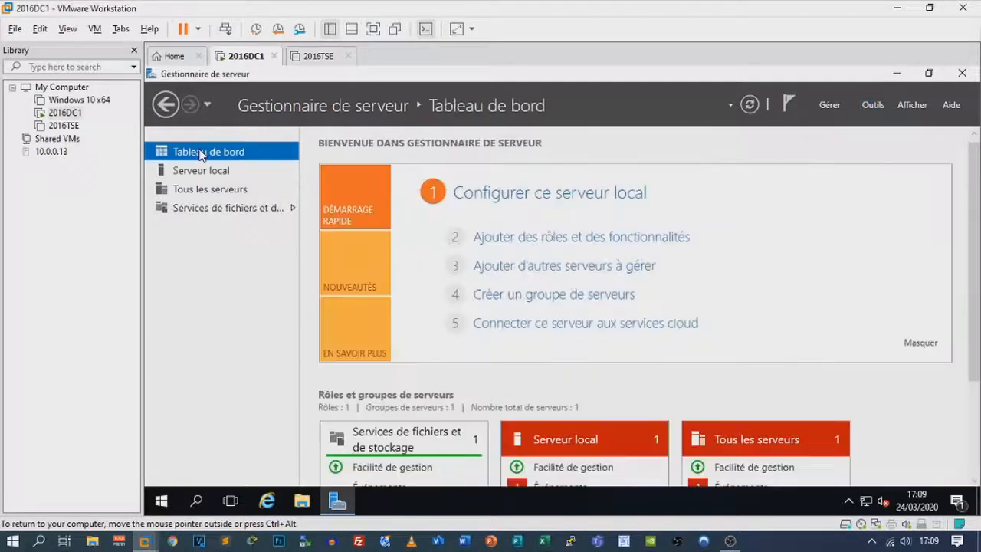
{"action": "left_click", "coordinate": [532, 237]}
{"action": "left_click_drag", "start_coordinate": [568, 156], "coordinate": [547, 97]}
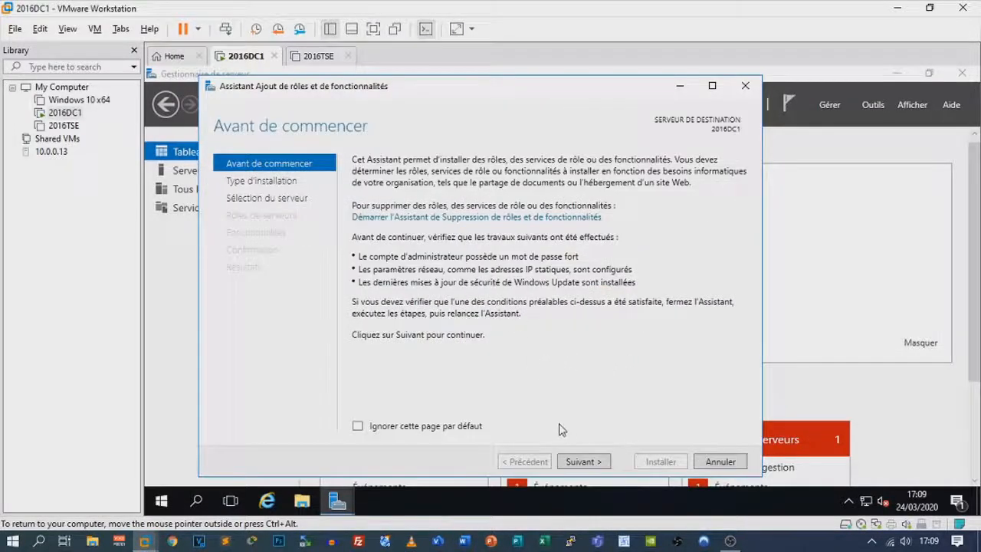
{"action": "left_click", "coordinate": [582, 461]}
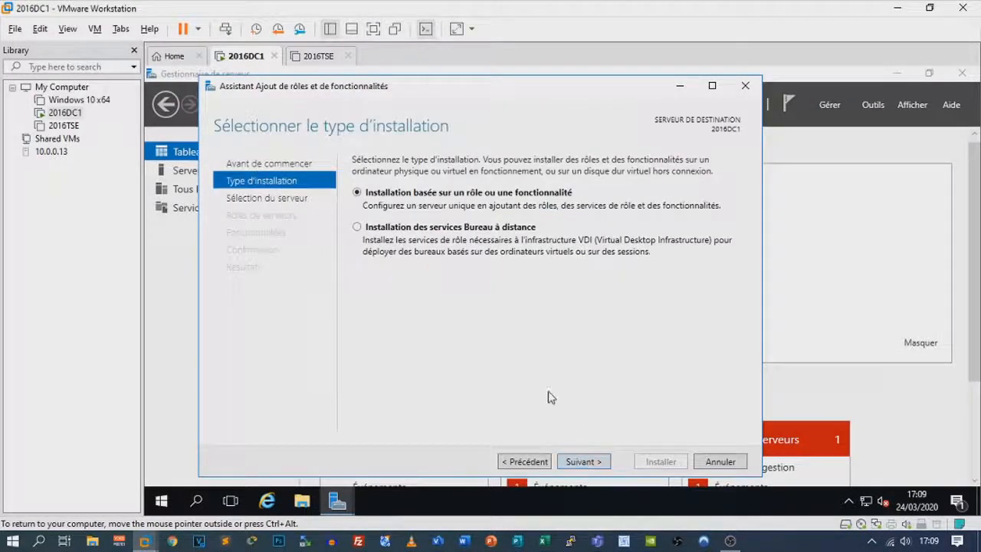
{"action": "left_click", "coordinate": [592, 462]}
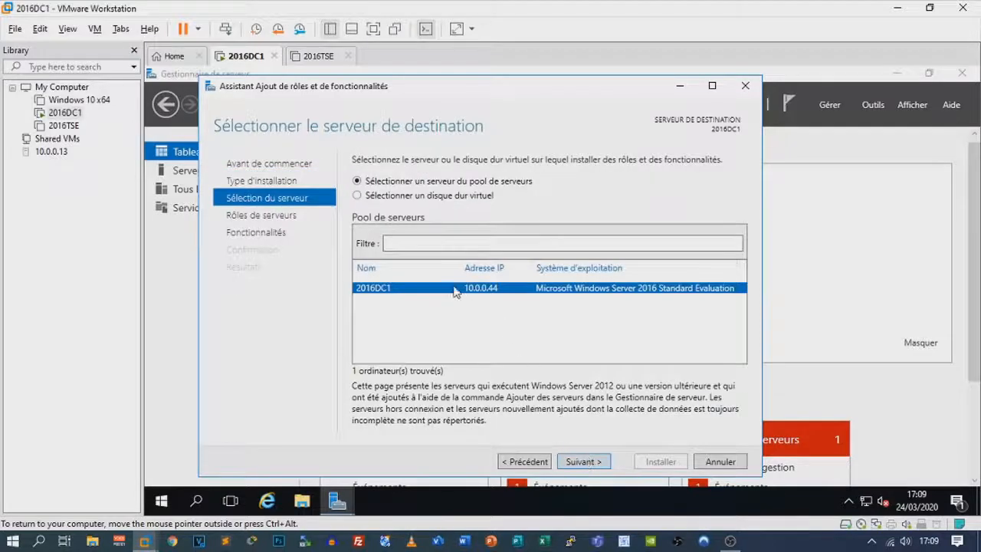
{"action": "left_click", "coordinate": [592, 462]}
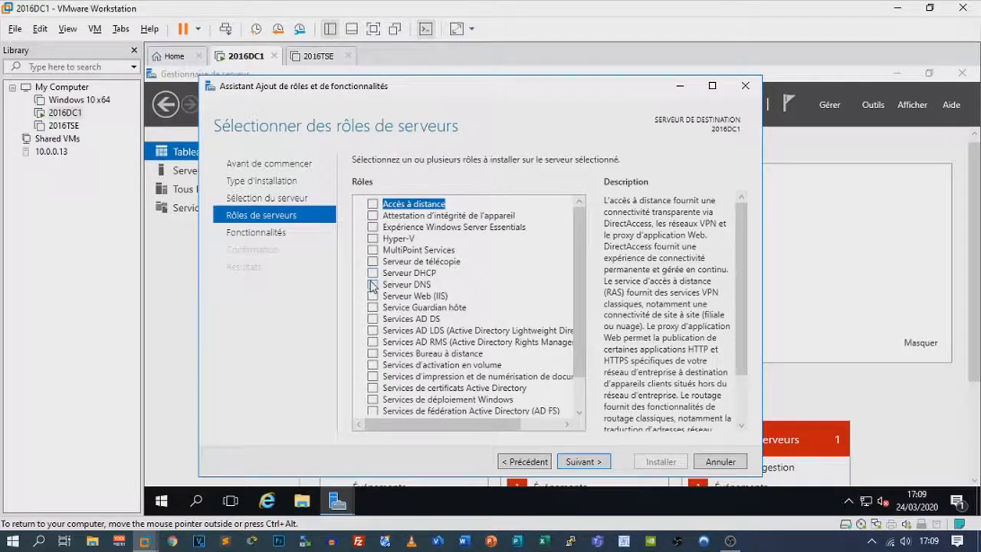
Select the DNS Server and AD DS roles with their required management tools
{"action": "left_click", "coordinate": [372, 285]}
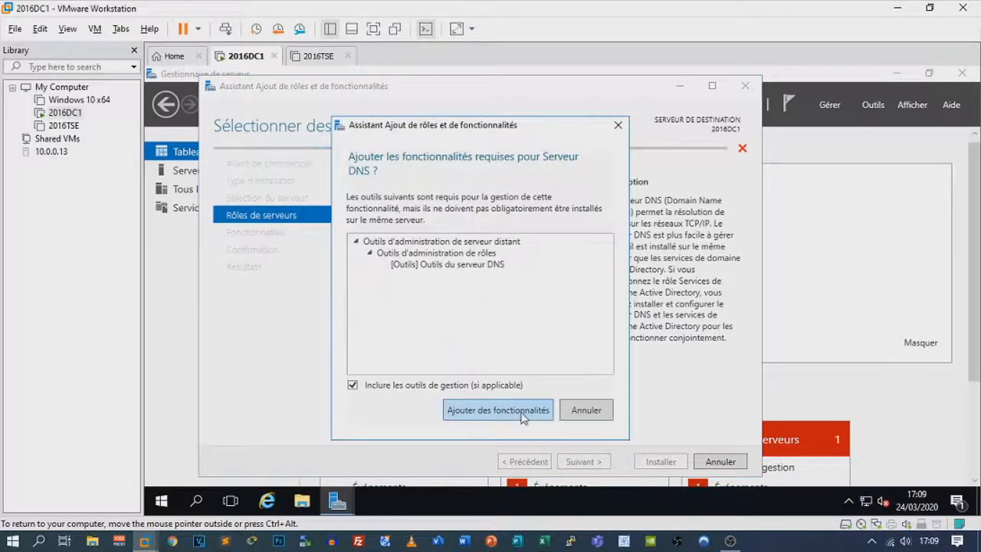
{"action": "left_click", "coordinate": [521, 413]}
{"action": "scroll", "coordinate": [573, 305], "scroll_direction": "down", "scroll_amount": 1}
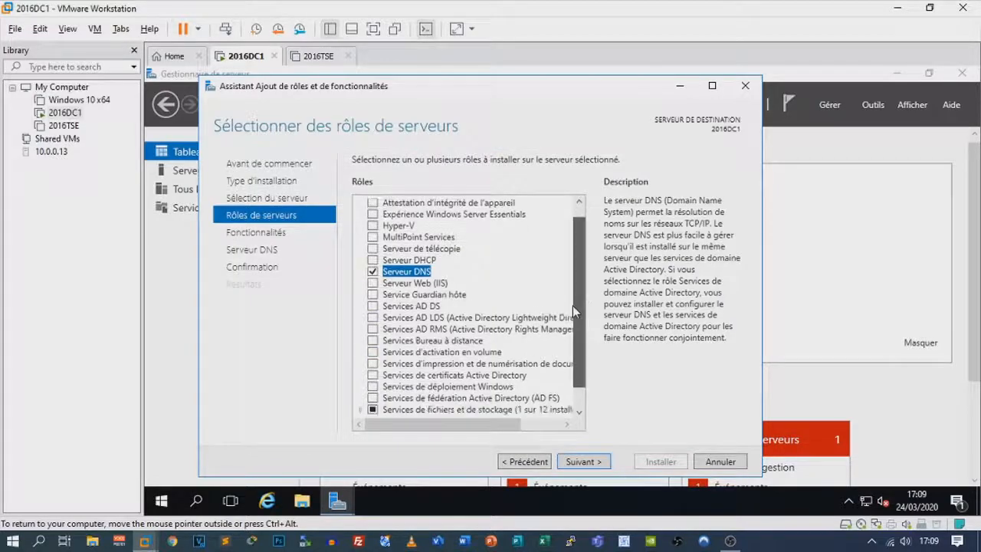
{"action": "scroll", "coordinate": [573, 304], "scroll_direction": "down", "scroll_amount": 2}
{"action": "left_click", "coordinate": [373, 283]}
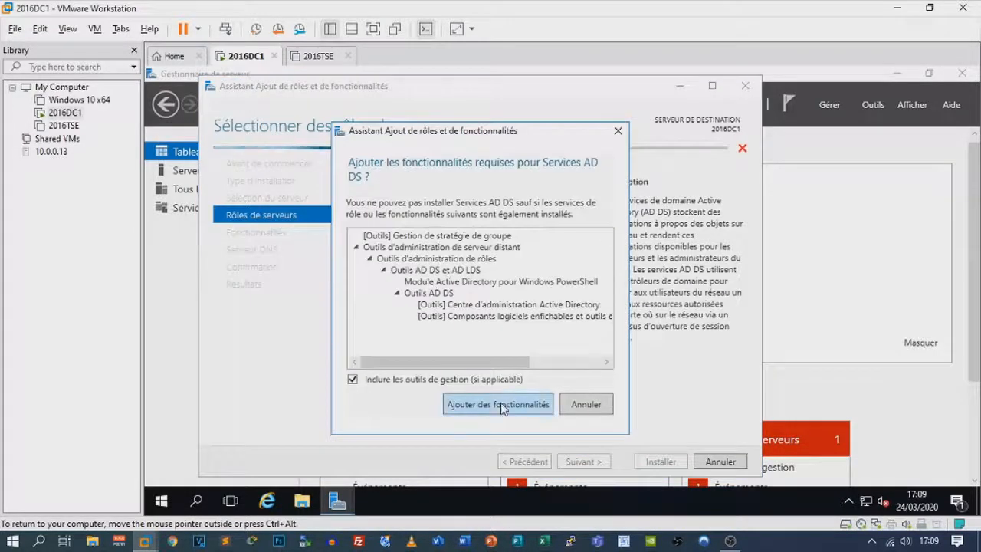
{"action": "left_click", "coordinate": [500, 404]}
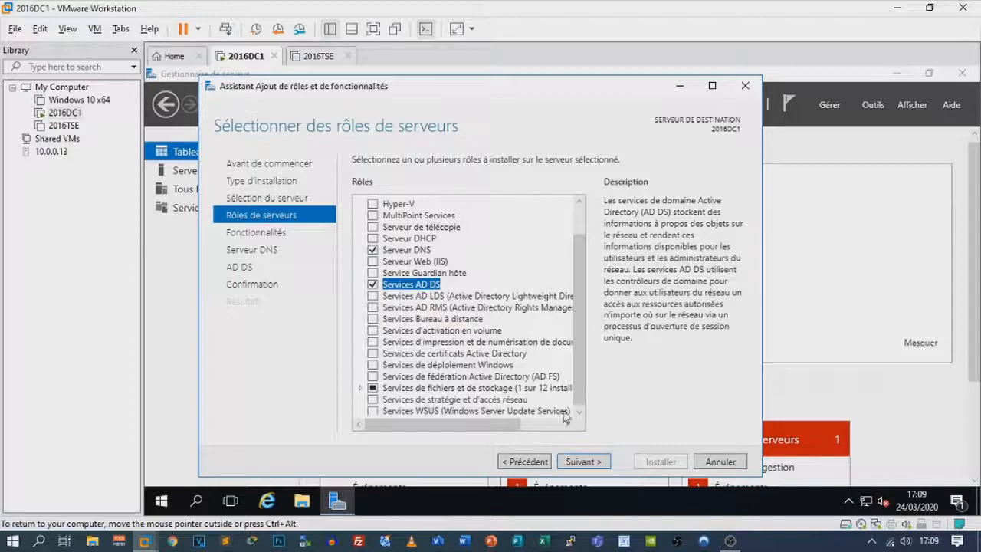
Proceed through the remaining pages, install the roles, and check the notifications
{"action": "left_click", "coordinate": [581, 461]}
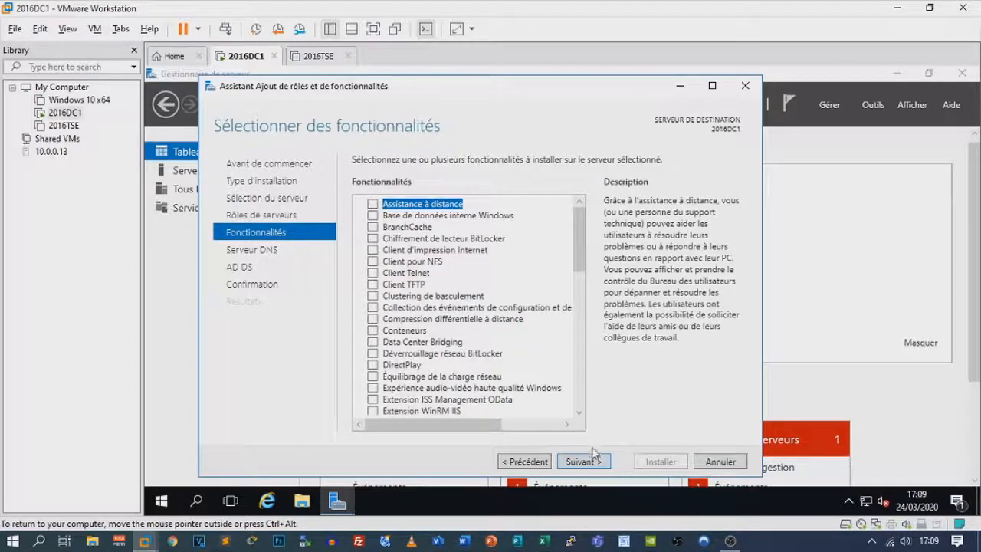
{"action": "left_click", "coordinate": [583, 462]}
{"action": "left_click", "coordinate": [596, 464]}
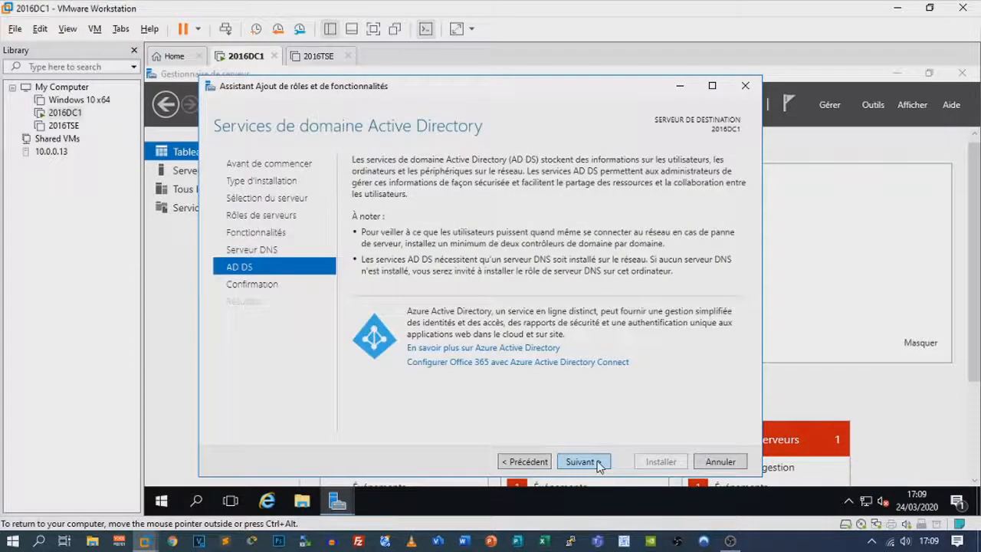
{"action": "left_click", "coordinate": [597, 463]}
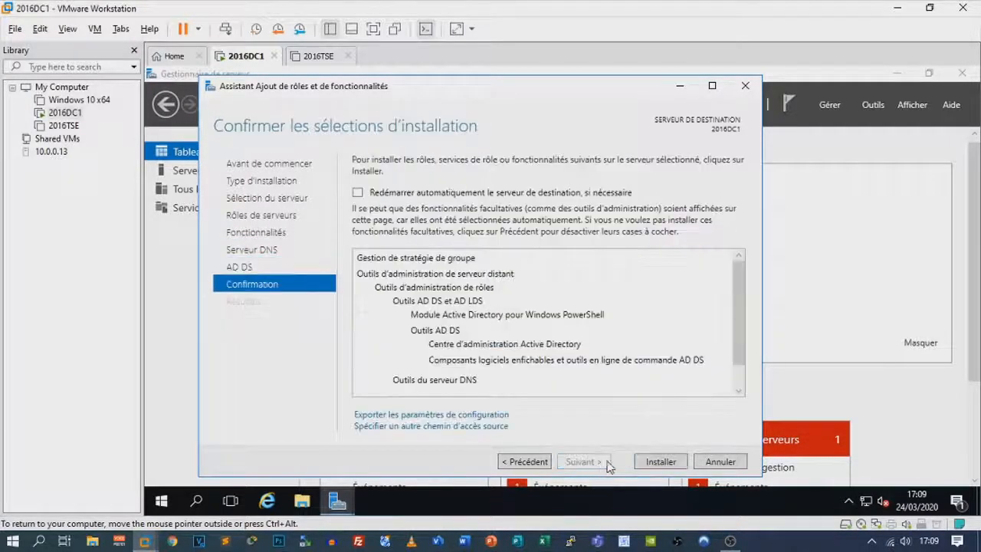
{"action": "left_click", "coordinate": [659, 462]}
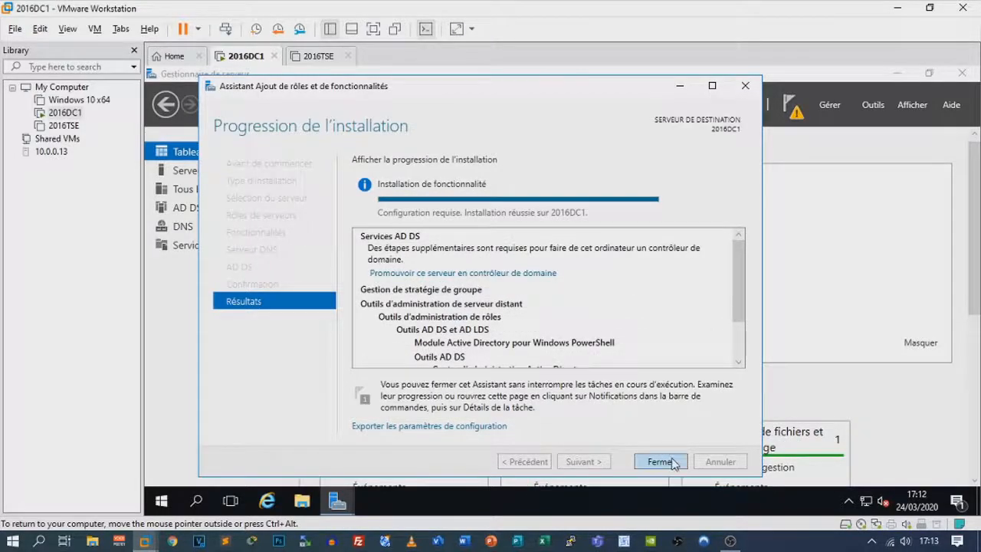
{"action": "left_click", "coordinate": [660, 462]}
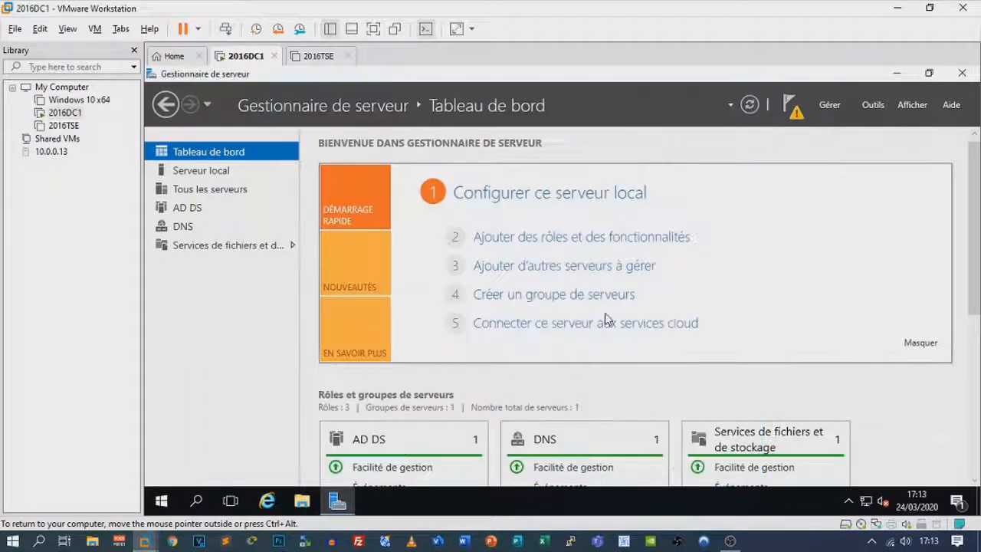
{"action": "left_click", "coordinate": [797, 112]}
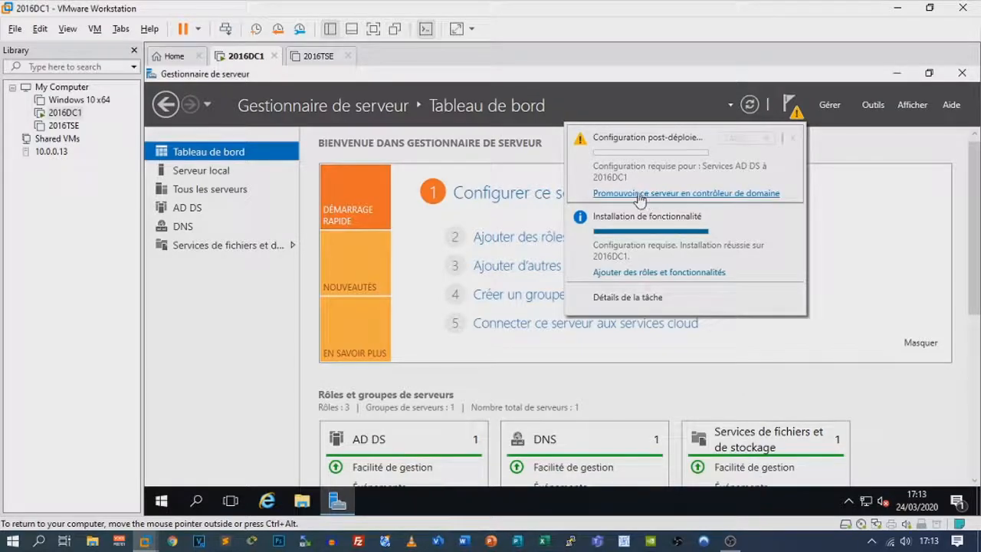
Promote the server by adding a new forest with root domain tutoriels.lab
{"action": "left_click", "coordinate": [669, 195]}
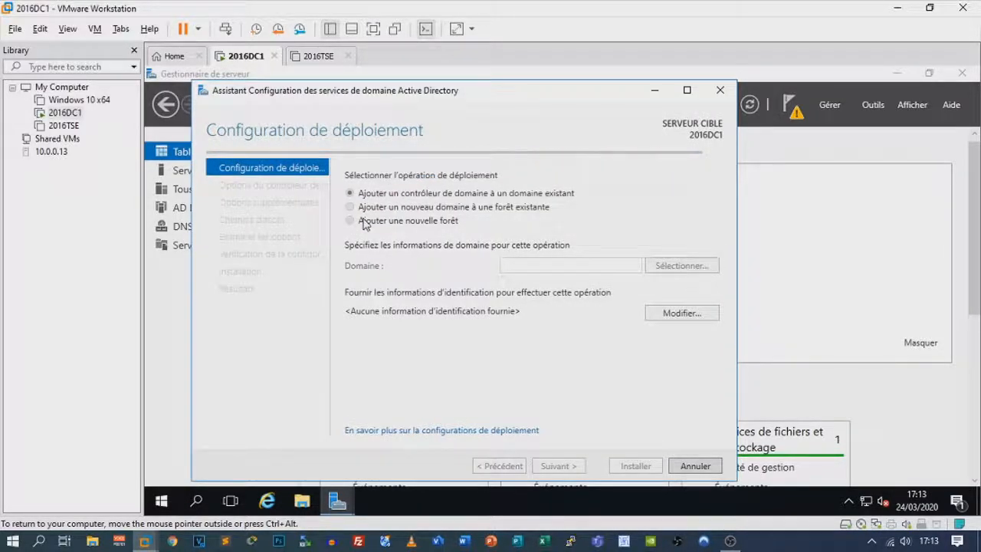
{"action": "left_click", "coordinate": [365, 222]}
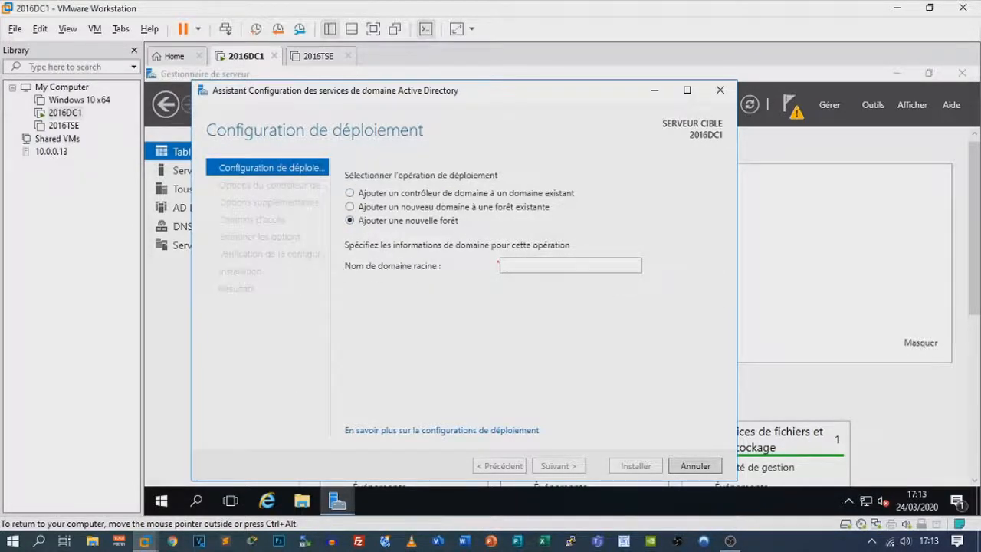
{"action": "type", "text": "tutoriels"}
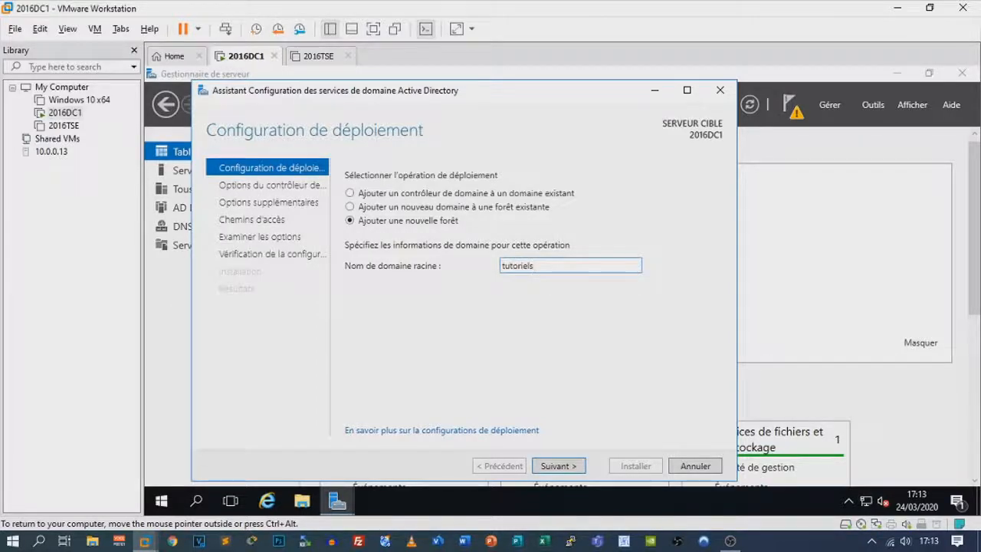
{"action": "type", "text": ".lab"}
{"action": "left_click_drag", "start_coordinate": [550, 266], "coordinate": [492, 273]}
{"action": "left_click", "coordinate": [573, 280]}
{"action": "left_click", "coordinate": [563, 465]}
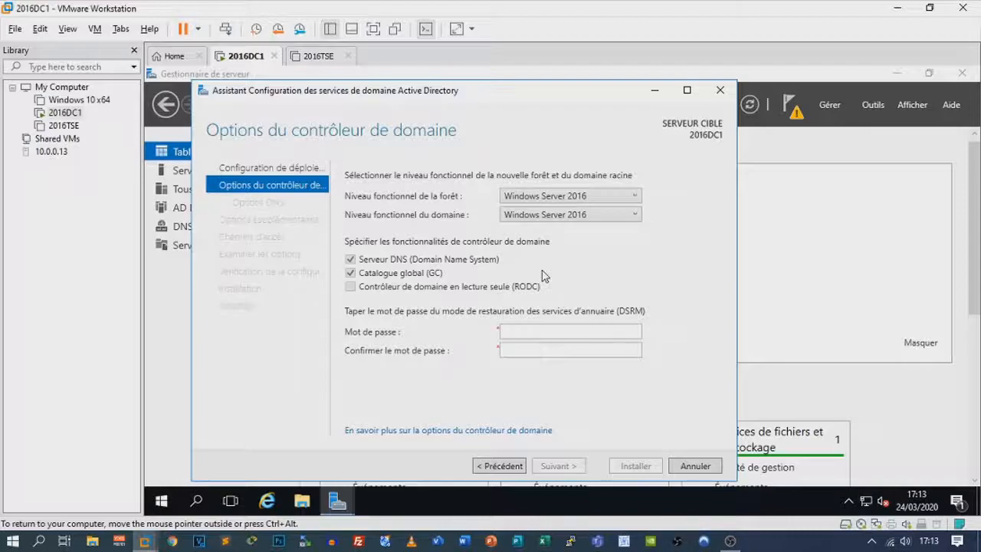
Enter and confirm the Directory Services Restore Mode password
{"action": "left_click", "coordinate": [552, 331]}
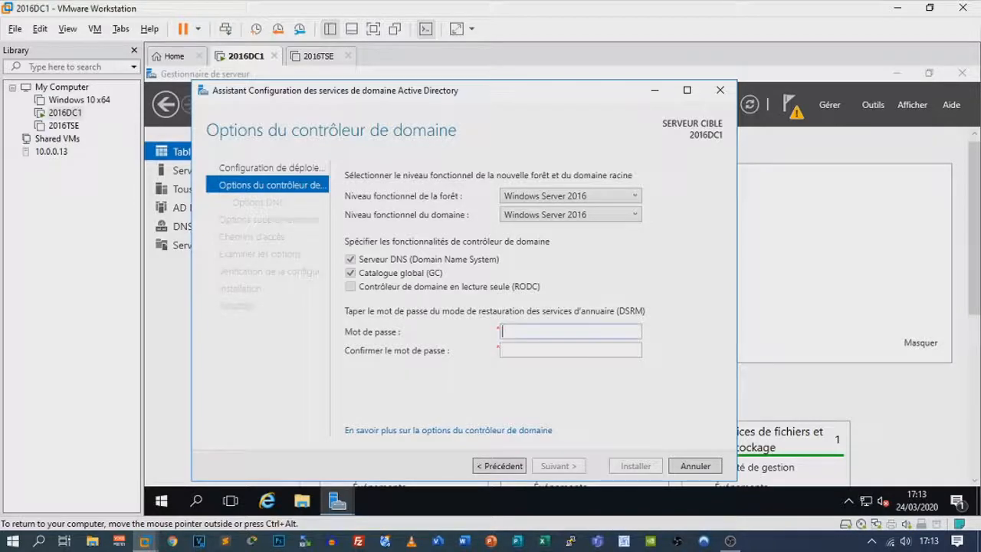
{"action": "type", "text": "•••••••••"}
{"action": "key", "text": "Tab"}
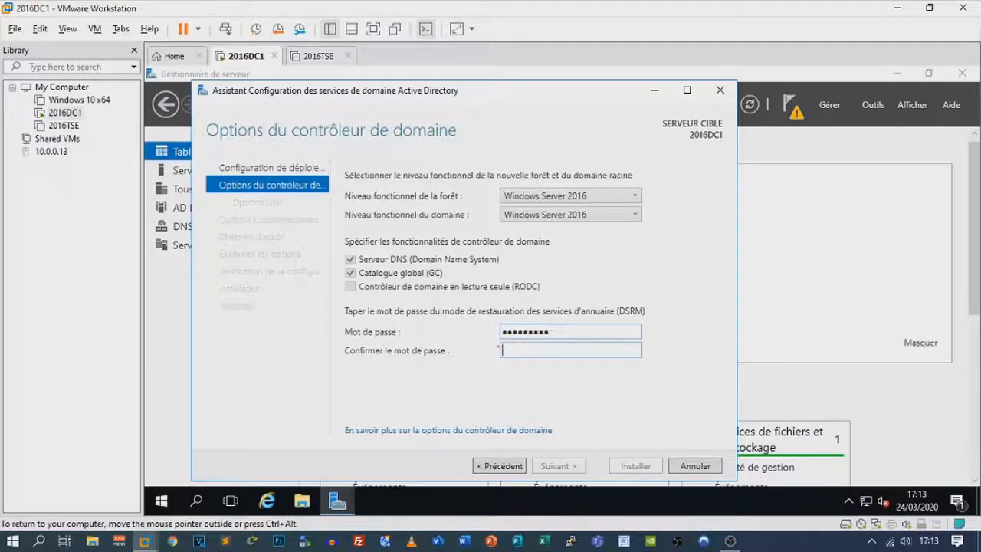
{"action": "type", "text": "•••••••••"}
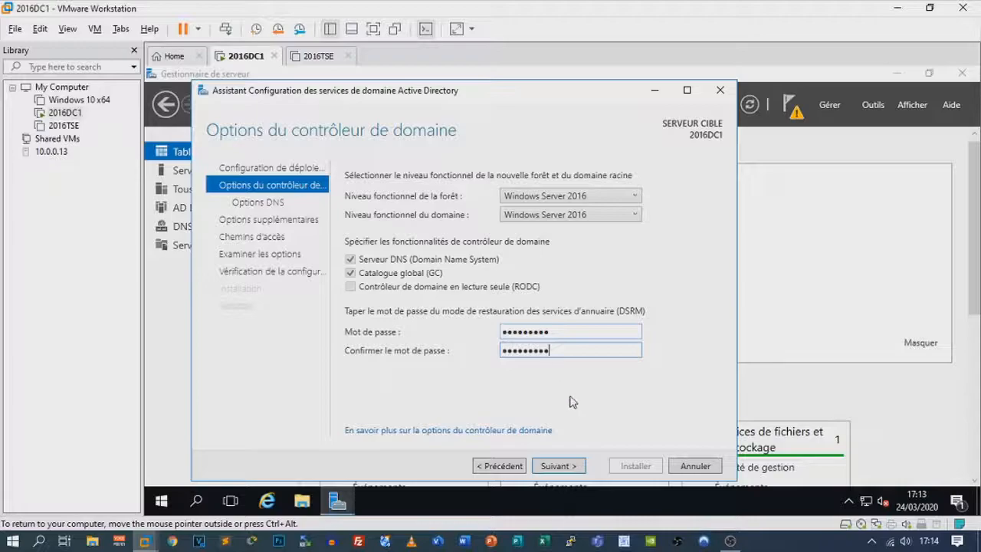
{"action": "left_click", "coordinate": [558, 466]}
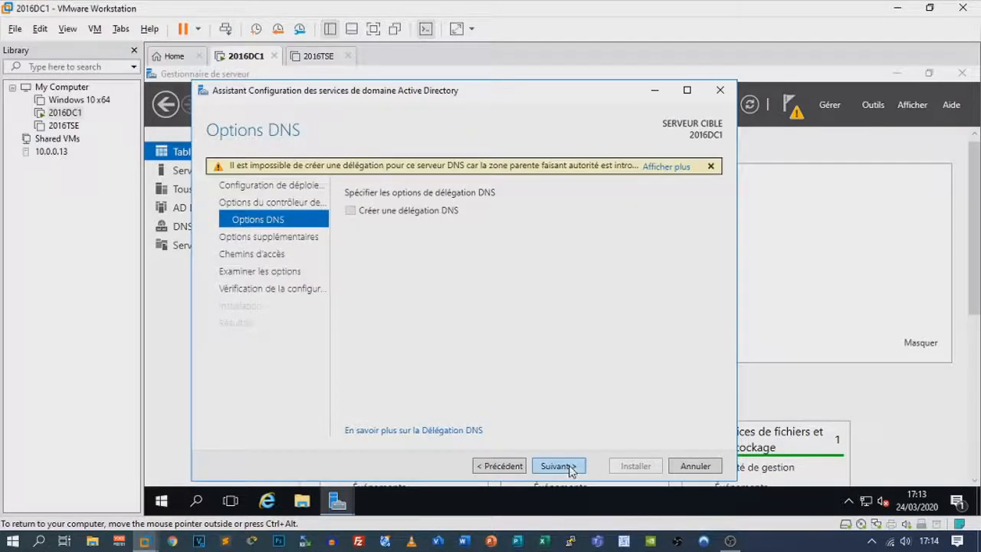
Accept NetBIOS name TUTORIELS and default folders, pass prerequisite checks, and install
{"action": "left_click", "coordinate": [566, 467]}
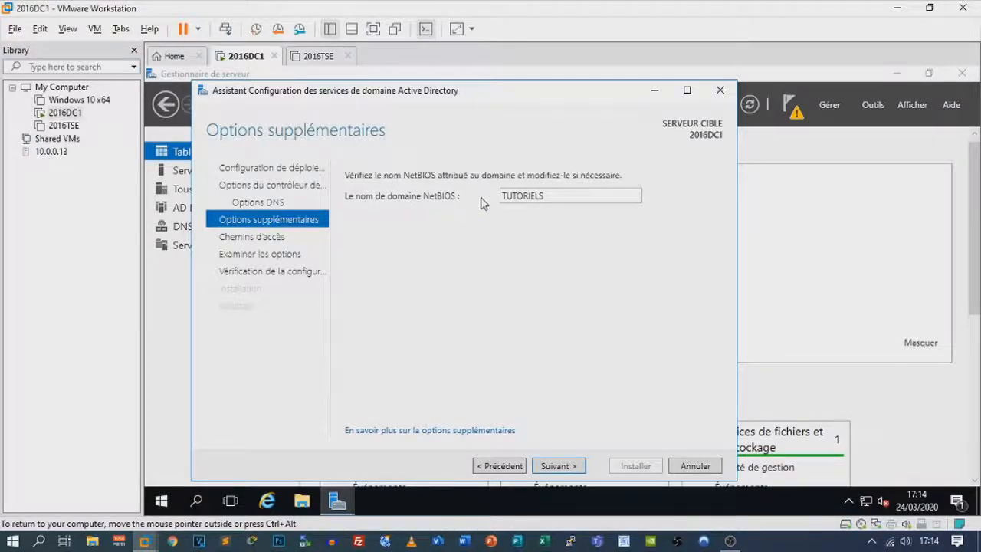
{"action": "left_click", "coordinate": [568, 467]}
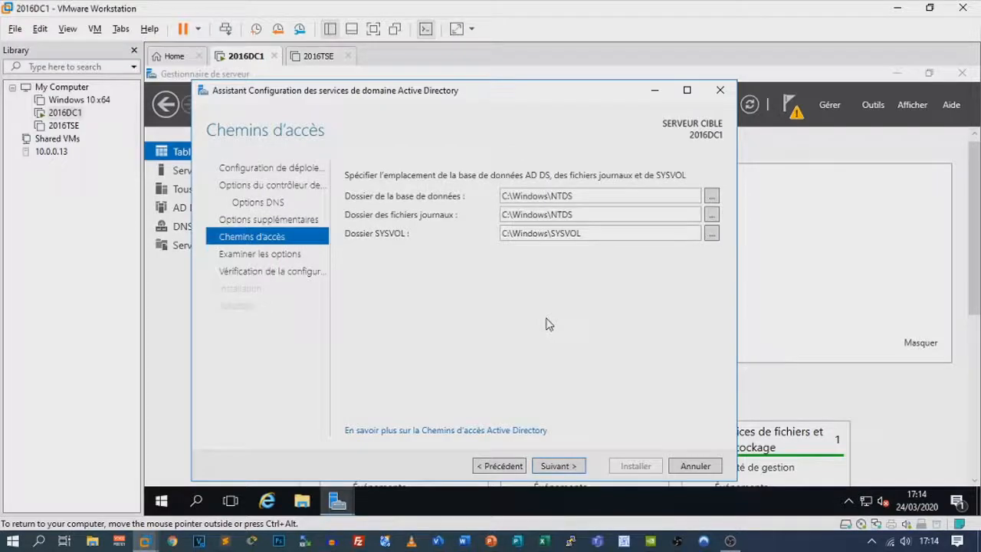
{"action": "left_click", "coordinate": [560, 466]}
{"action": "left_click", "coordinate": [560, 466]}
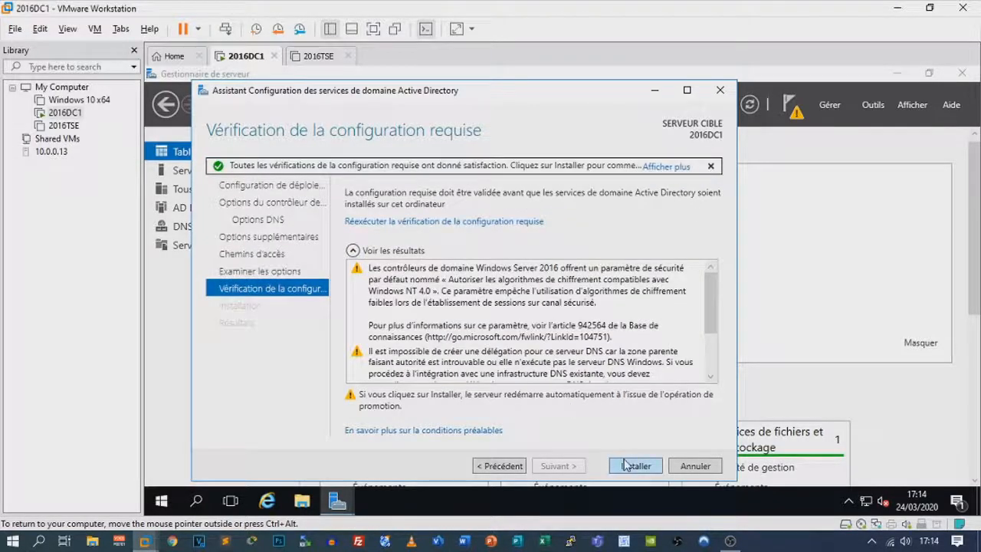
{"action": "left_click", "coordinate": [626, 466]}
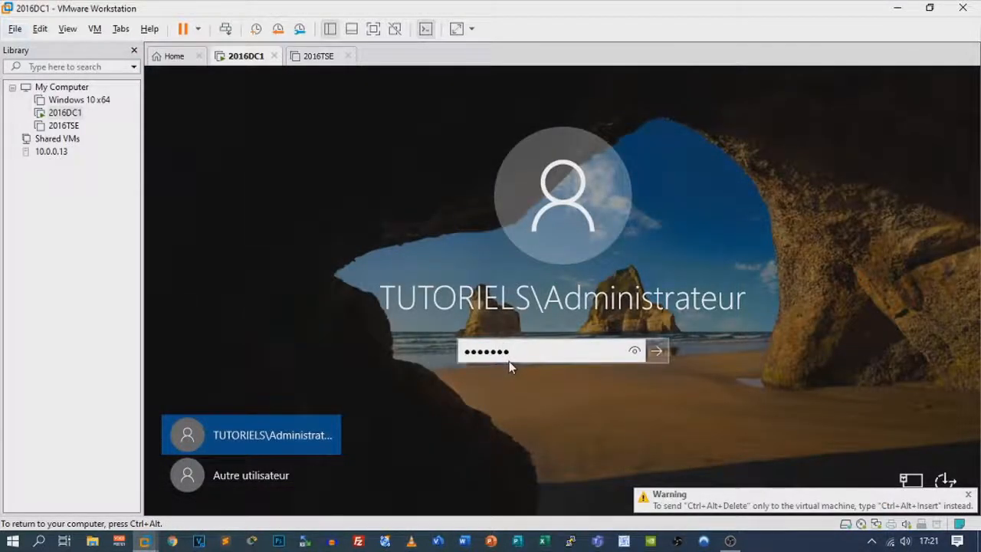
Submit the TUTORIELS administrator password to sign in to 2016DC1
{"action": "key", "text": "Return"}
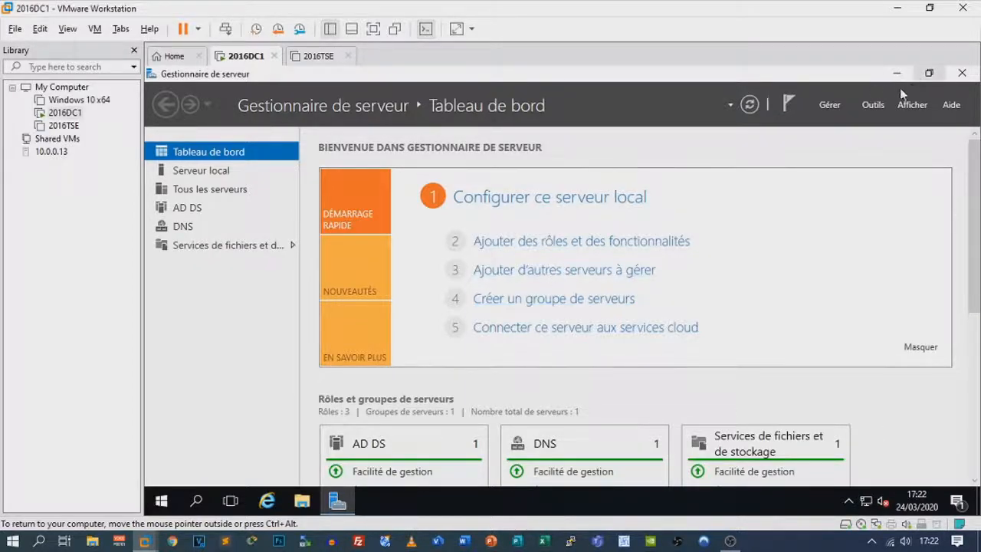
Launch Active Directory Users and Computers and select the tutoriels.lab domain
{"action": "left_click", "coordinate": [872, 106]}
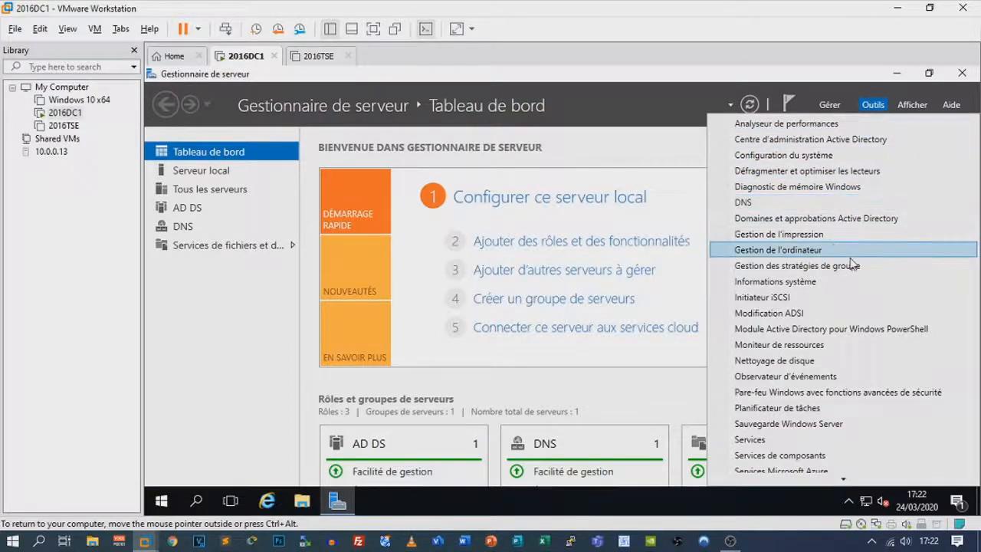
{"action": "scroll", "coordinate": [852, 264], "scroll_direction": "down", "scroll_amount": 4}
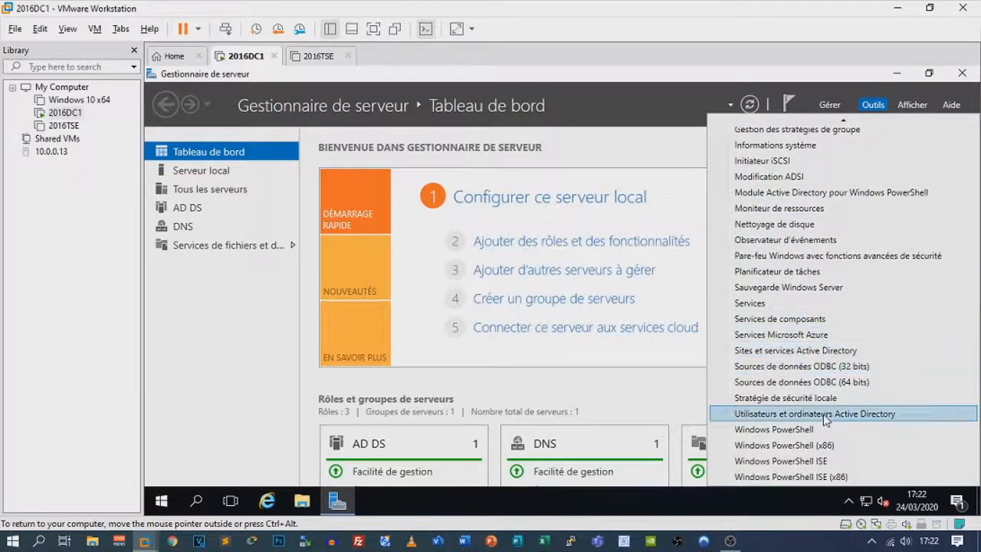
{"action": "left_click", "coordinate": [785, 417]}
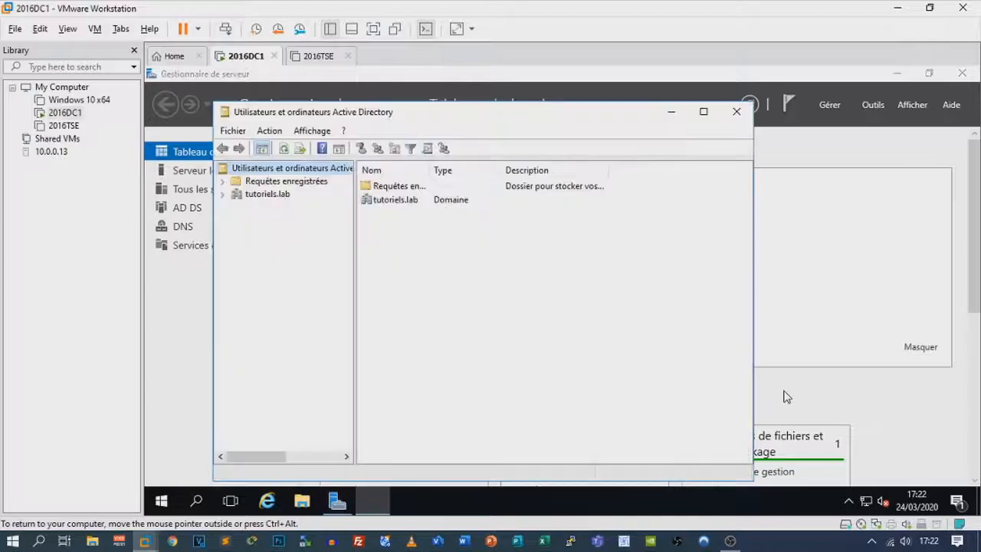
{"action": "left_click", "coordinate": [222, 195]}
{"action": "left_click", "coordinate": [272, 198]}
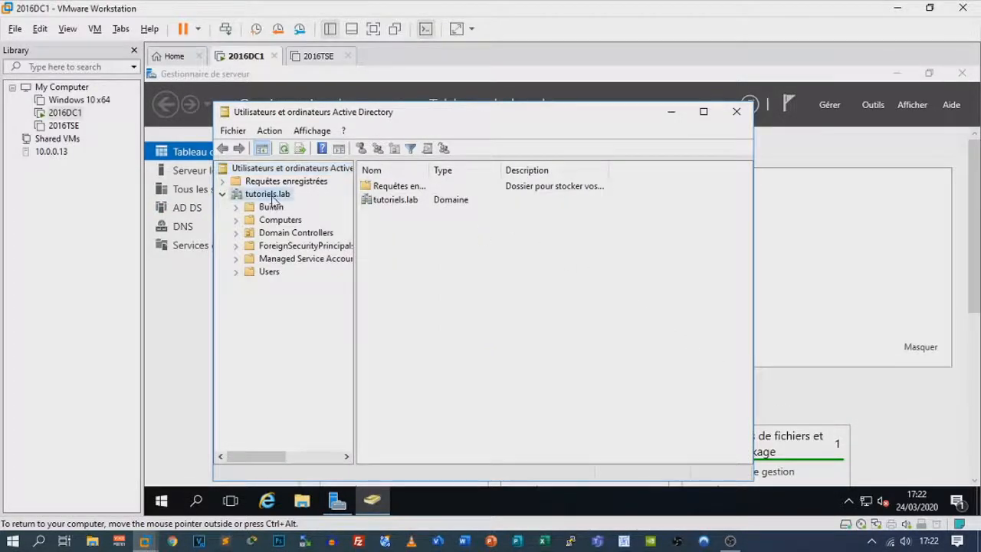
Create a new organizational unit named Lille under tutoriels.lab
{"action": "right_click", "coordinate": [272, 200]}
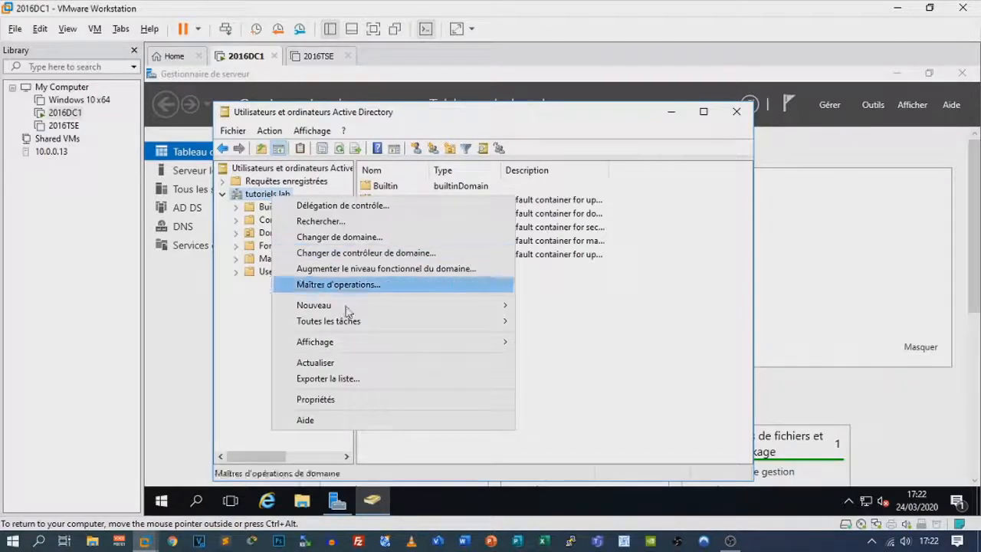
{"action": "mouse_move", "coordinate": [359, 310]}
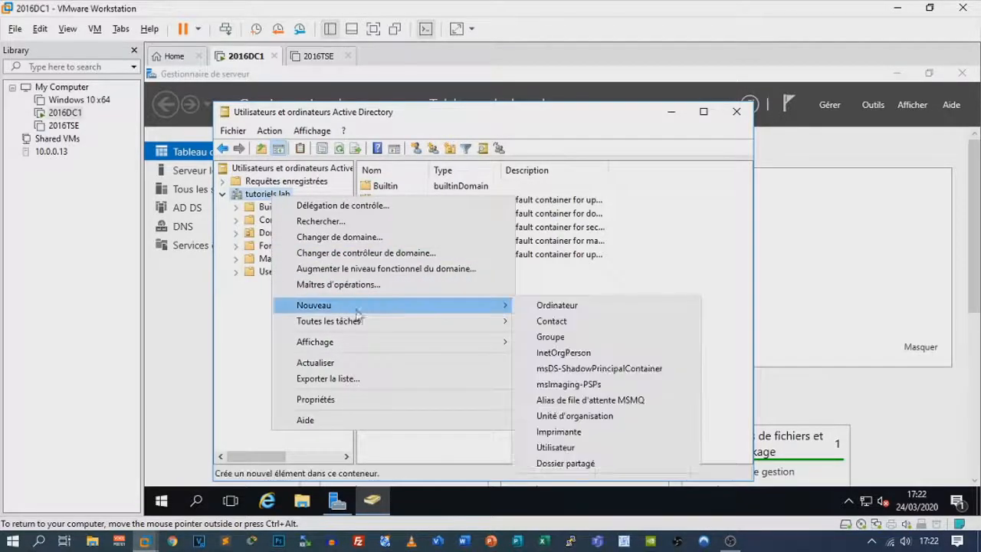
{"action": "left_click", "coordinate": [575, 416]}
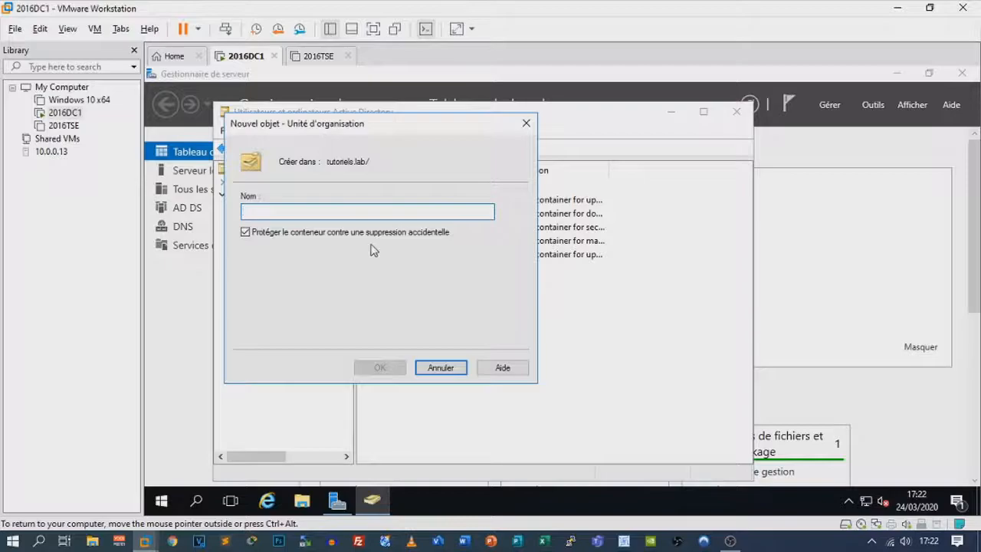
{"action": "type", "text": "Lille"}
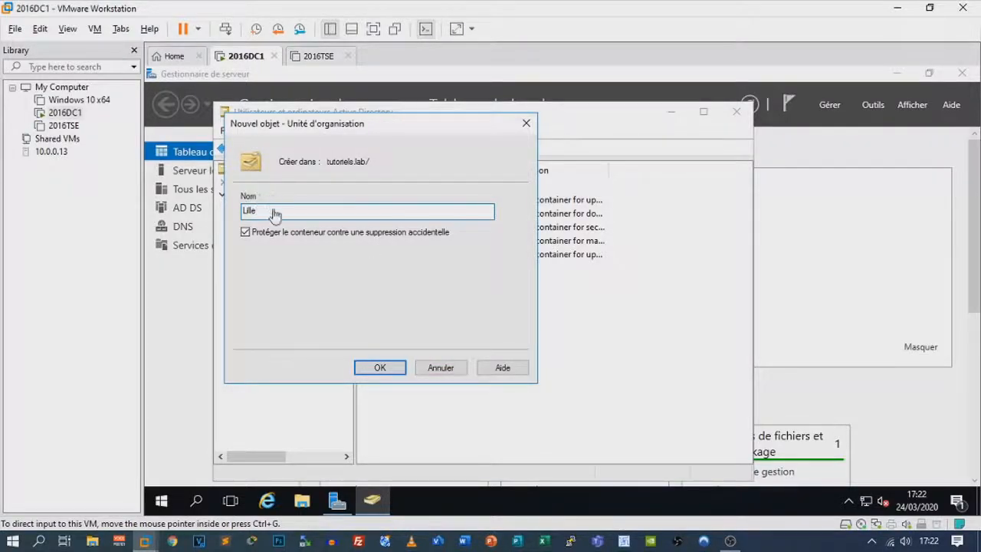
{"action": "double_click", "coordinate": [250, 211]}
{"action": "left_click", "coordinate": [393, 370]}
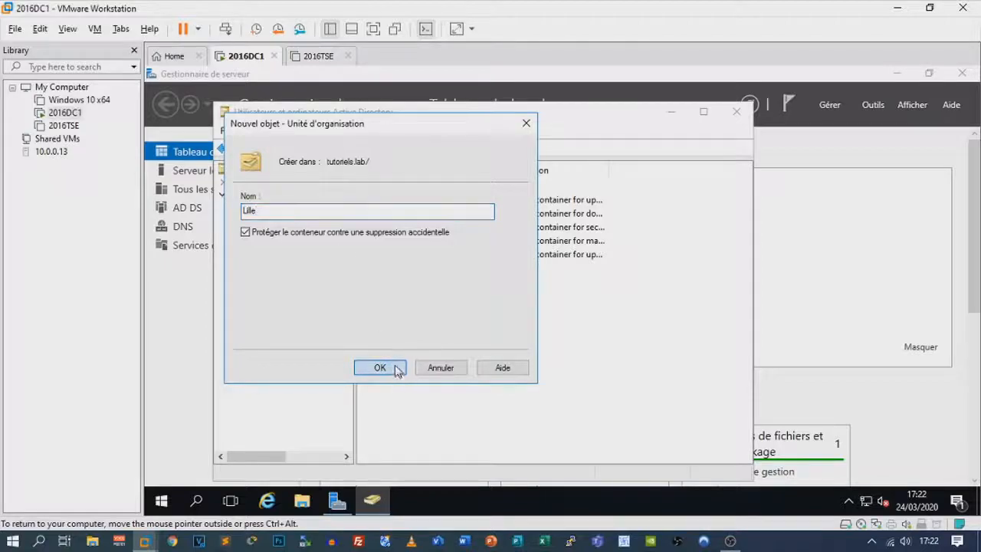
Create the Ordinateurs and Serveurs organizational units inside Lille
{"action": "right_click", "coordinate": [255, 291]}
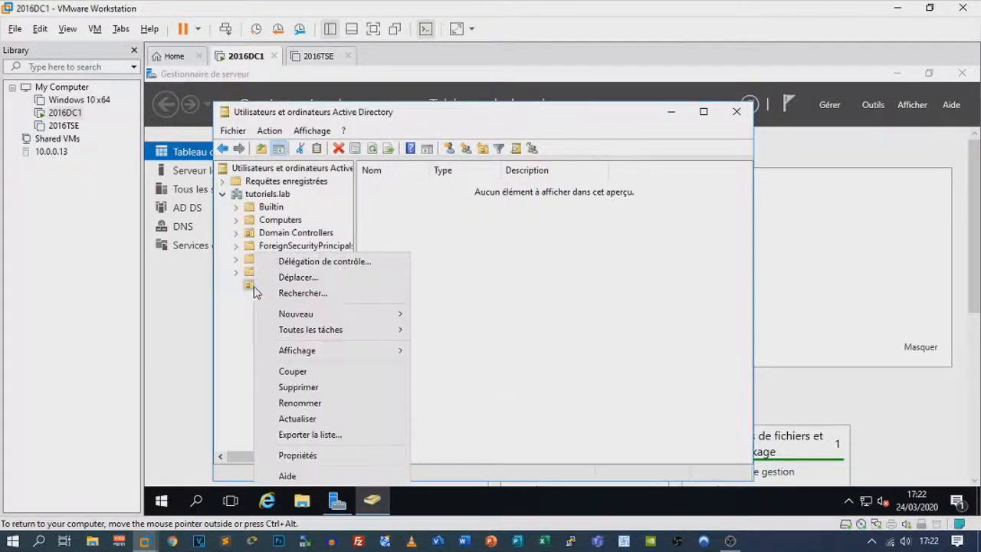
{"action": "mouse_move", "coordinate": [324, 317]}
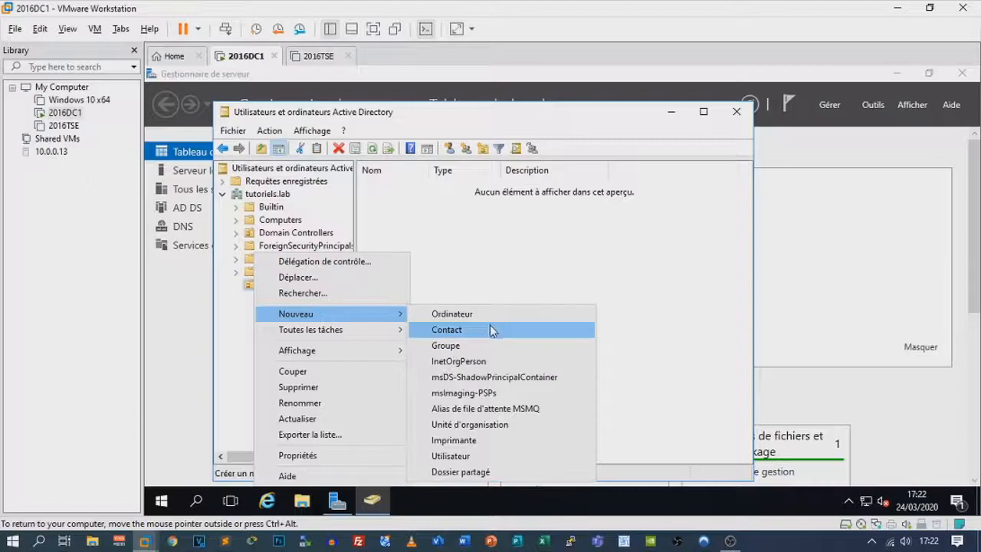
{"action": "left_click", "coordinate": [475, 425]}
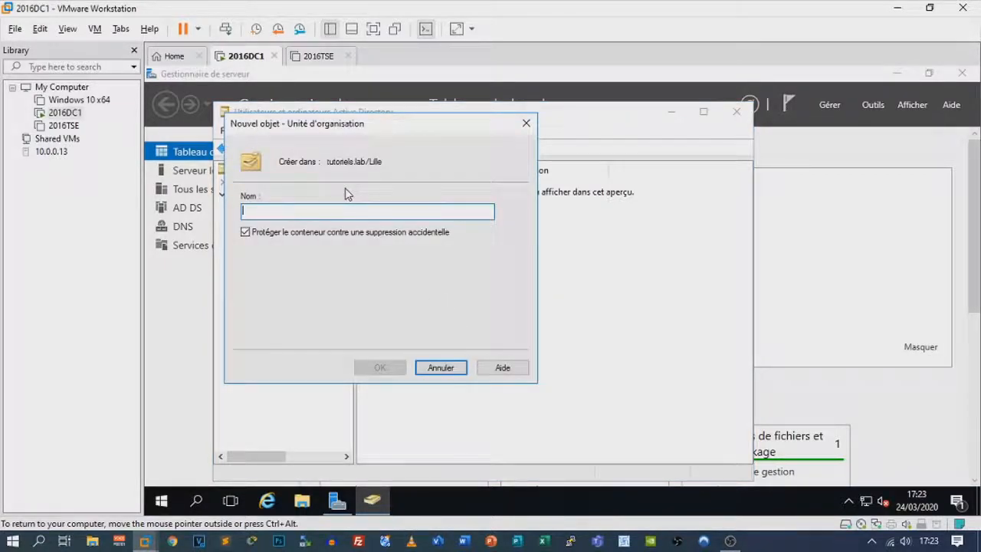
{"action": "type", "text": "Ordinateurs"}
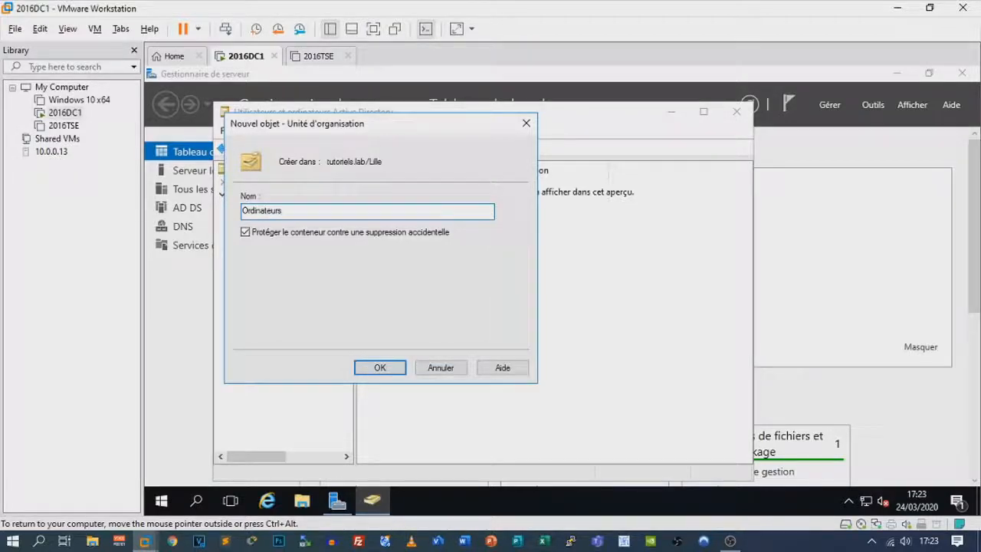
{"action": "key", "text": "Return"}
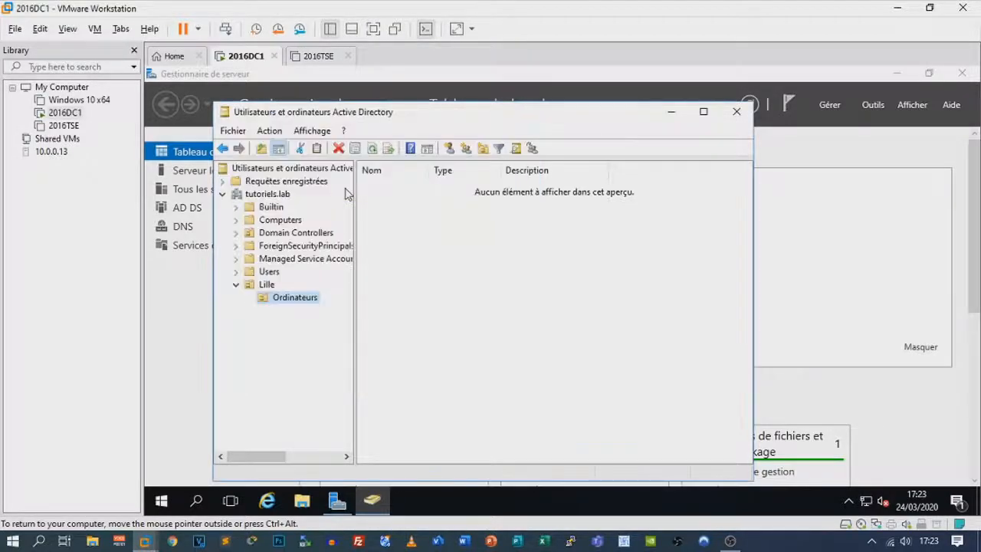
{"action": "right_click", "coordinate": [288, 283]}
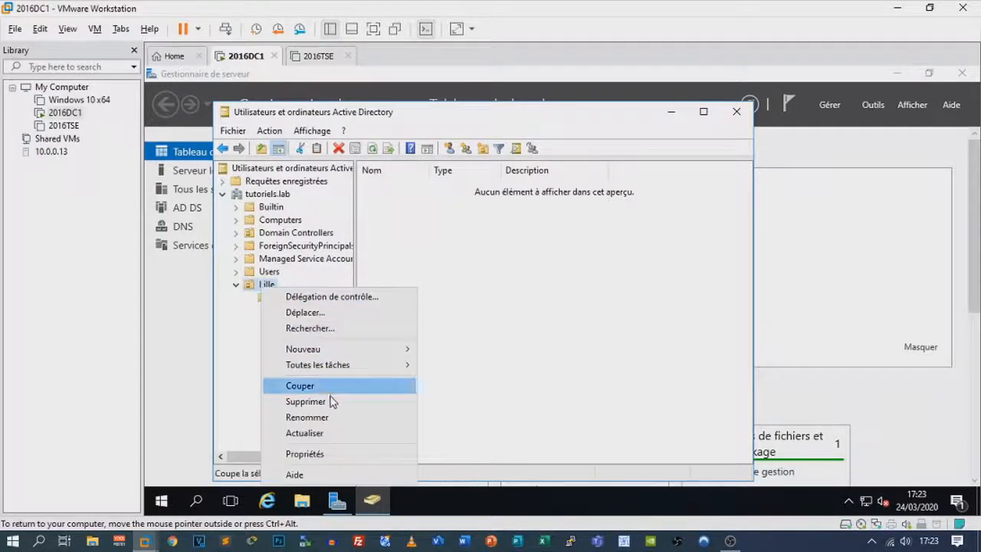
{"action": "mouse_move", "coordinate": [377, 349]}
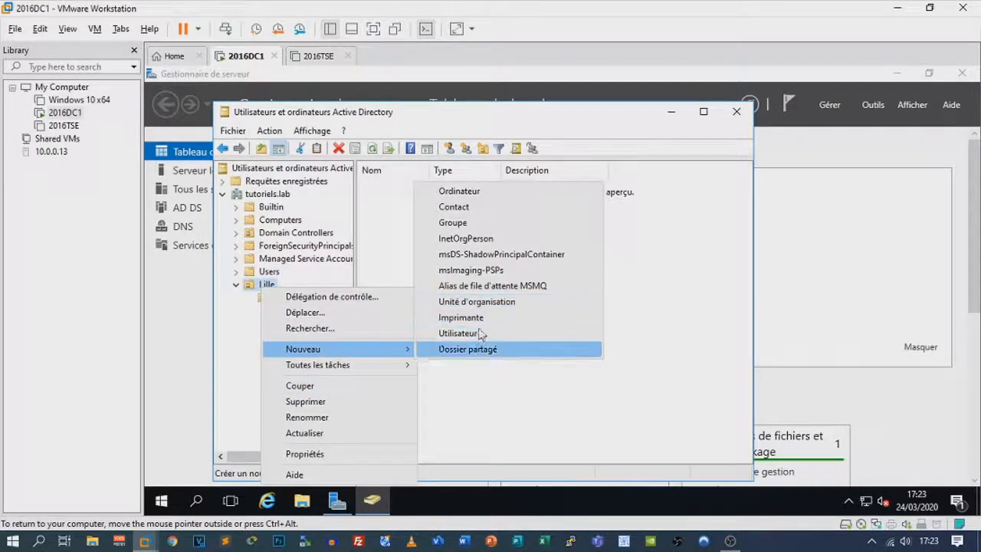
{"action": "left_click", "coordinate": [479, 303]}
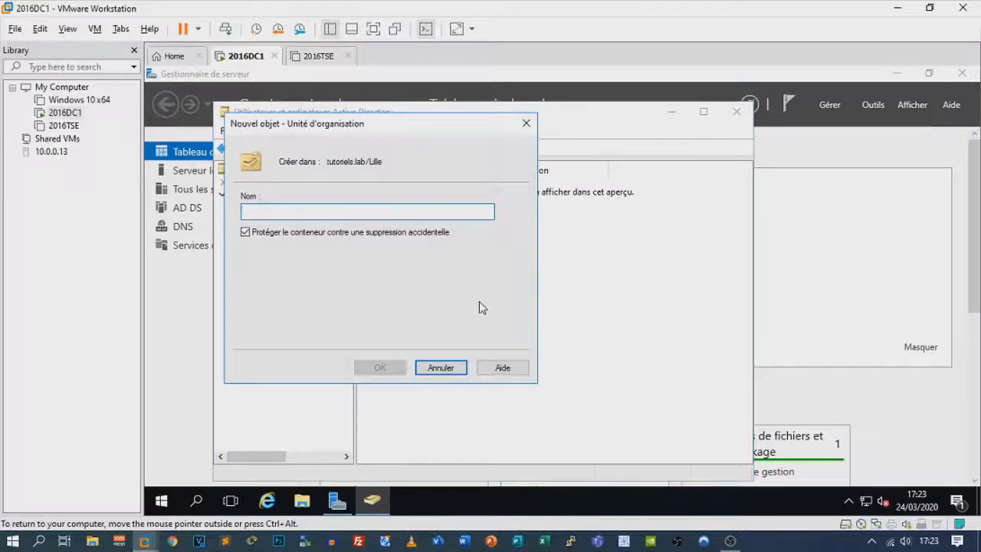
{"action": "type", "text": "Serveurs"}
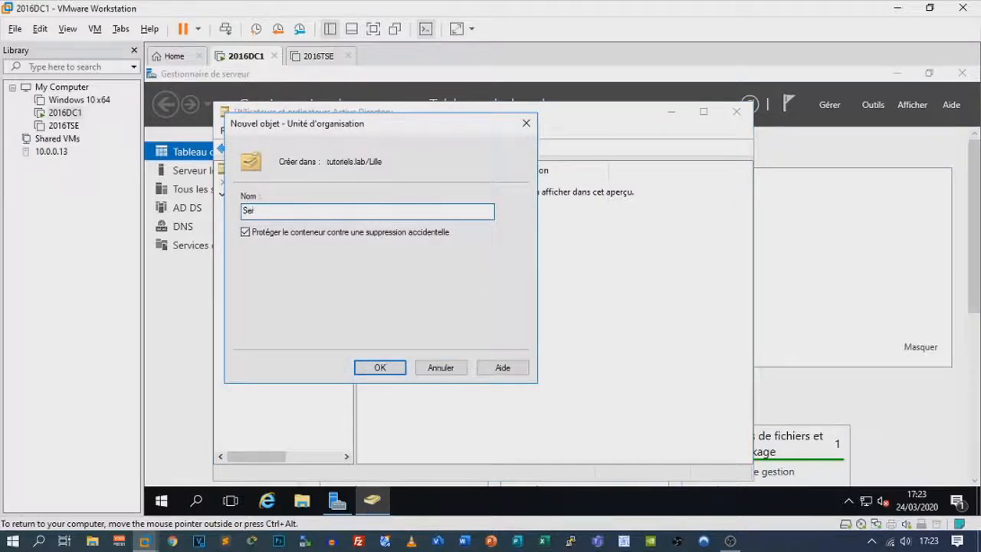
{"action": "left_click", "coordinate": [400, 368]}
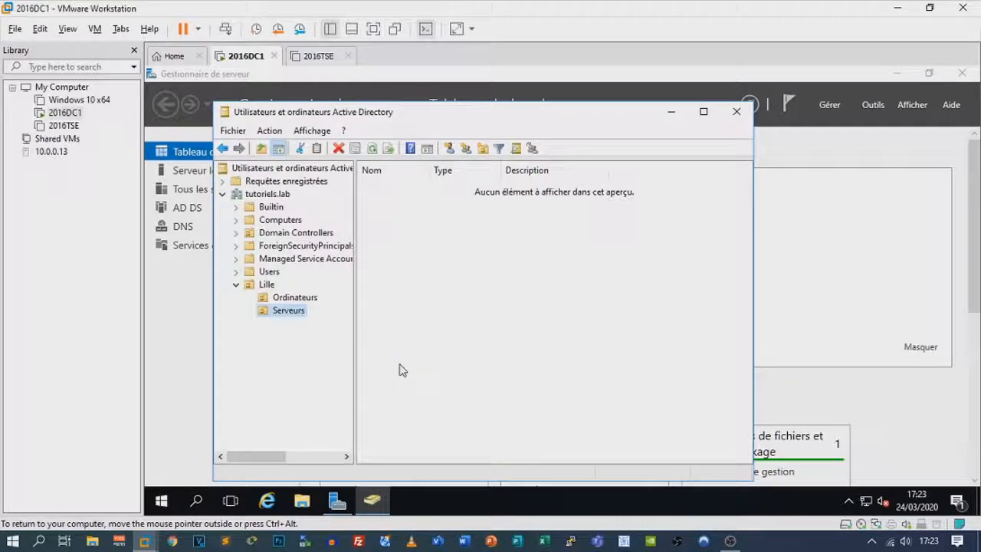
Create the Utilisateurs organizational unit inside Lille and select it
{"action": "right_click", "coordinate": [266, 284]}
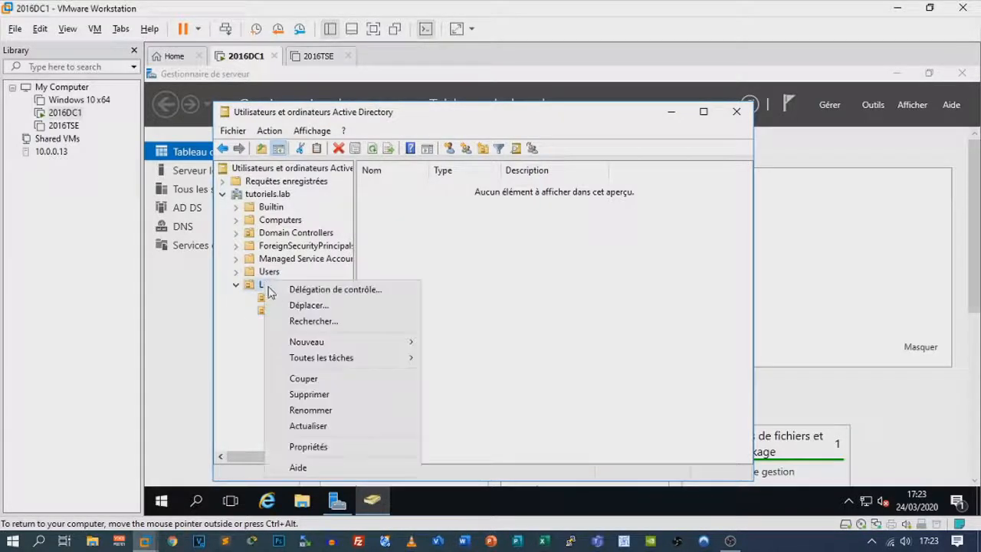
{"action": "mouse_move", "coordinate": [368, 342]}
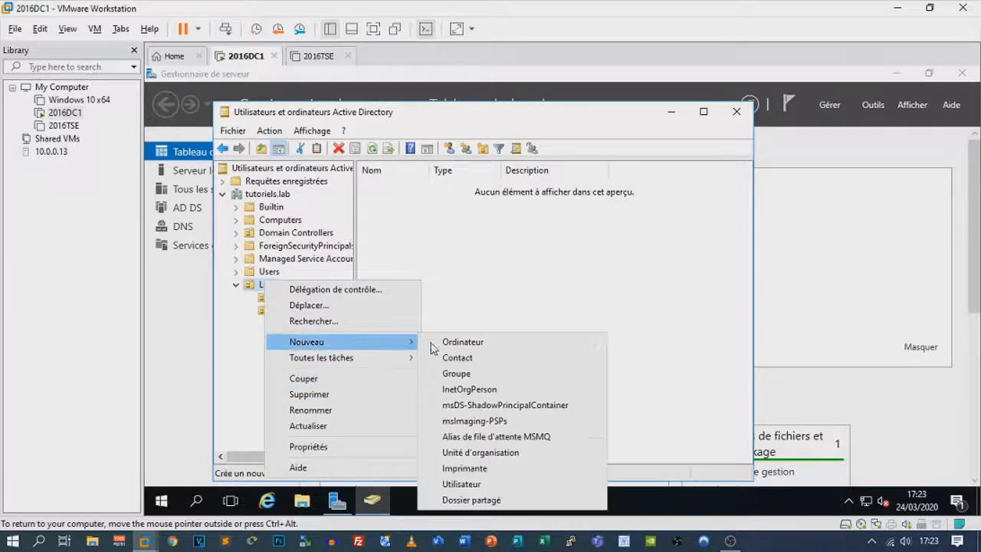
{"action": "left_click", "coordinate": [493, 459]}
{"action": "type", "text": "Utilisateurs"}
{"action": "key", "text": "Return"}
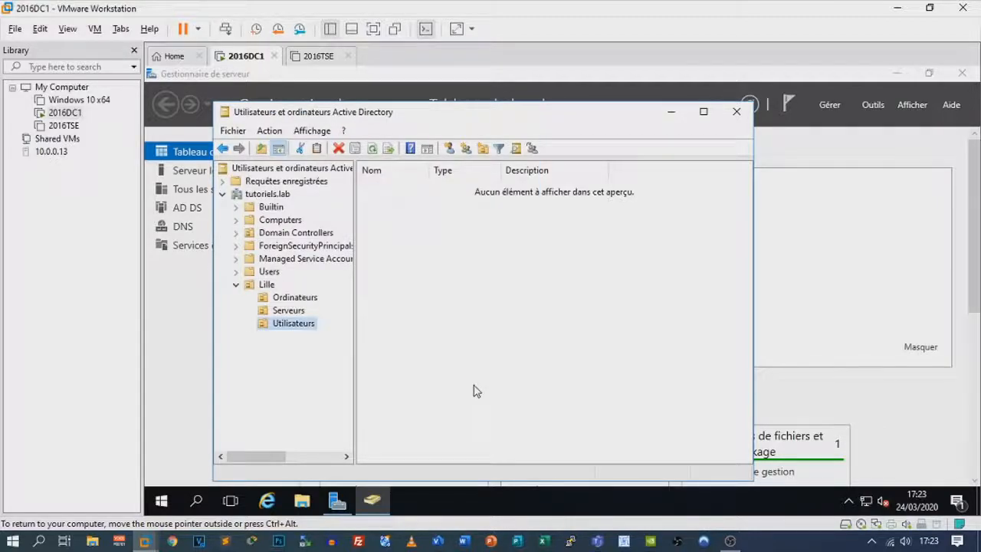
{"action": "left_click", "coordinate": [301, 325]}
{"action": "left_click", "coordinate": [342, 323]}
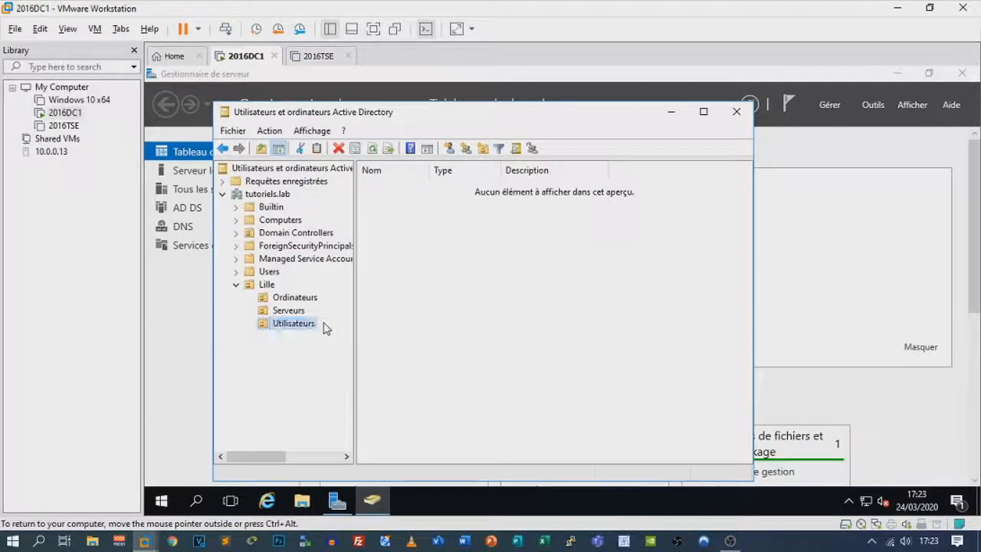
Add group Tse with Global scope and Security type under Lille's Utilisateurs, then select it
{"action": "right_click", "coordinate": [274, 328]}
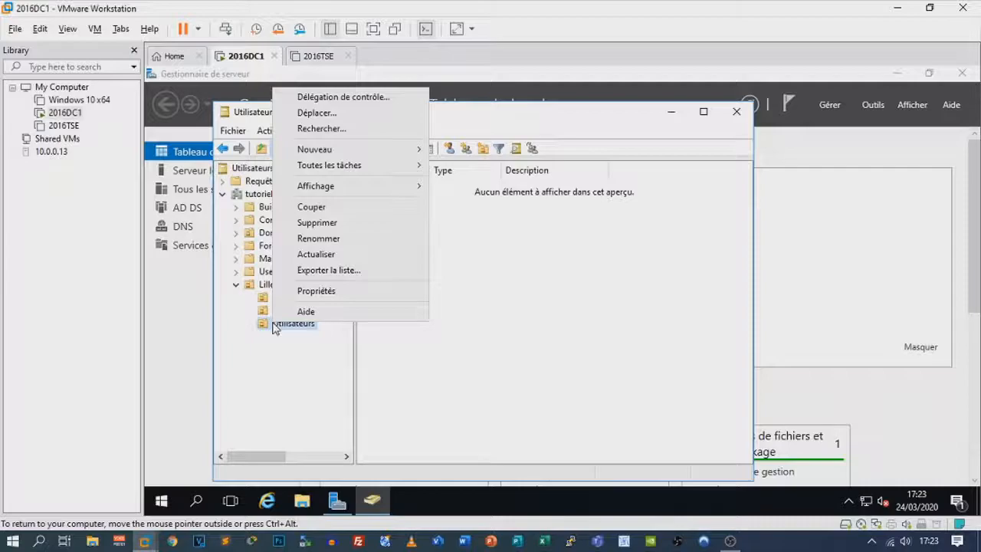
{"action": "mouse_move", "coordinate": [339, 148]}
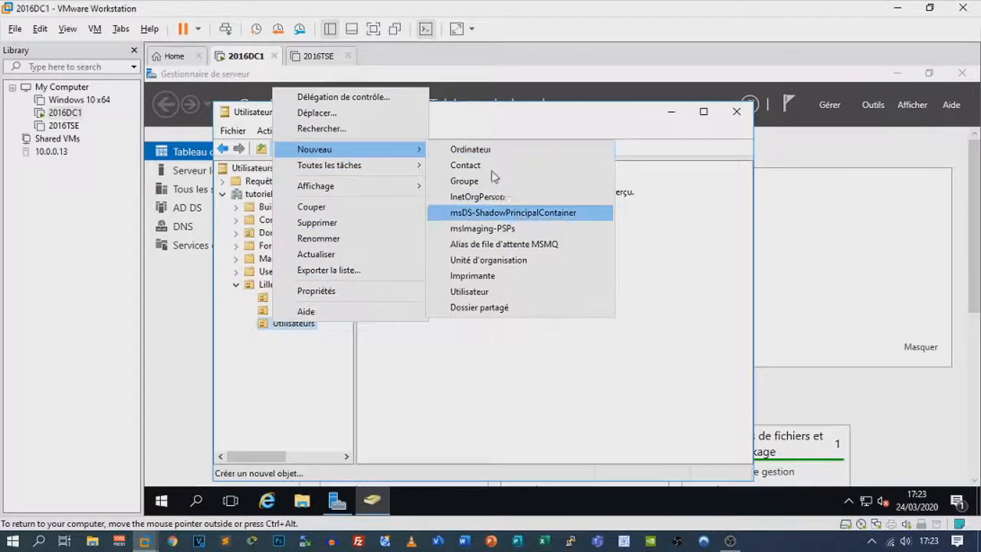
{"action": "left_click", "coordinate": [491, 182]}
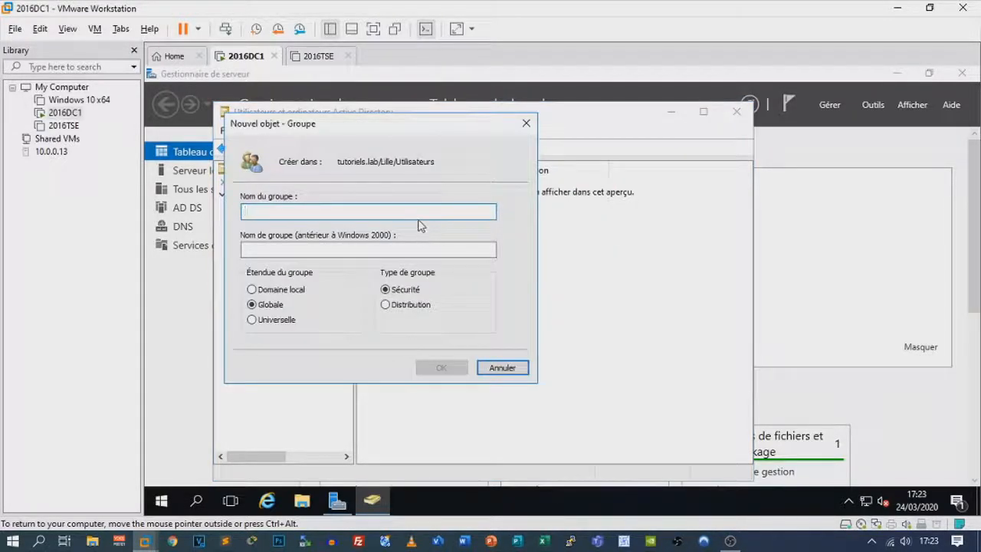
{"action": "type", "text": "Tse"}
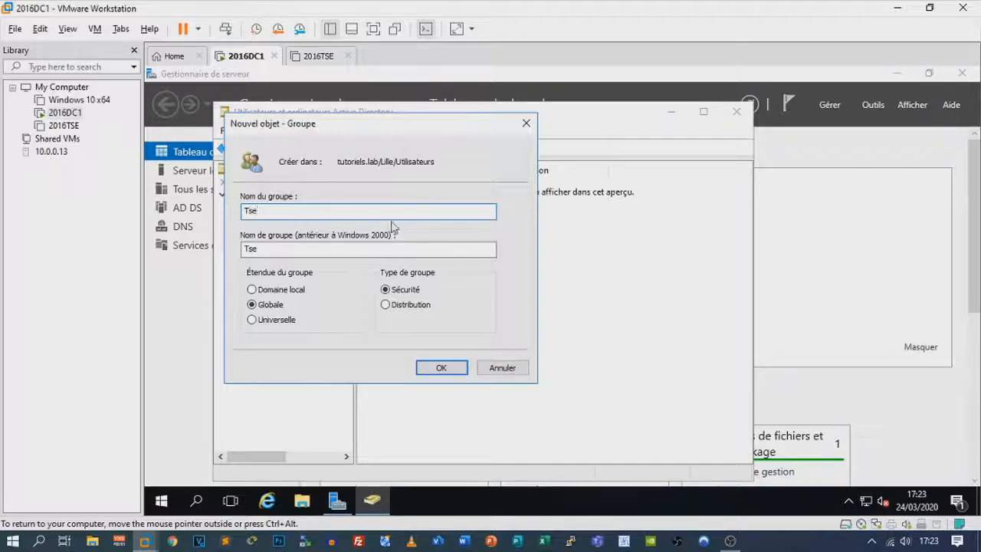
{"action": "left_click", "coordinate": [441, 368]}
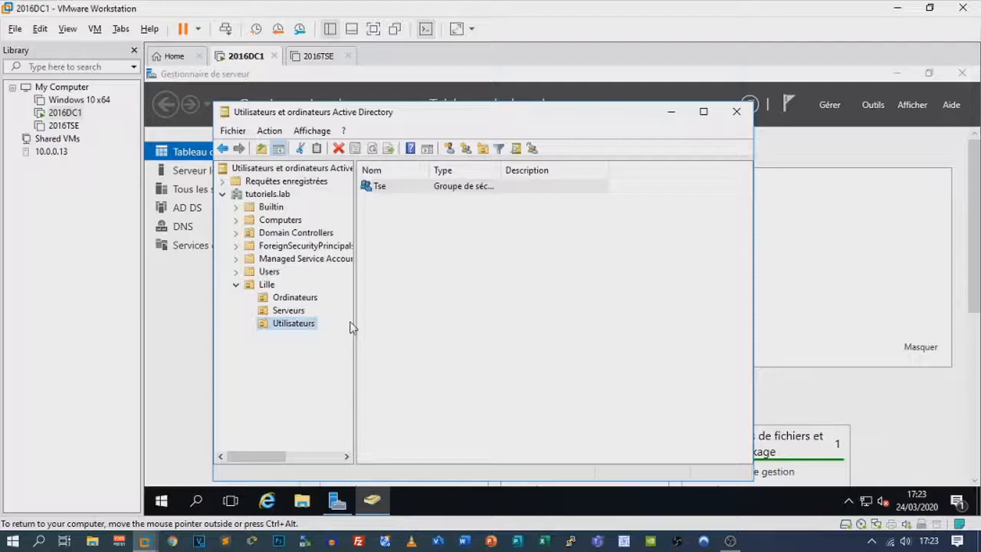
{"action": "left_click", "coordinate": [386, 193]}
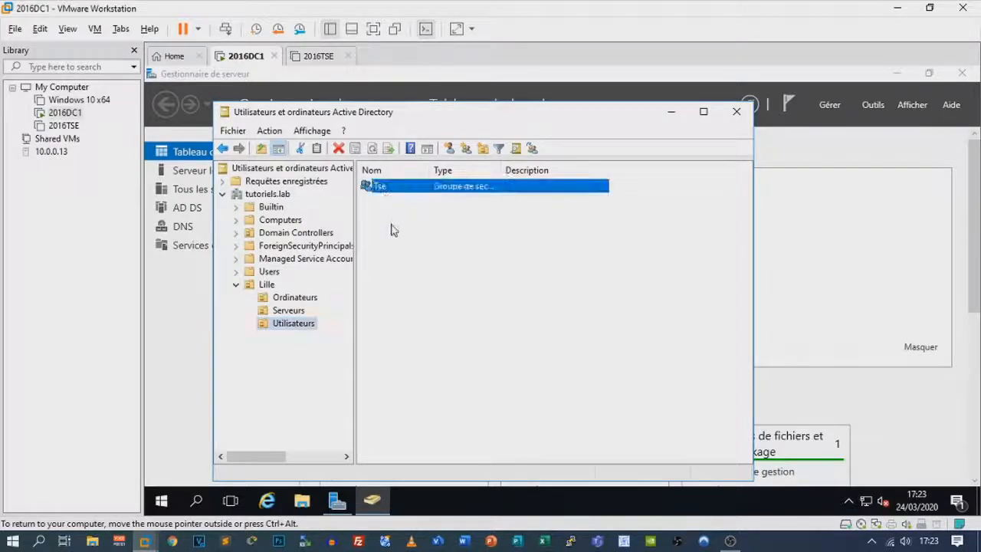
{"action": "left_click", "coordinate": [391, 224]}
Start a new user in Utilisateurs and enter the user's logon name
{"action": "left_click", "coordinate": [415, 150]}
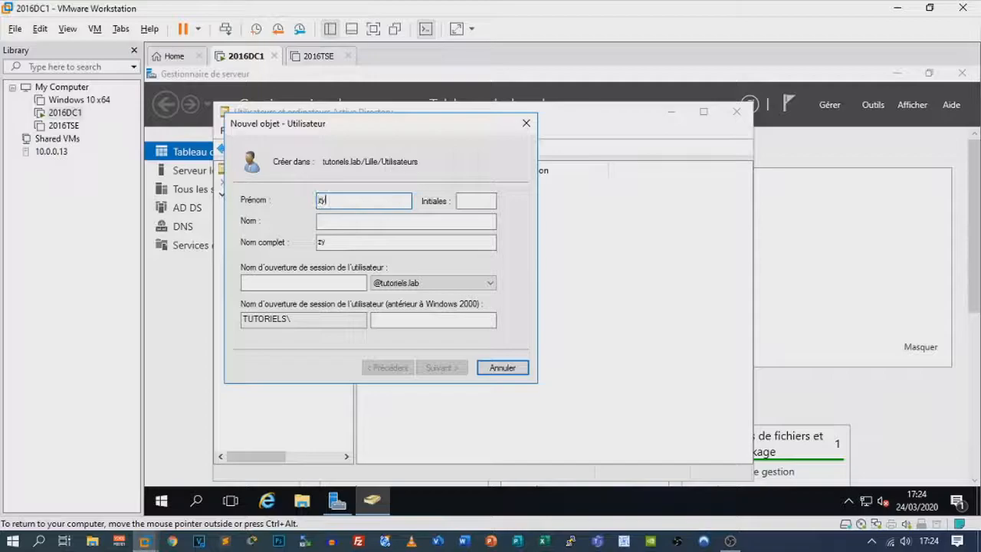
{"action": "left_click", "coordinate": [316, 284]}
{"action": "type", "text": "zyrox"}
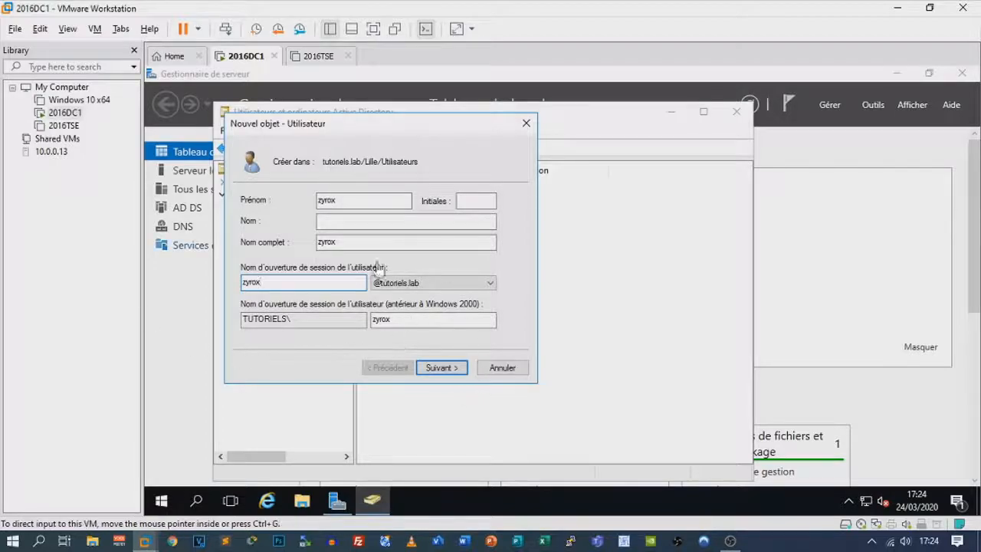
{"action": "left_click", "coordinate": [440, 368]}
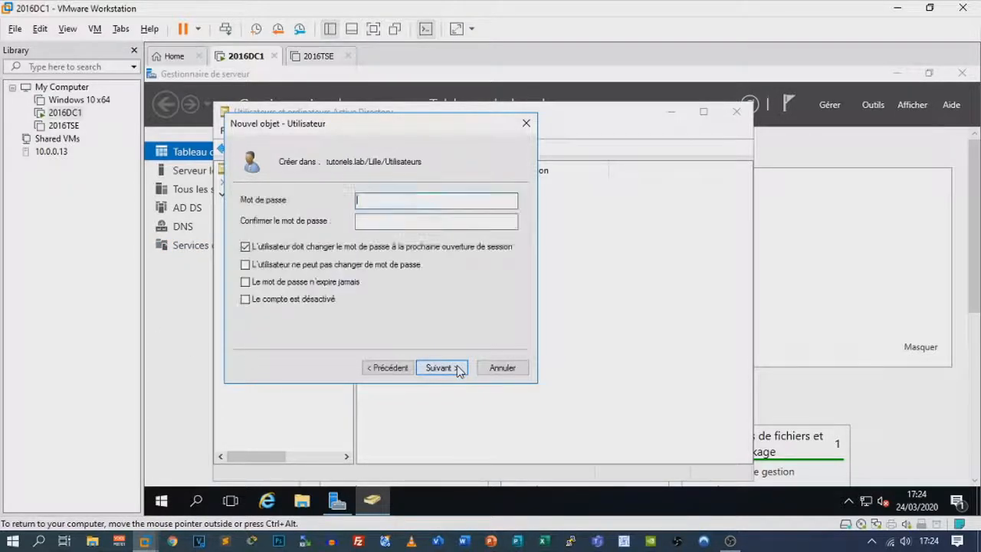
Set the user's password as unchangeable and never-expiring, with no change at next logon
{"action": "type", "text": "•••••••••"}
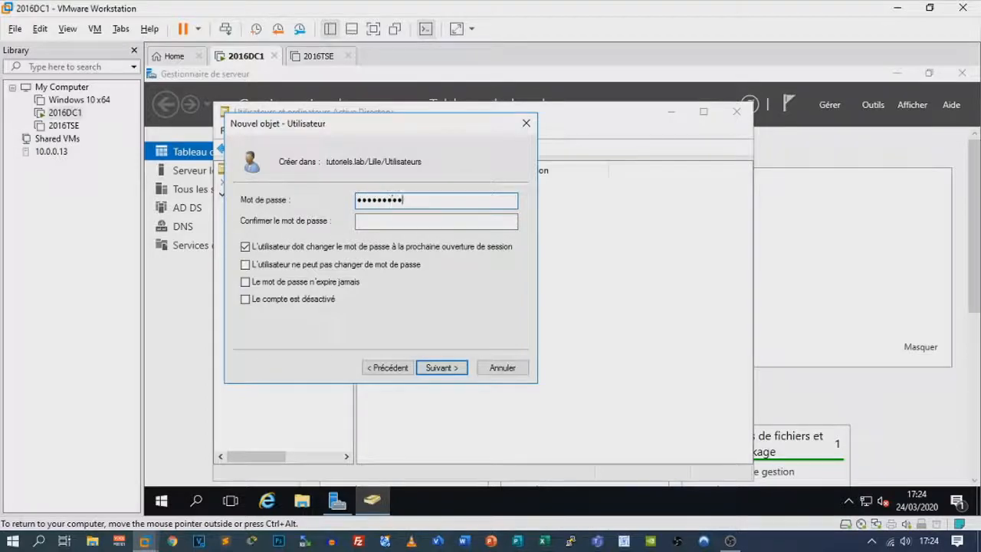
{"action": "key", "text": "Tab"}
{"action": "type", "text": "•••••••••"}
{"action": "left_click", "coordinate": [245, 247]}
{"action": "left_click", "coordinate": [245, 265]}
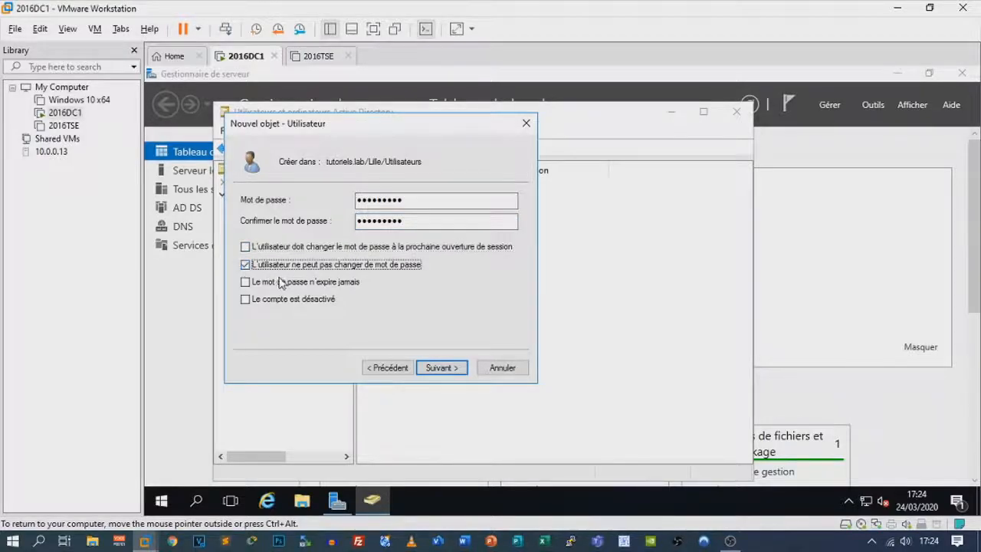
{"action": "left_click", "coordinate": [322, 284]}
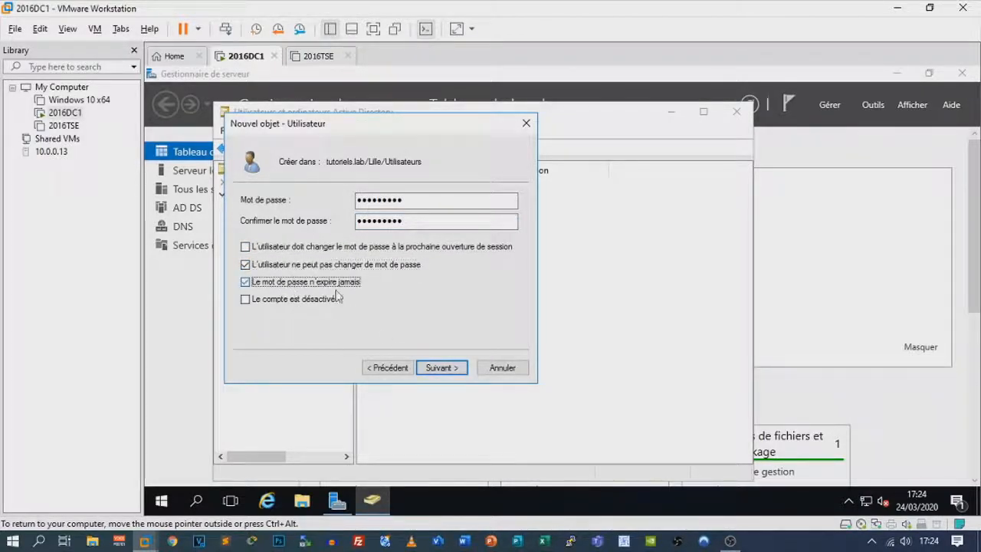
{"action": "left_click", "coordinate": [443, 369]}
{"action": "left_click", "coordinate": [442, 368]}
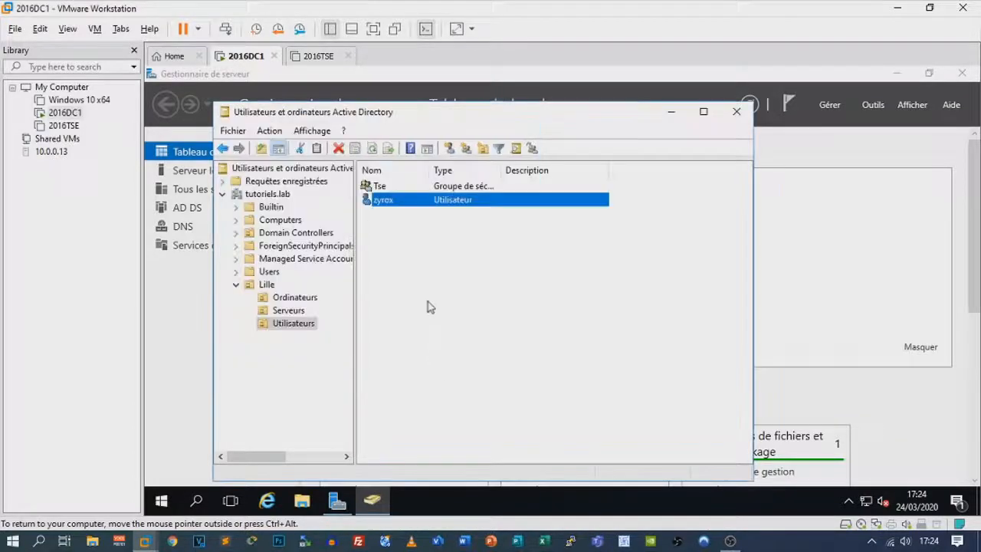
Start another new user in Utilisateurs and enter the name zyrox for the zyrox1 account
{"action": "left_click", "coordinate": [450, 152]}
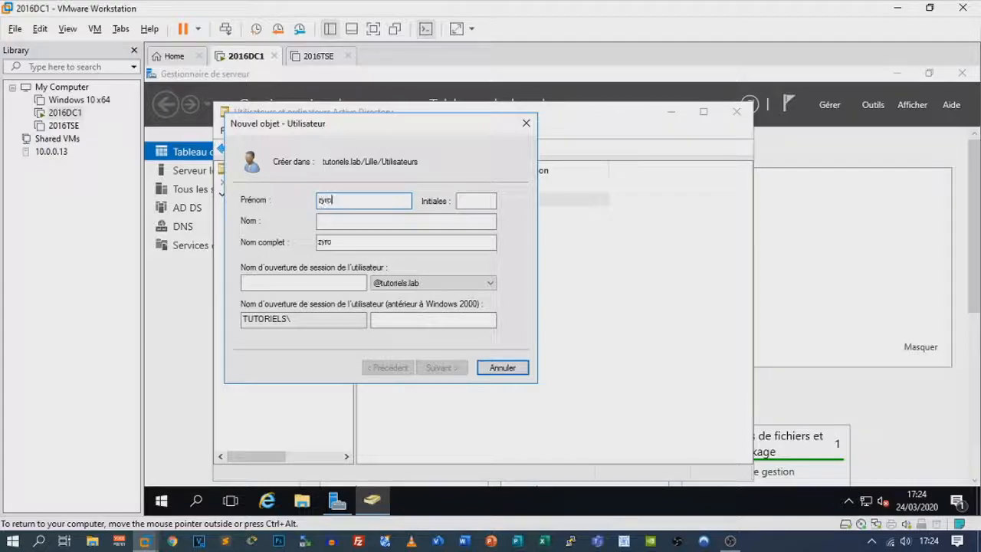
{"action": "key", "text": "Tab"}
{"action": "key", "text": "Tab"}
{"action": "key", "text": "Tab"}
{"action": "key", "text": "Tab"}
{"action": "type", "text": "zyrox"}
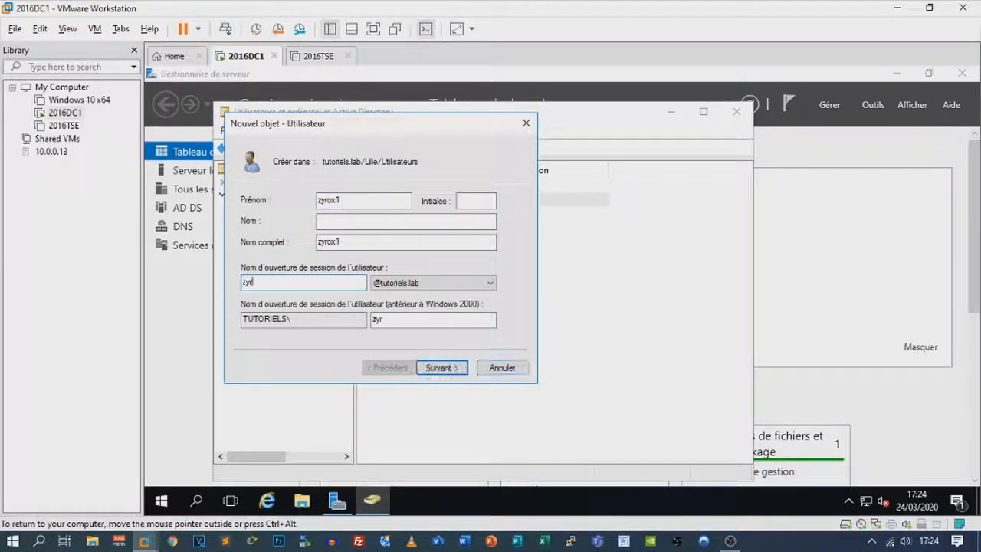
{"action": "left_click", "coordinate": [449, 368]}
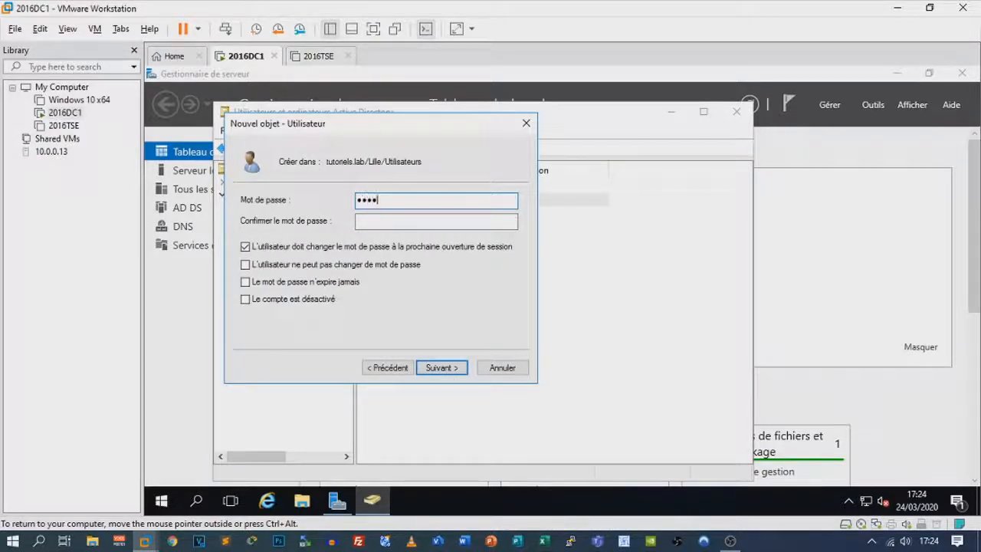
Set and confirm its password, untick must-change, tick cannot-change and never-expires, and finish
{"action": "type", "text": "*********"}
{"action": "key", "text": "Tab"}
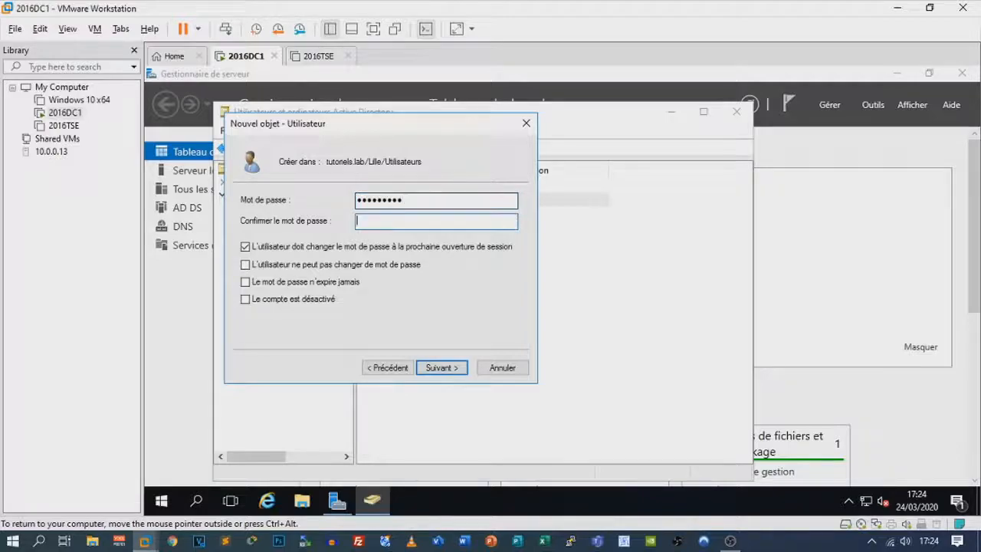
{"action": "type", "text": "*********"}
{"action": "left_click", "coordinate": [268, 246]}
{"action": "left_click", "coordinate": [265, 265]}
{"action": "left_click", "coordinate": [268, 282]}
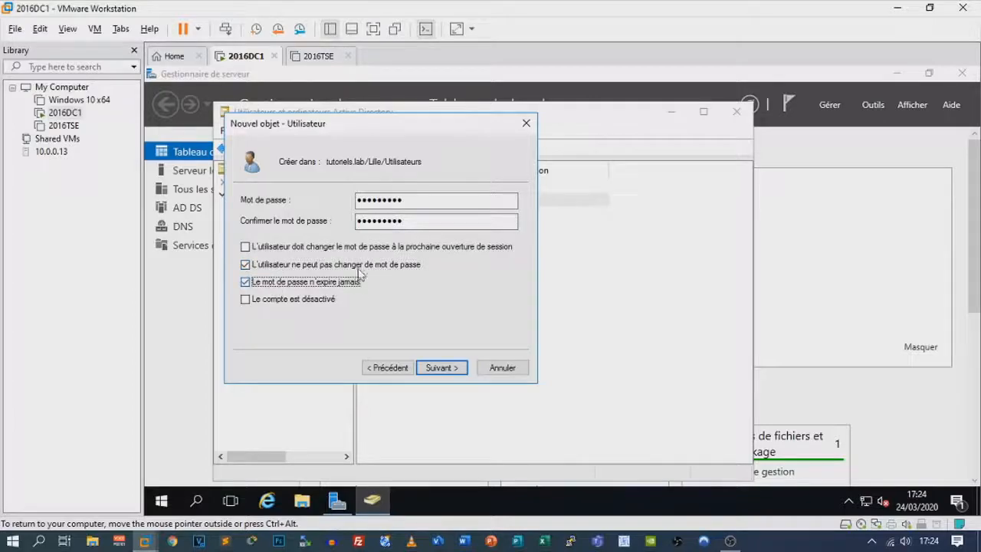
{"action": "left_click", "coordinate": [429, 369]}
{"action": "left_click", "coordinate": [429, 368]}
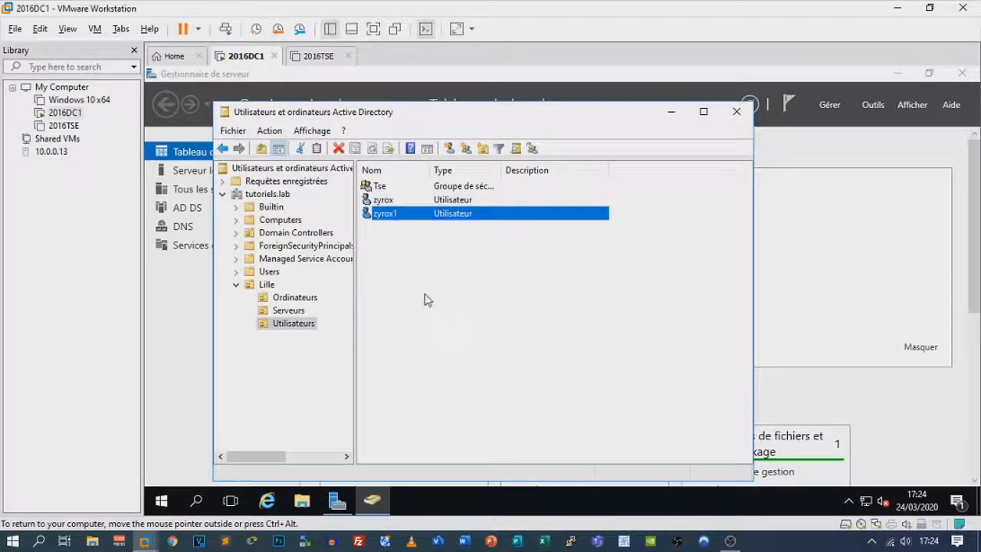
Look at the Tse group's Members tab, then close it without adding anyone
{"action": "double_click", "coordinate": [383, 187]}
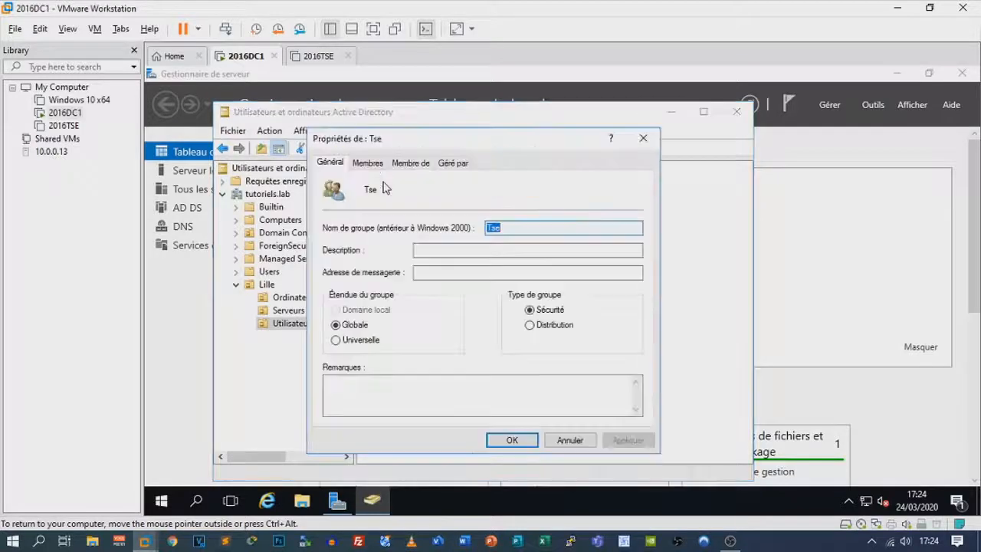
{"action": "left_click", "coordinate": [383, 166]}
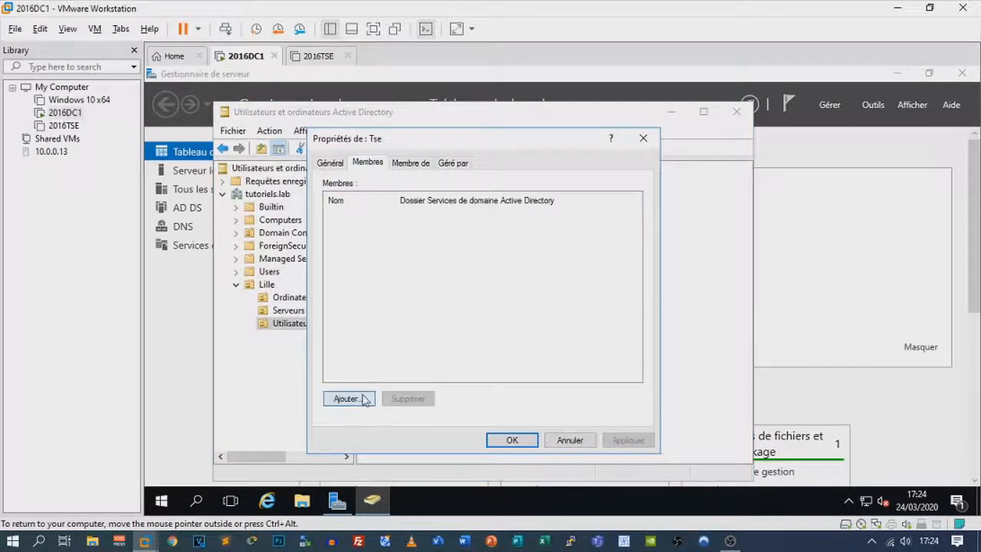
{"action": "left_click_drag", "start_coordinate": [434, 141], "coordinate": [609, 127]}
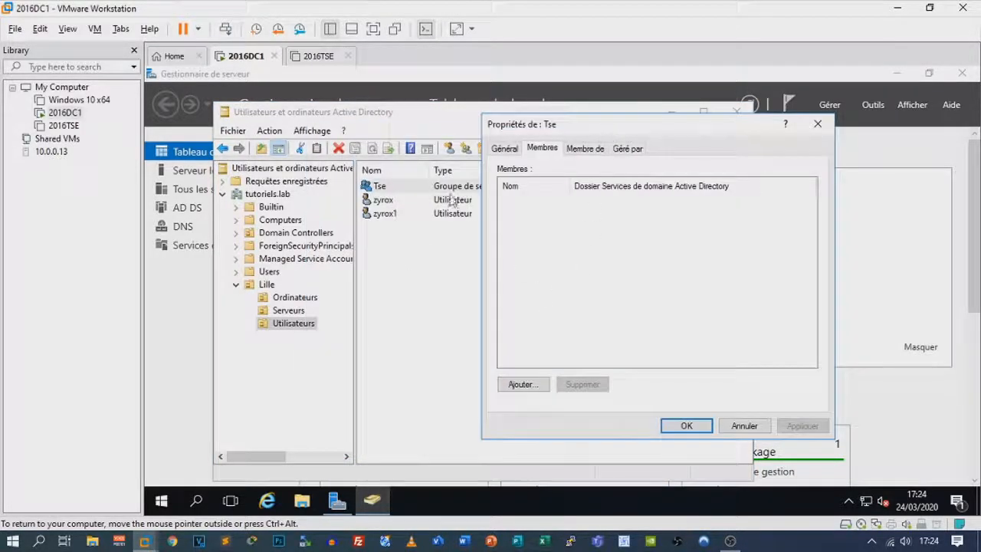
{"action": "left_click", "coordinate": [521, 384]}
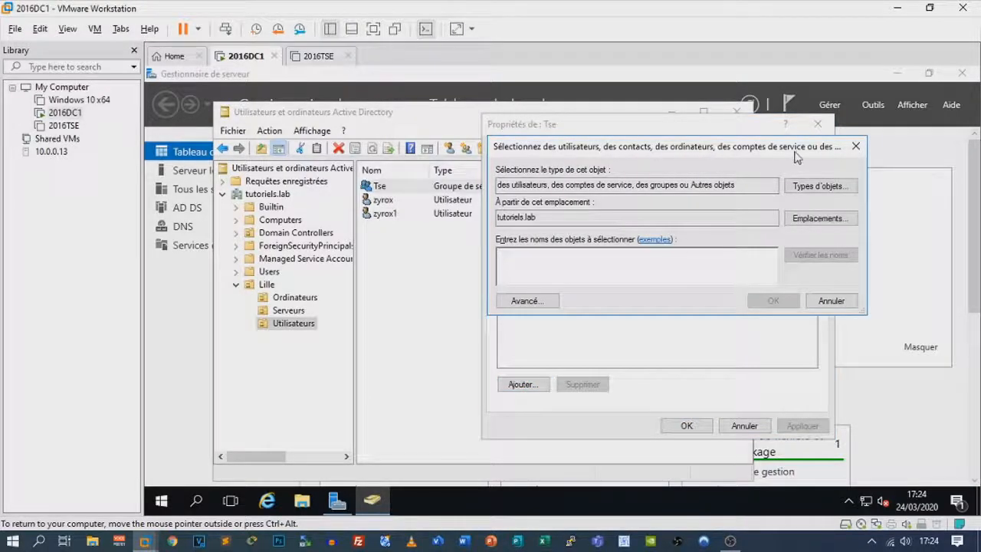
{"action": "left_click", "coordinate": [856, 146]}
{"action": "left_click", "coordinate": [818, 124]}
Add zyrox1 and zyrox to the Tse group through Ajouter à un groupe
{"action": "right_click", "coordinate": [433, 216]}
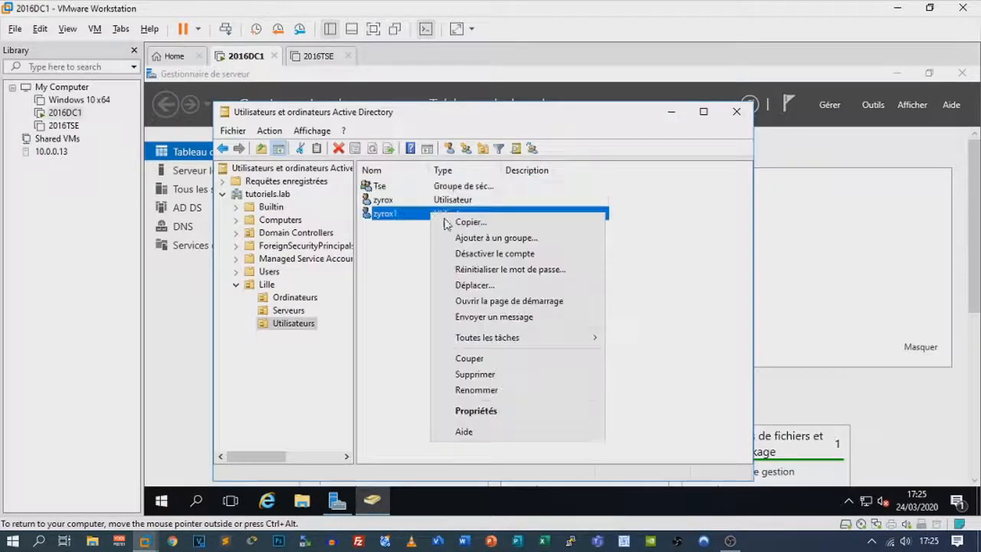
{"action": "left_click", "coordinate": [500, 237]}
{"action": "type", "text": "tse"}
{"action": "left_click", "coordinate": [558, 243]}
{"action": "left_click", "coordinate": [505, 289]}
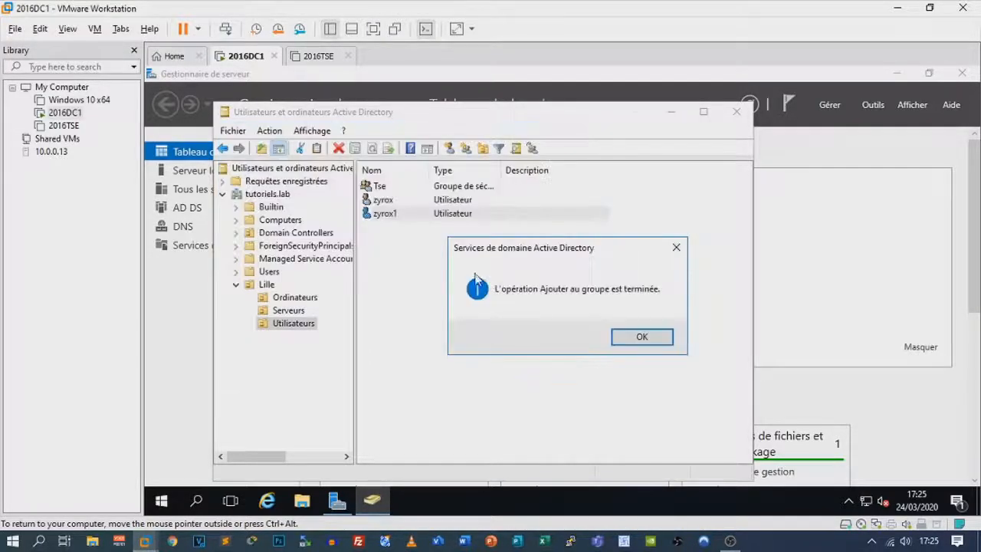
{"action": "left_click", "coordinate": [640, 342]}
{"action": "right_click", "coordinate": [418, 204]}
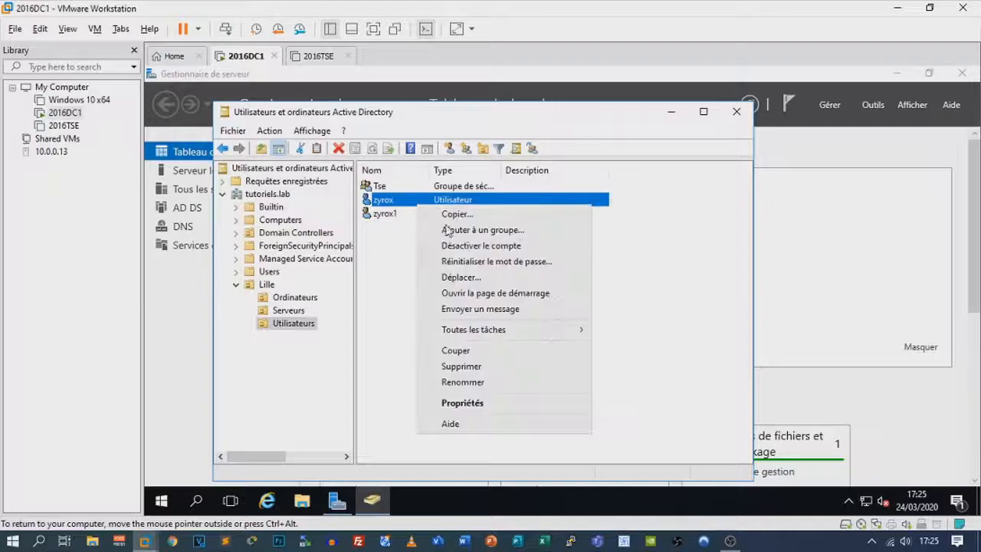
{"action": "left_click", "coordinate": [502, 227]}
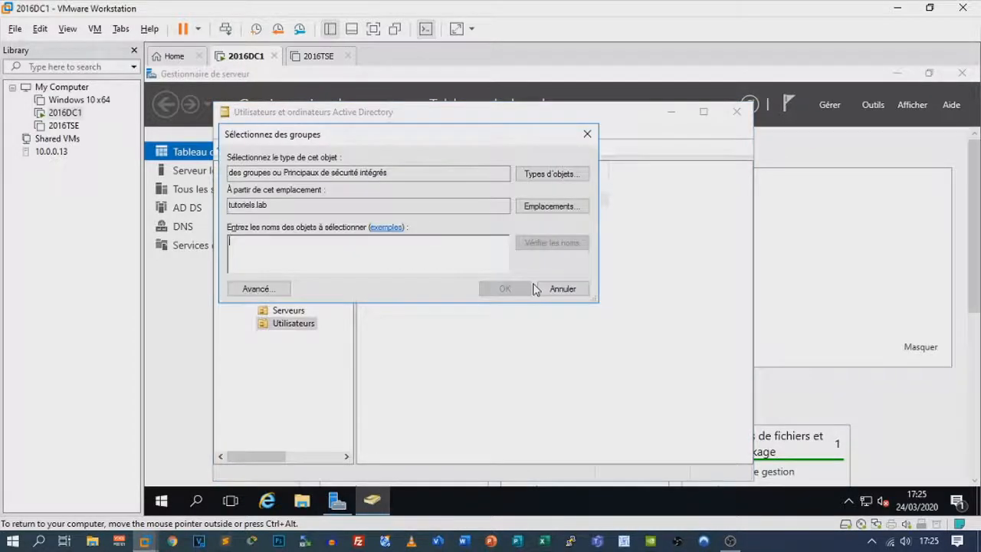
{"action": "type", "text": "tse"}
{"action": "left_click", "coordinate": [571, 243]}
{"action": "left_click", "coordinate": [505, 289]}
{"action": "left_click", "coordinate": [642, 336]}
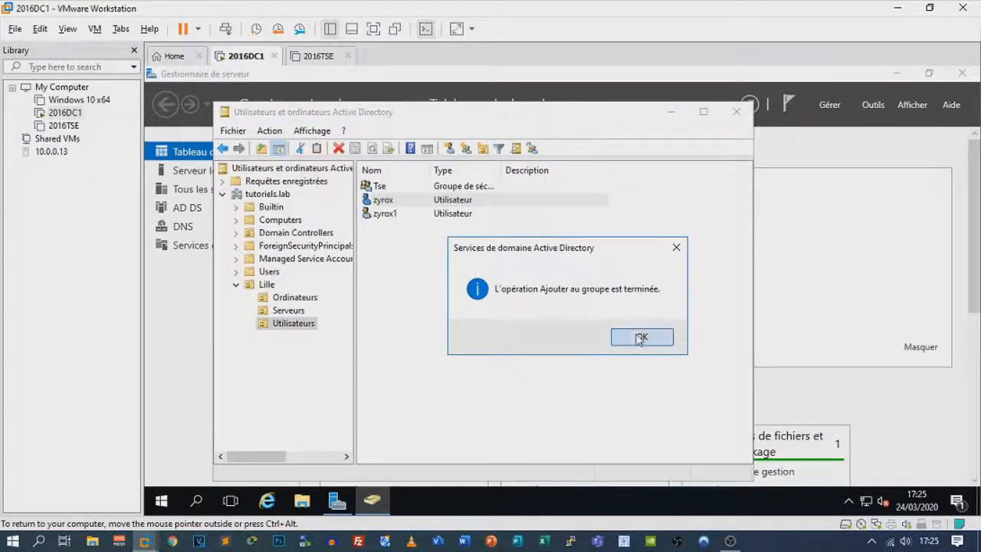
Confirm zyrox and zyrox1 are listed in the Tse group's Members tab
{"action": "double_click", "coordinate": [403, 188]}
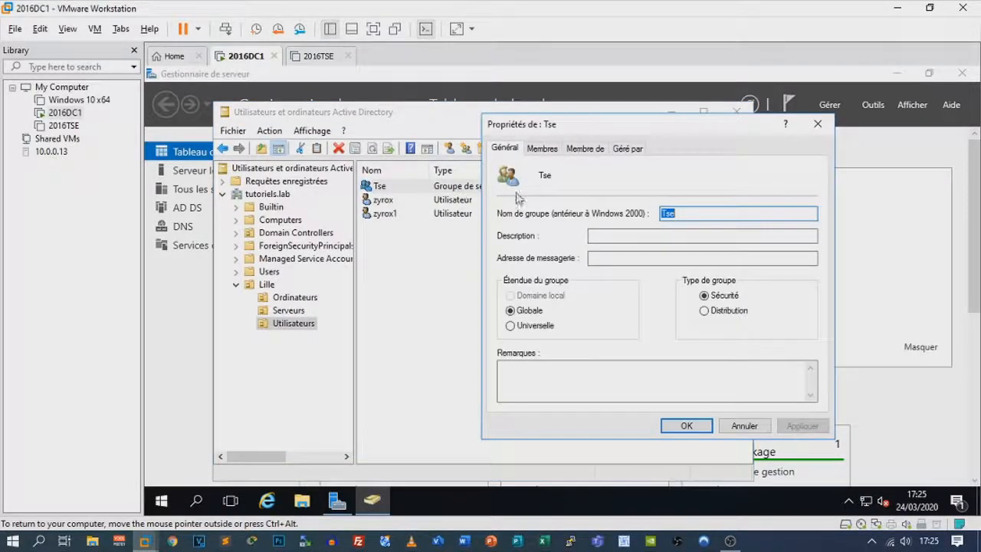
{"action": "left_click", "coordinate": [541, 148]}
{"action": "left_click", "coordinate": [686, 425]}
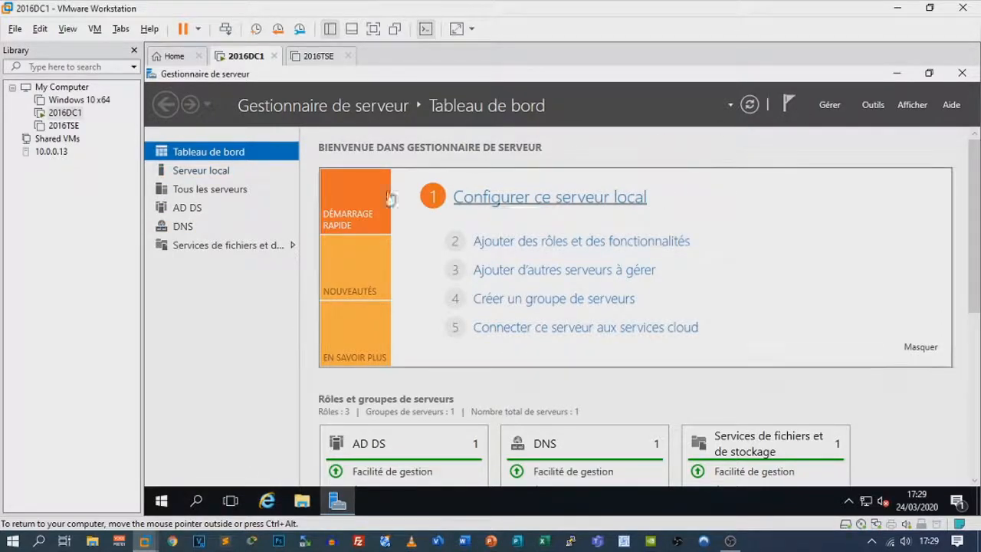
Add the Tse group to 2016DC1's Remote Desktop users, then power on the 2016TSE VM
{"action": "left_click", "coordinate": [213, 170]}
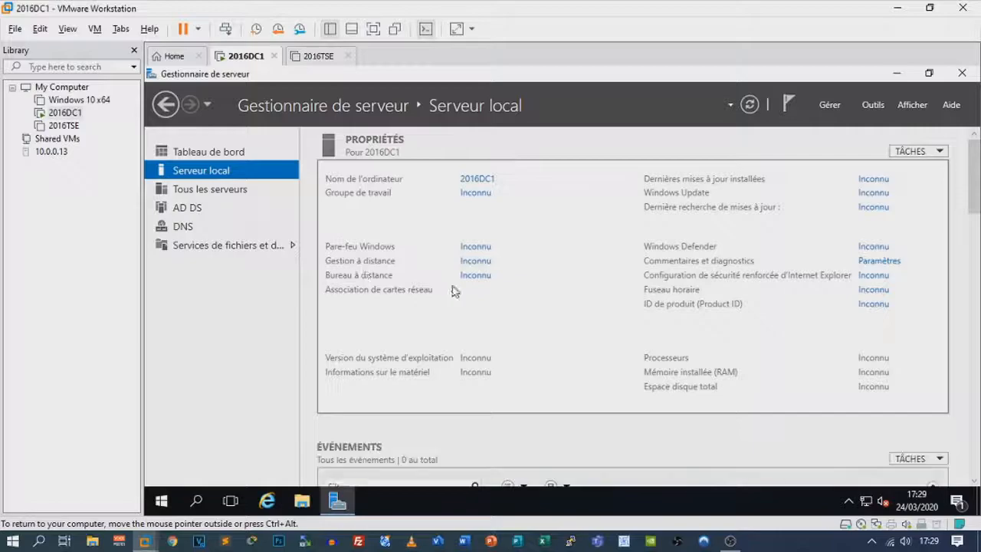
{"action": "left_click", "coordinate": [471, 277]}
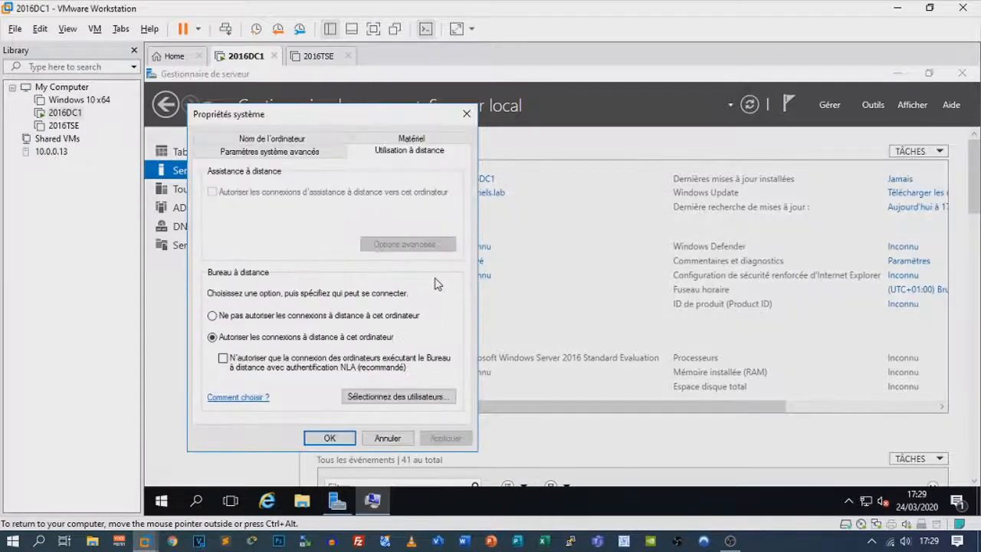
{"action": "left_click", "coordinate": [375, 396]}
{"action": "left_click", "coordinate": [227, 281]}
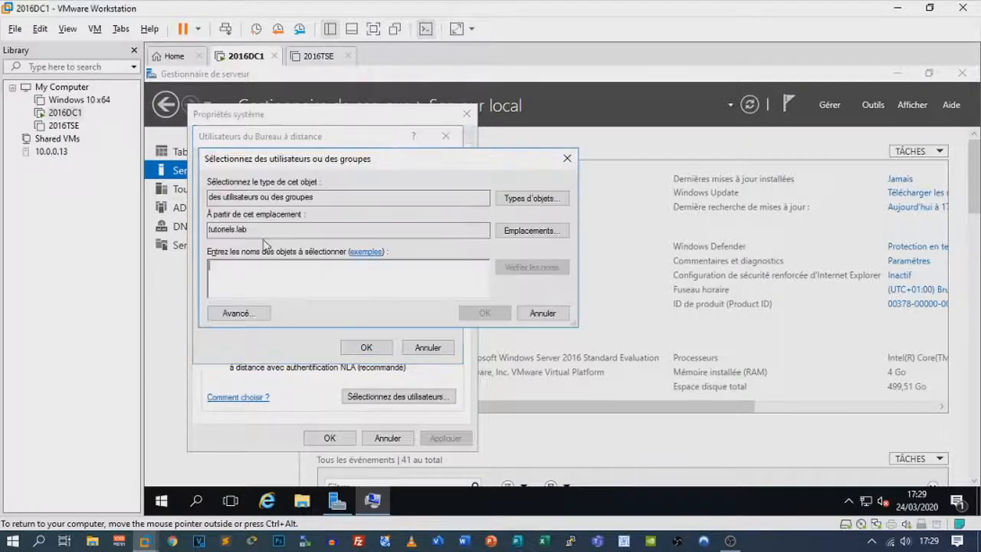
{"action": "type", "text": "t"}
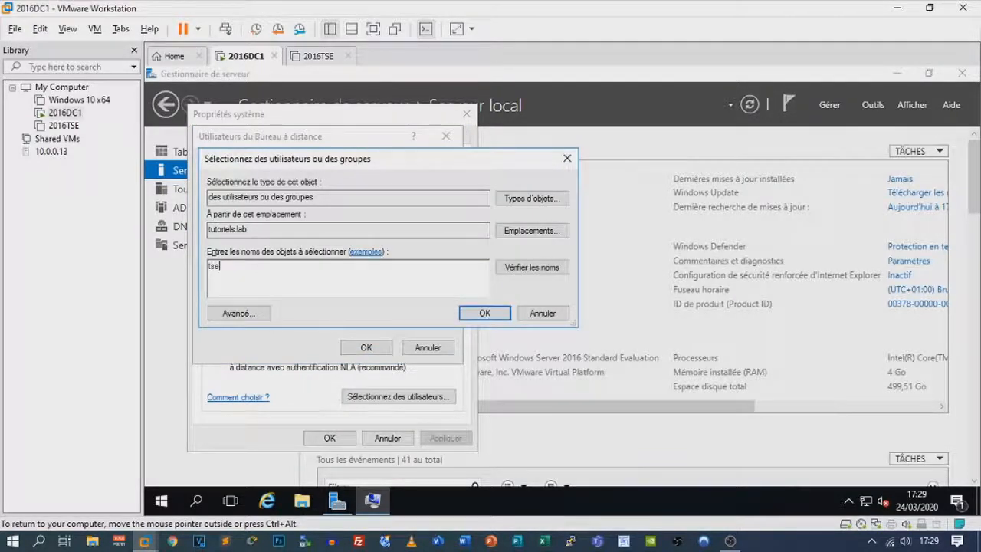
{"action": "type", "text": "se"}
{"action": "left_click", "coordinate": [528, 268]}
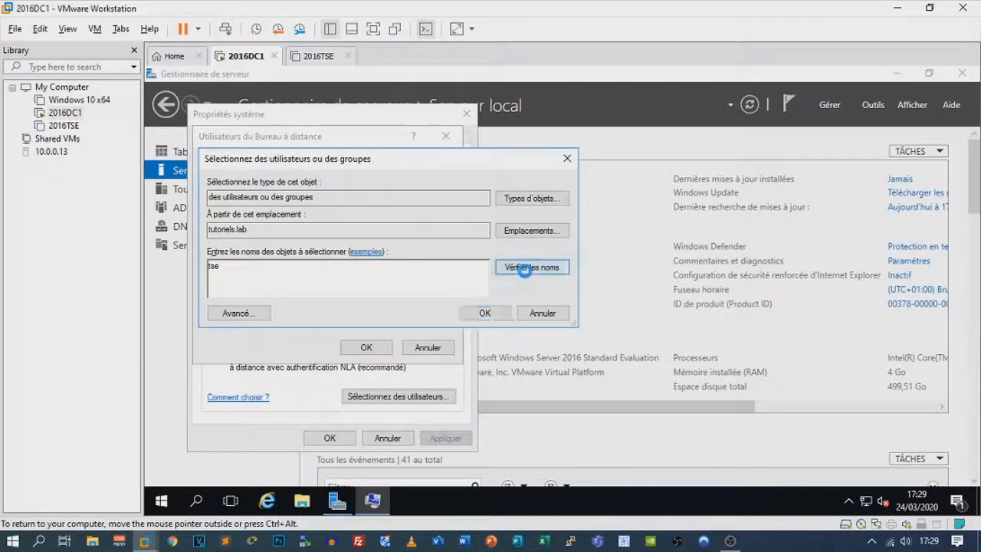
{"action": "left_click", "coordinate": [491, 313]}
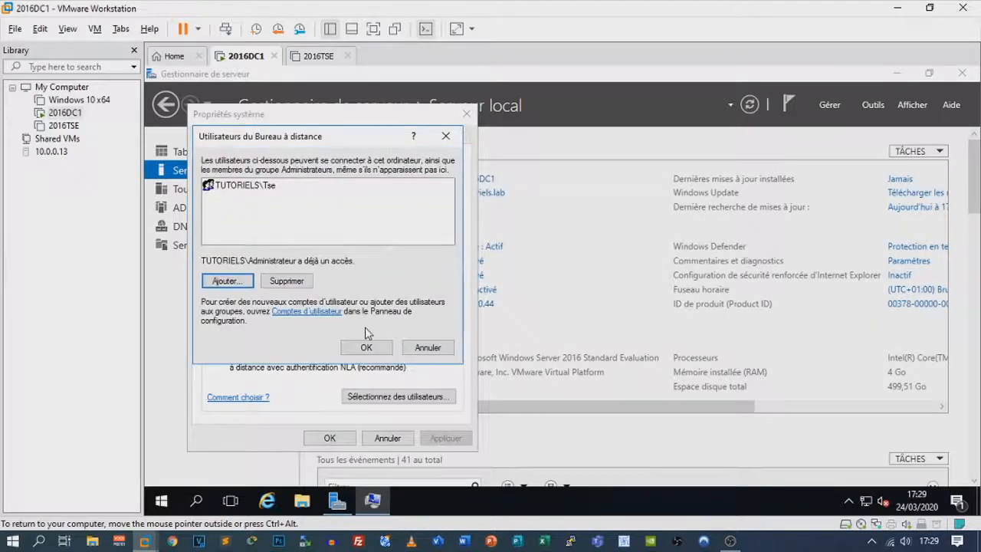
{"action": "left_click", "coordinate": [366, 347]}
{"action": "left_click", "coordinate": [341, 436]}
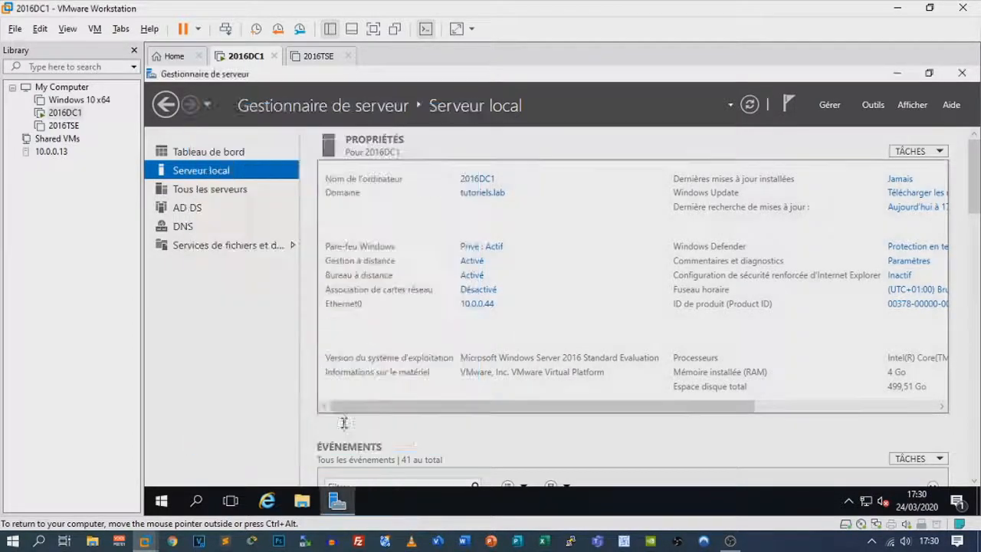
{"action": "left_click", "coordinate": [318, 56]}
{"action": "left_click", "coordinate": [218, 106]}
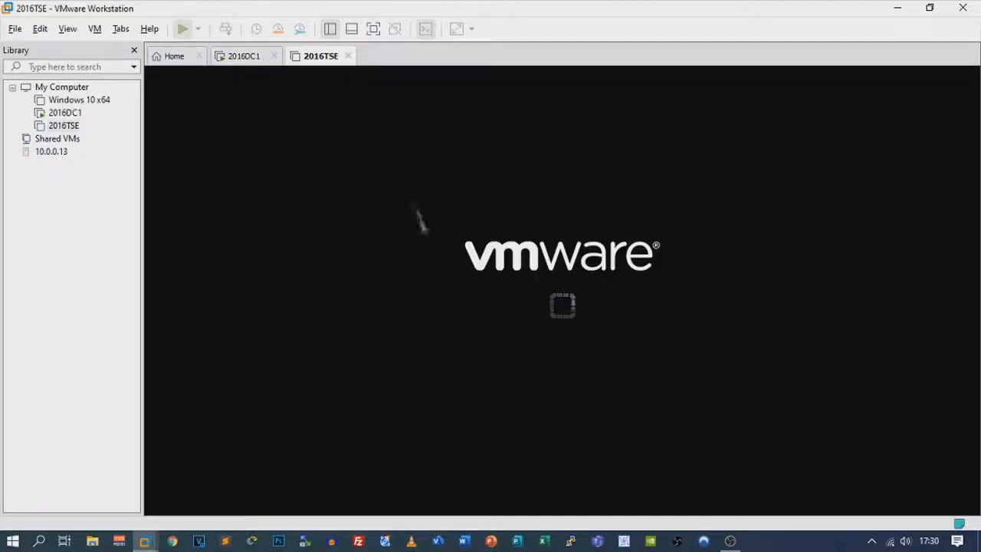
Log on to 2016TSE as Administrateur using Ctrl+Alt+Ins and the account password
{"action": "left_click", "coordinate": [425, 233]}
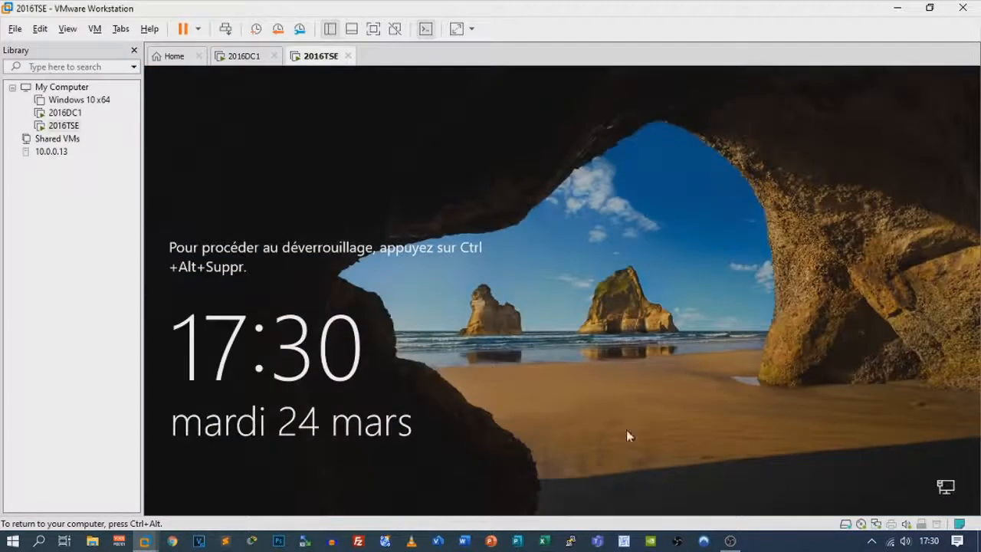
{"action": "key", "text": "ctrl+alt+Insert"}
{"action": "type", "text": "P"}
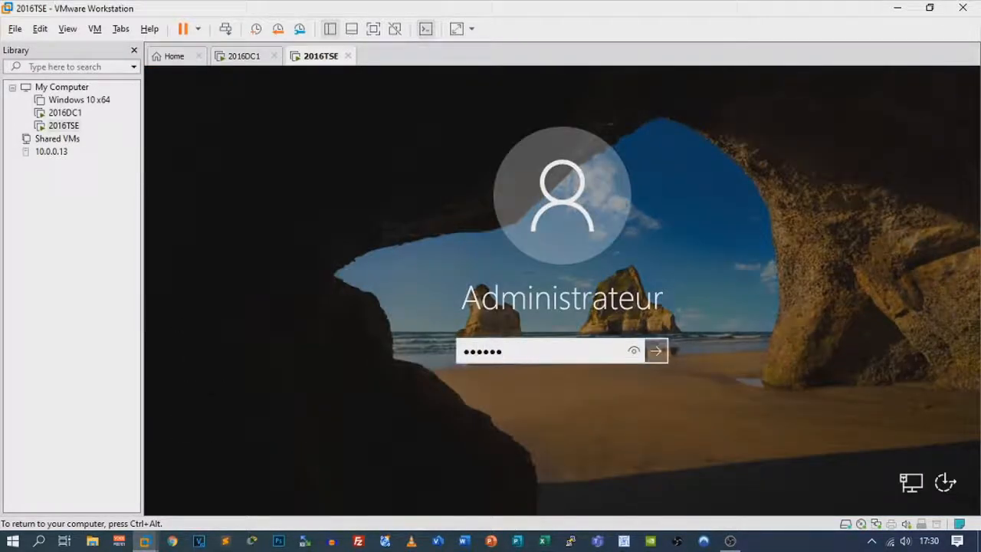
{"action": "key", "text": "Return"}
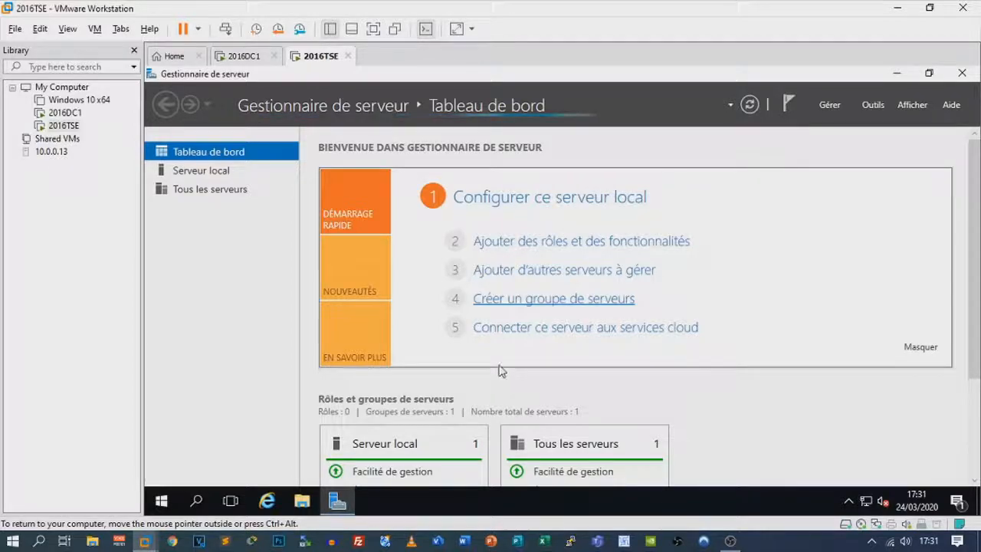
Apply Ethernet0's IPv4 settings (10.0.0.45, gateway 10.0.0.1, DNS 10.0.0.44) and close the network windows
{"action": "left_click", "coordinate": [229, 171]}
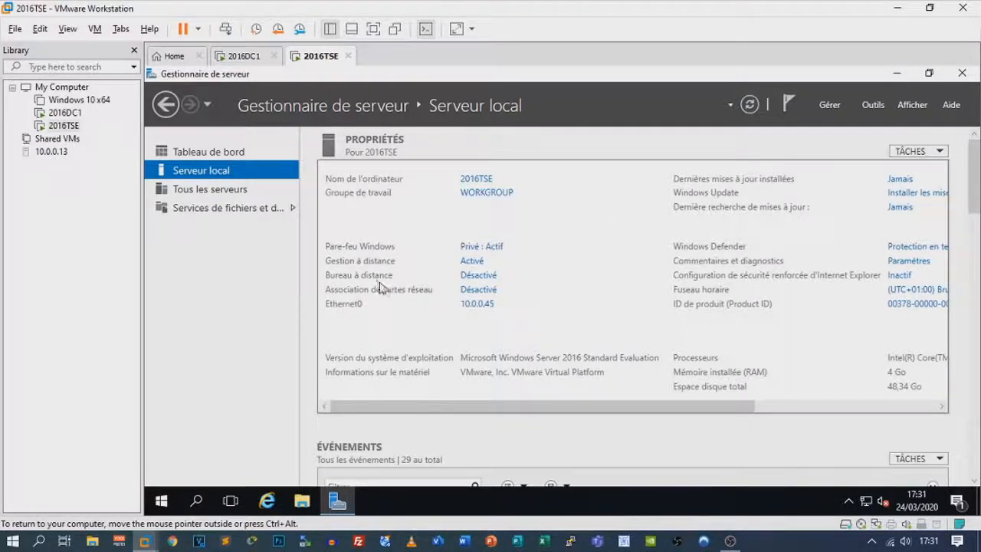
{"action": "left_click", "coordinate": [475, 303]}
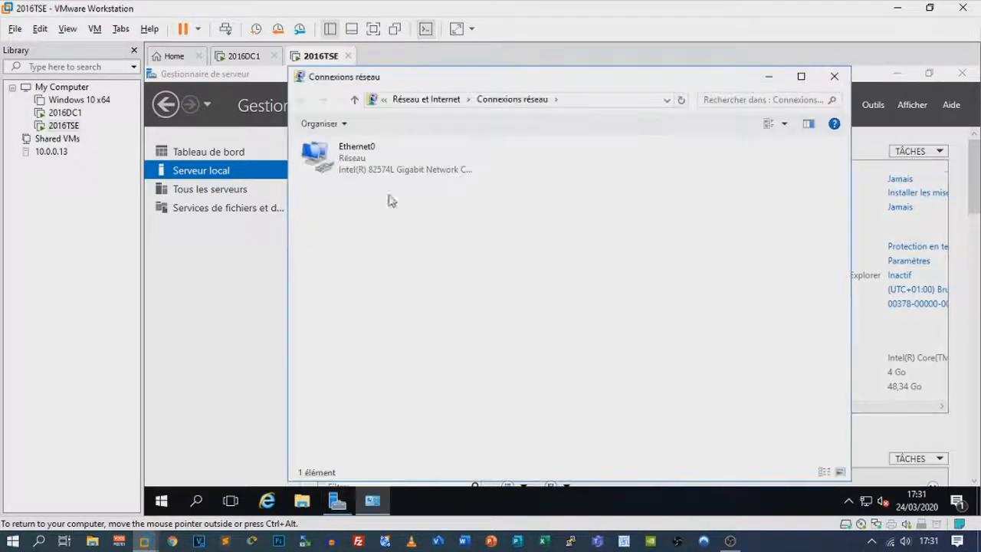
{"action": "left_click", "coordinate": [386, 170]}
{"action": "double_click", "coordinate": [386, 170]}
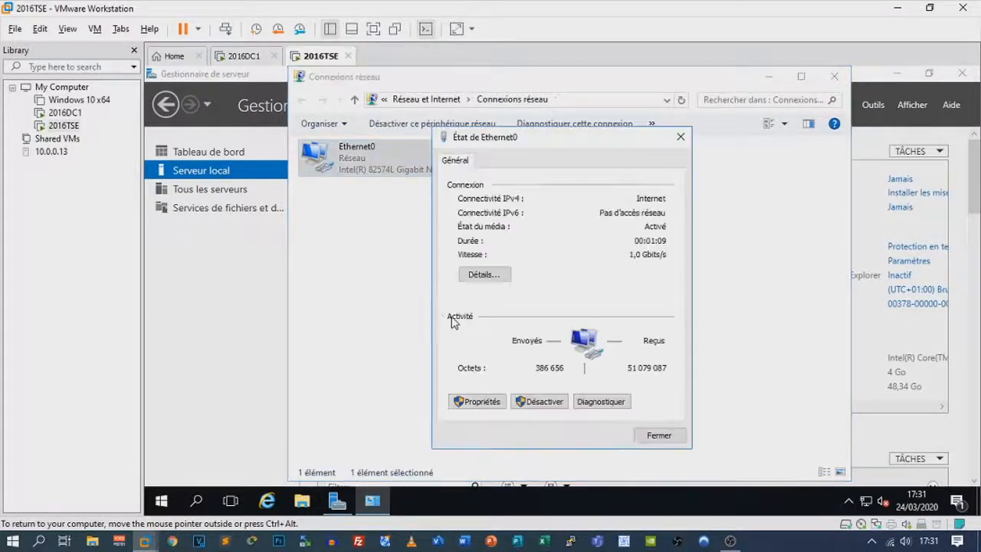
{"action": "left_click", "coordinate": [480, 400]}
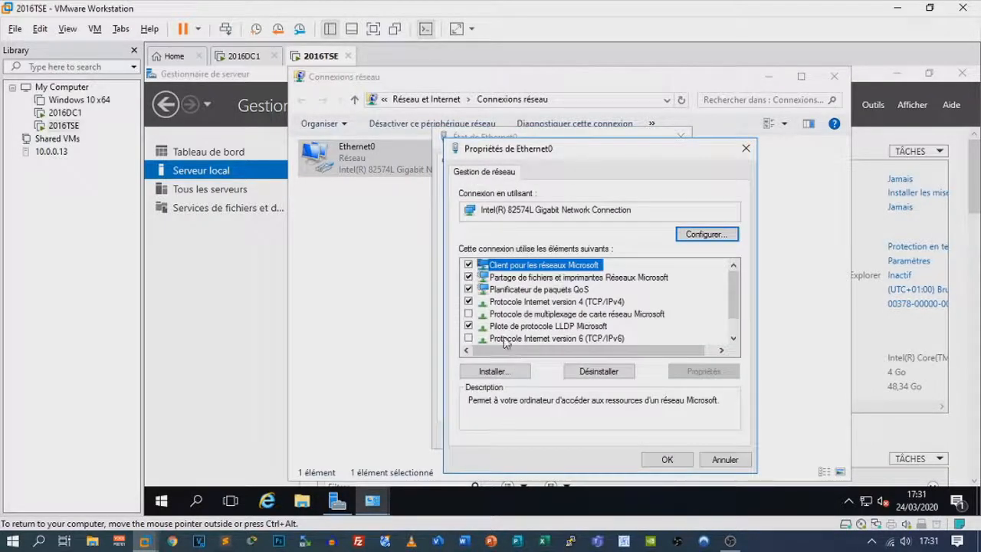
{"action": "double_click", "coordinate": [584, 303]}
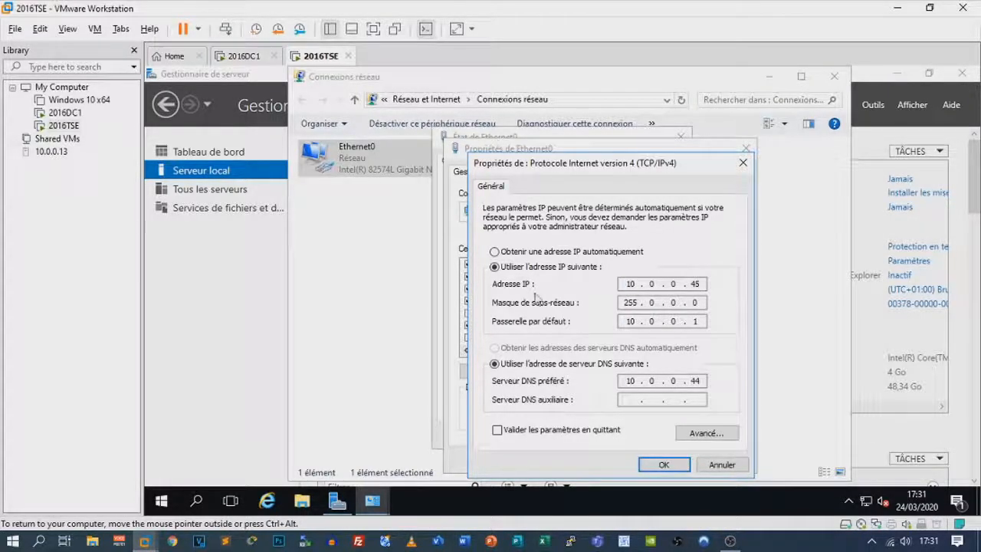
{"action": "left_click", "coordinate": [671, 466]}
{"action": "left_click", "coordinate": [680, 460]}
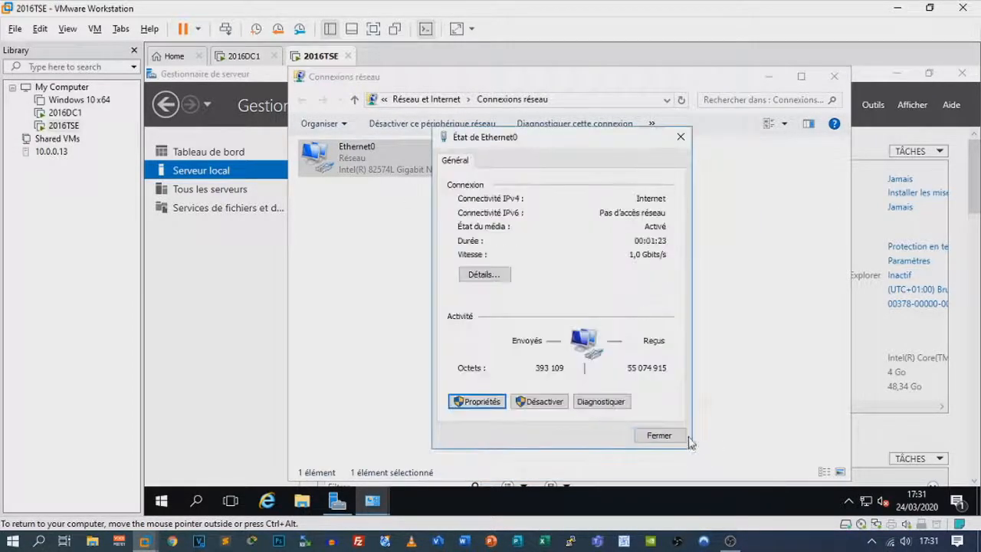
{"action": "left_click", "coordinate": [680, 437]}
{"action": "left_click", "coordinate": [834, 76]}
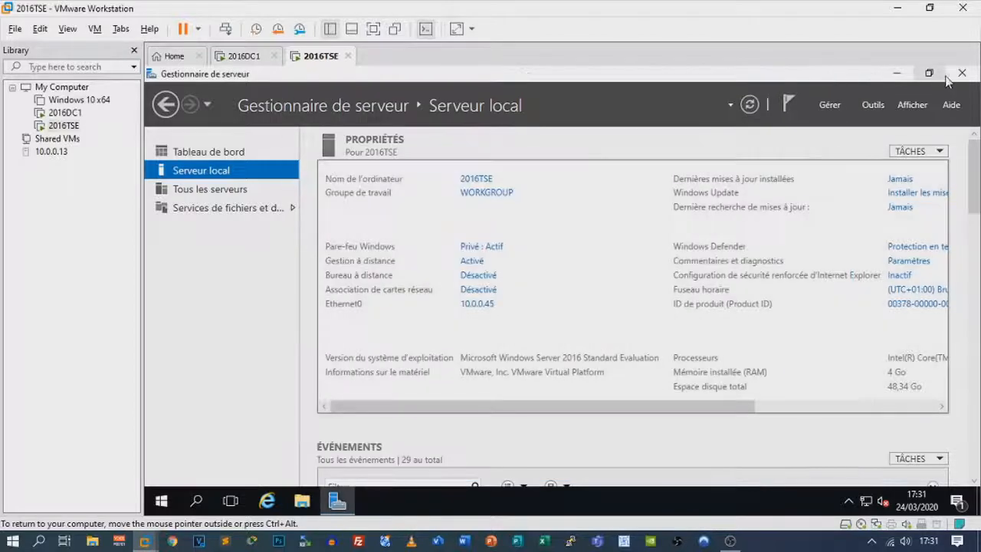
Install the Services AD DS role on 2016TSE with the Add Roles and Features wizard
{"action": "left_click", "coordinate": [206, 151]}
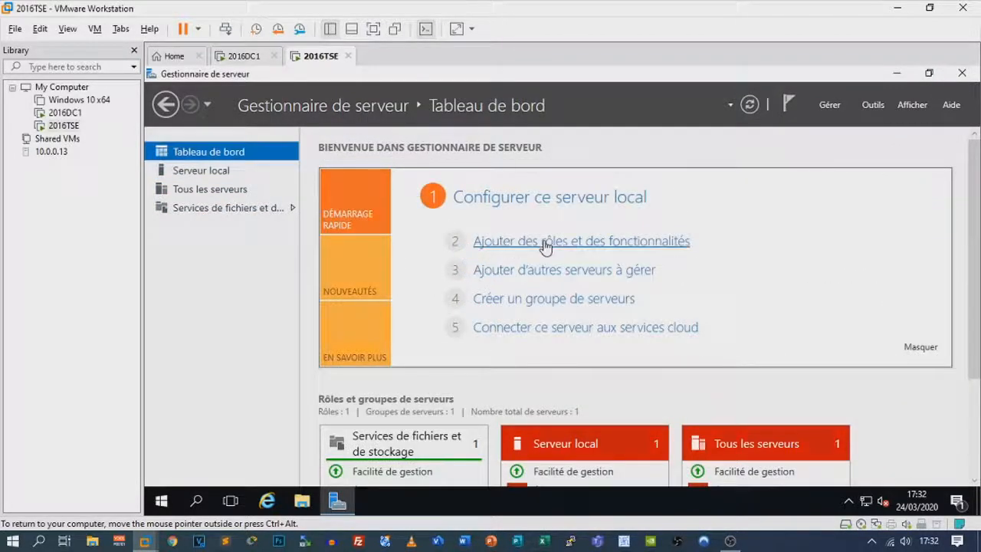
{"action": "left_click", "coordinate": [495, 239]}
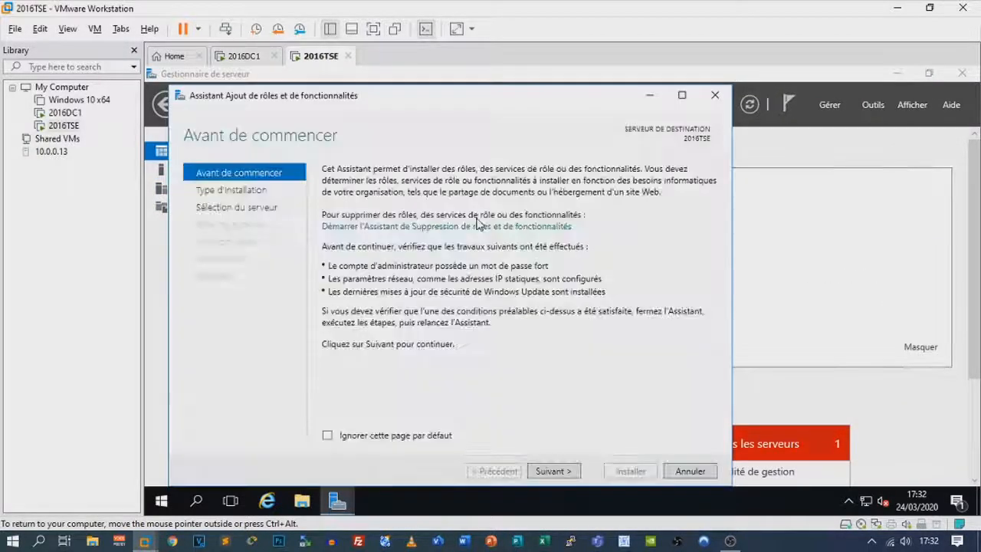
{"action": "left_click", "coordinate": [546, 471]}
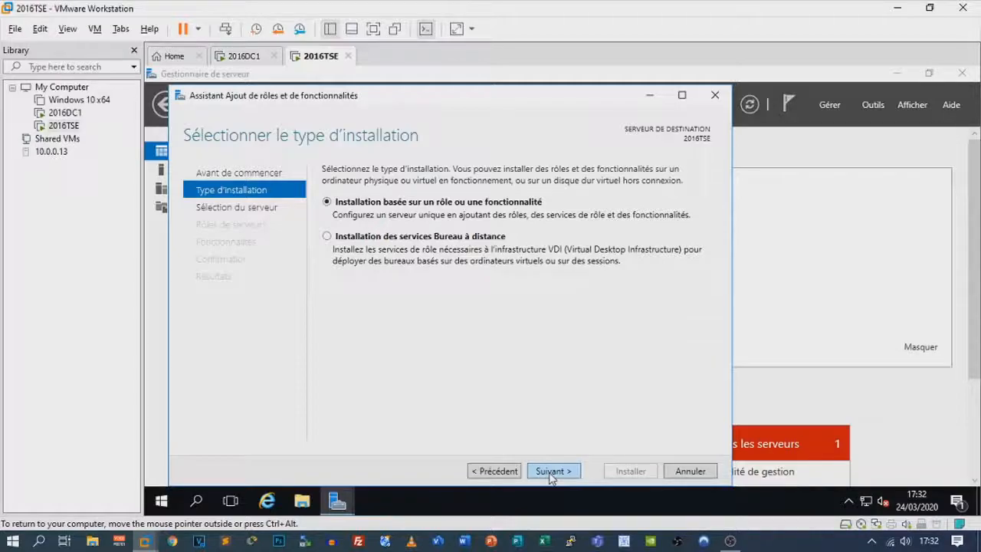
{"action": "double_click", "coordinate": [549, 472]}
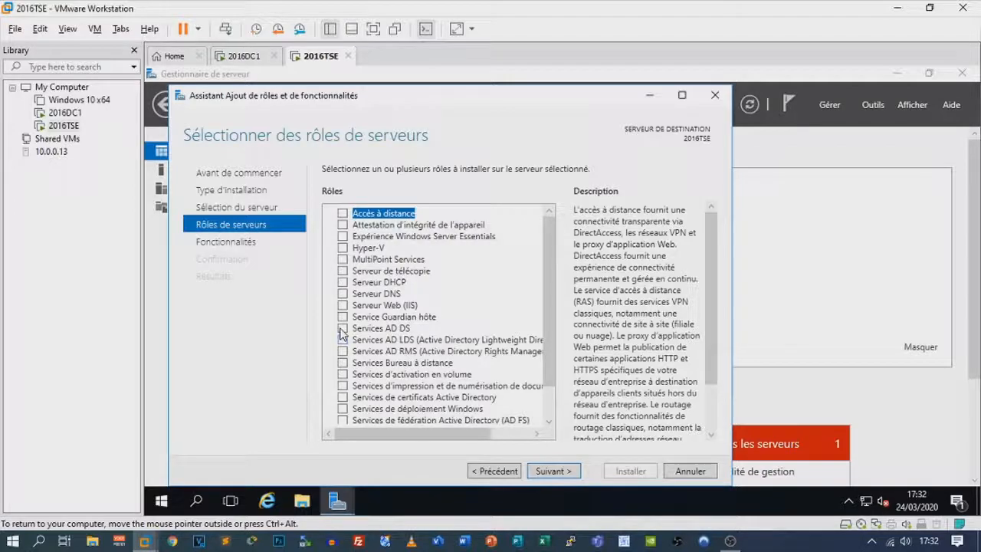
{"action": "left_click", "coordinate": [341, 332]}
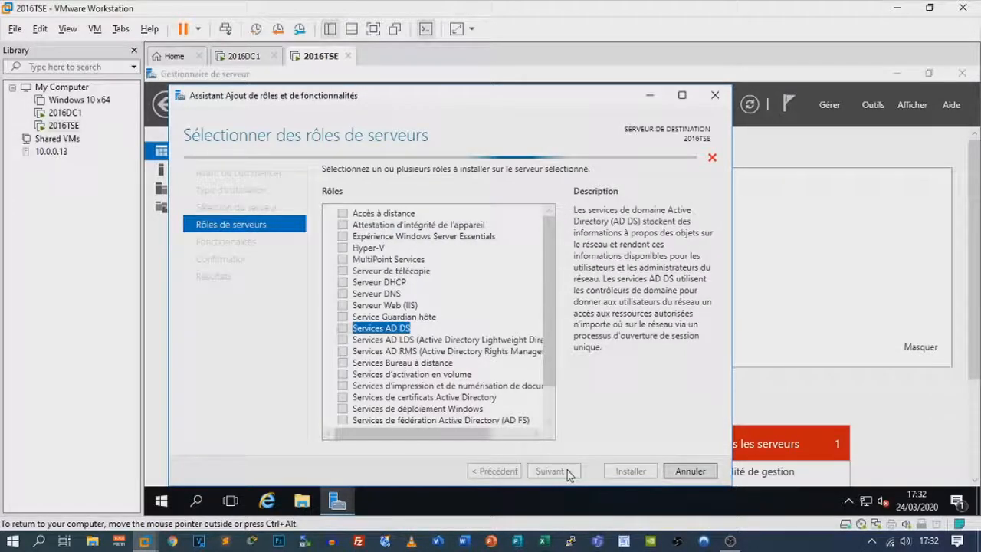
{"action": "left_click", "coordinate": [553, 471]}
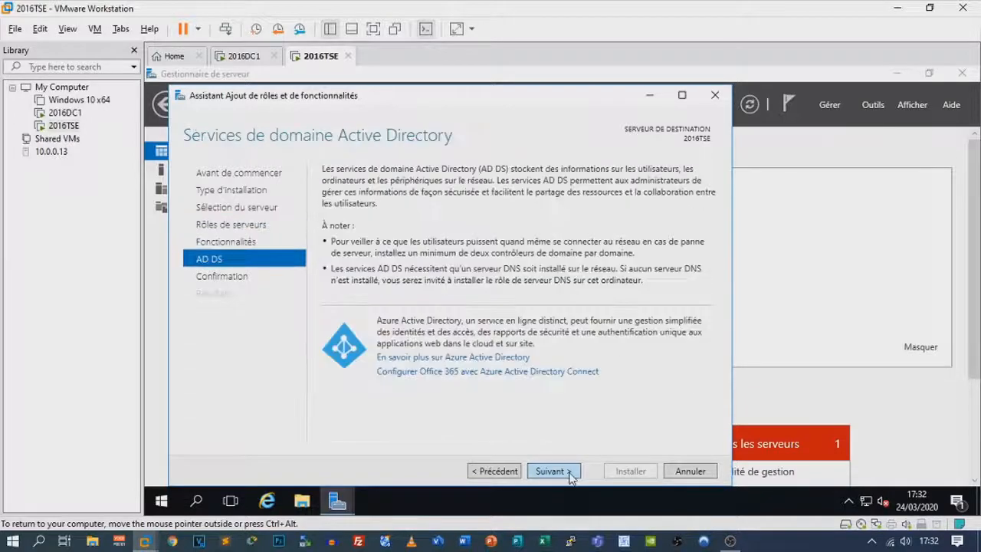
{"action": "left_click", "coordinate": [571, 475]}
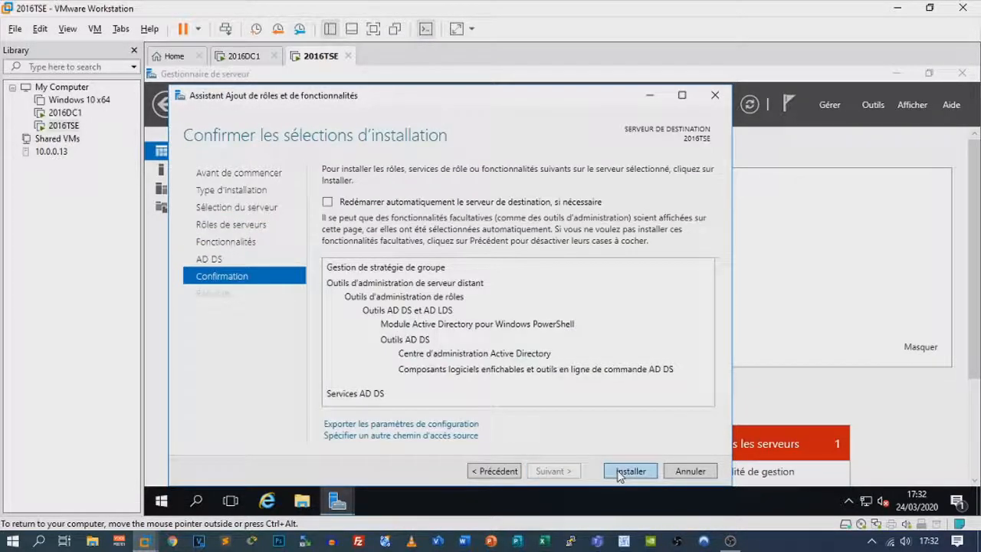
{"action": "left_click", "coordinate": [620, 473]}
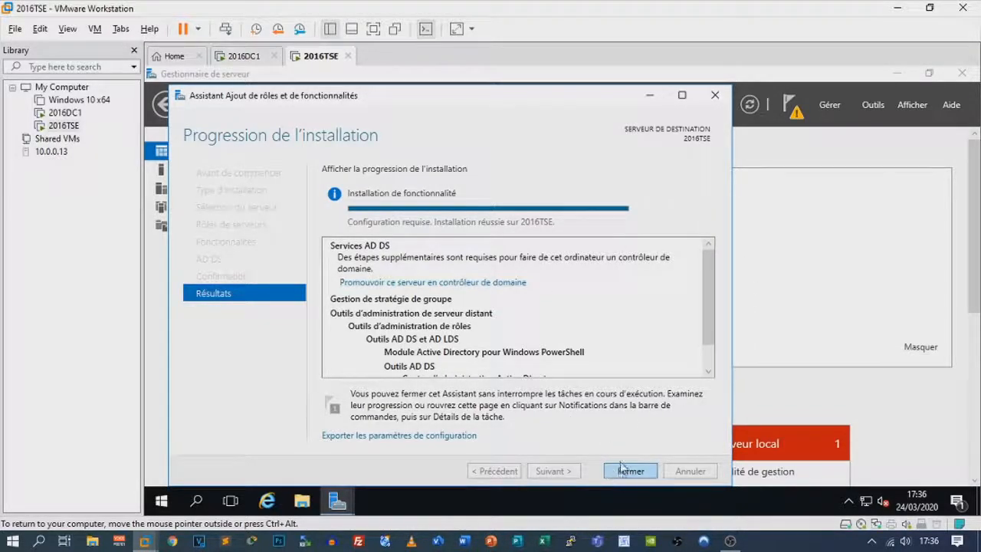
{"action": "left_click", "coordinate": [625, 469]}
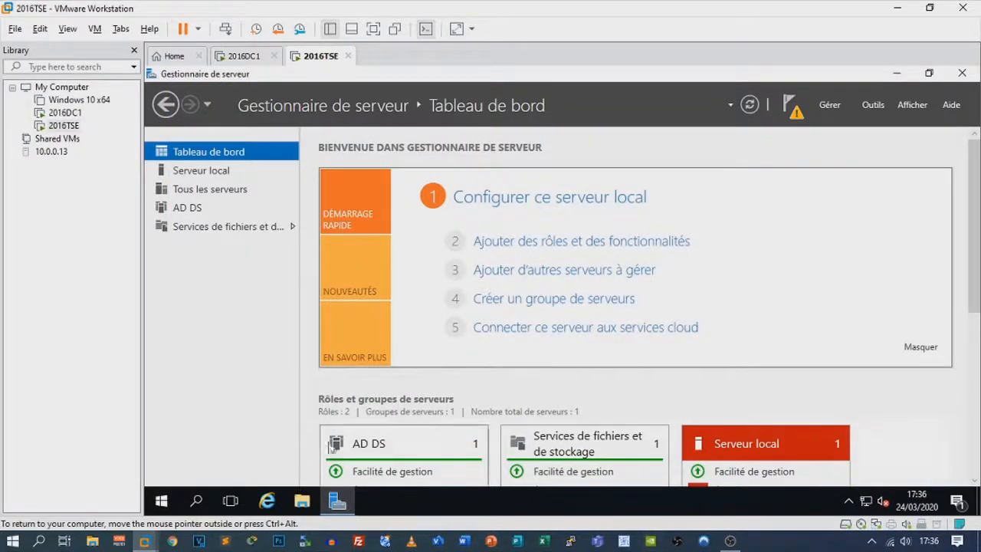
Open 2016TSE's computer name and domain change dialog from Ce PC's system properties
{"action": "left_click", "coordinate": [302, 501]}
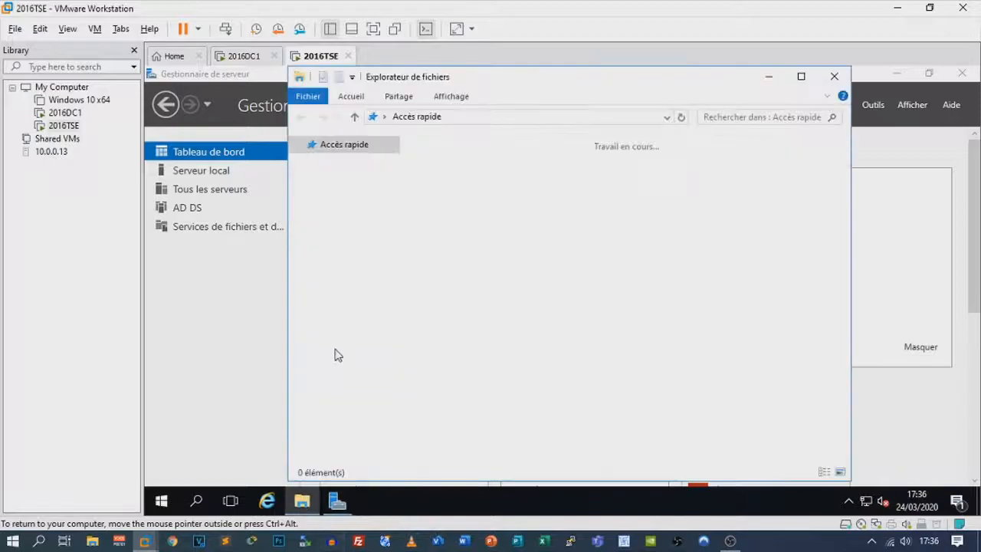
{"action": "left_click", "coordinate": [349, 244]}
{"action": "right_click", "coordinate": [347, 246]}
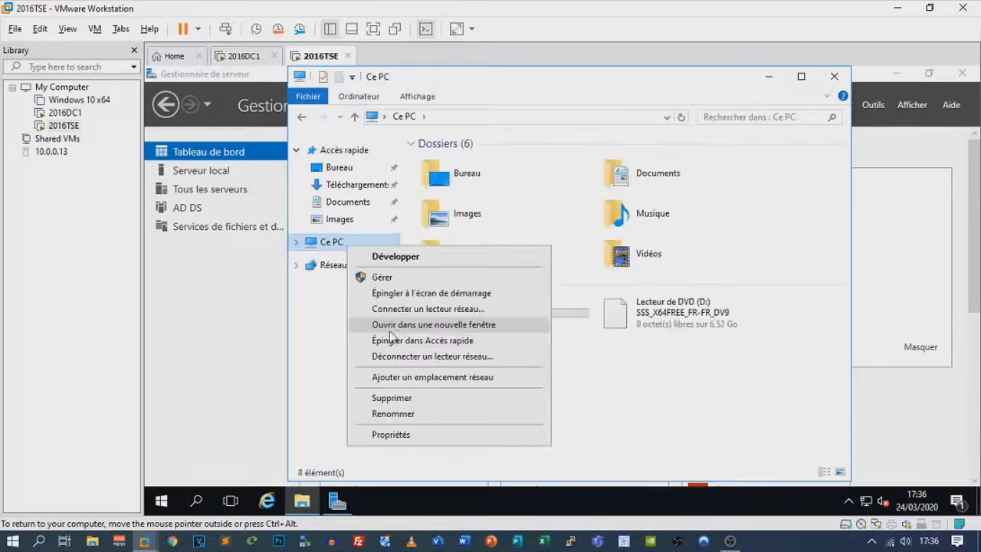
{"action": "left_click", "coordinate": [400, 436]}
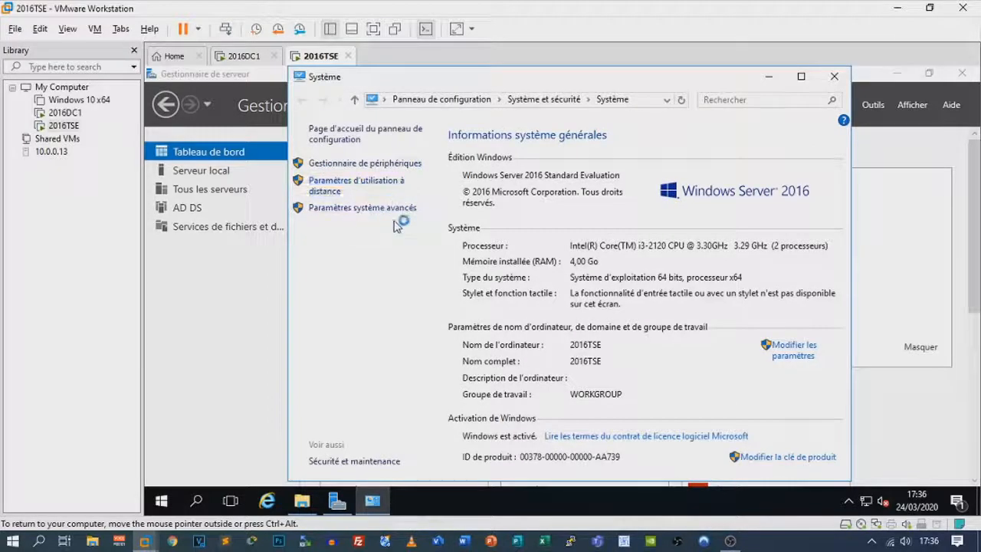
{"action": "left_click", "coordinate": [349, 207]}
{"action": "left_click", "coordinate": [320, 167]}
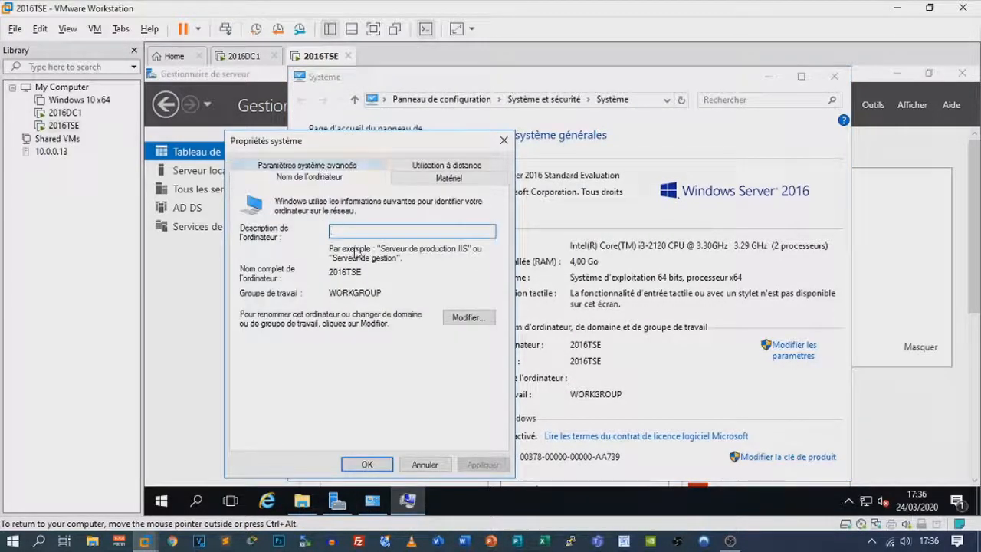
{"action": "left_click", "coordinate": [471, 317]}
Set domain membership to tutoriels.lab and authenticate as the domain Administrateur
{"action": "left_click", "coordinate": [288, 335]}
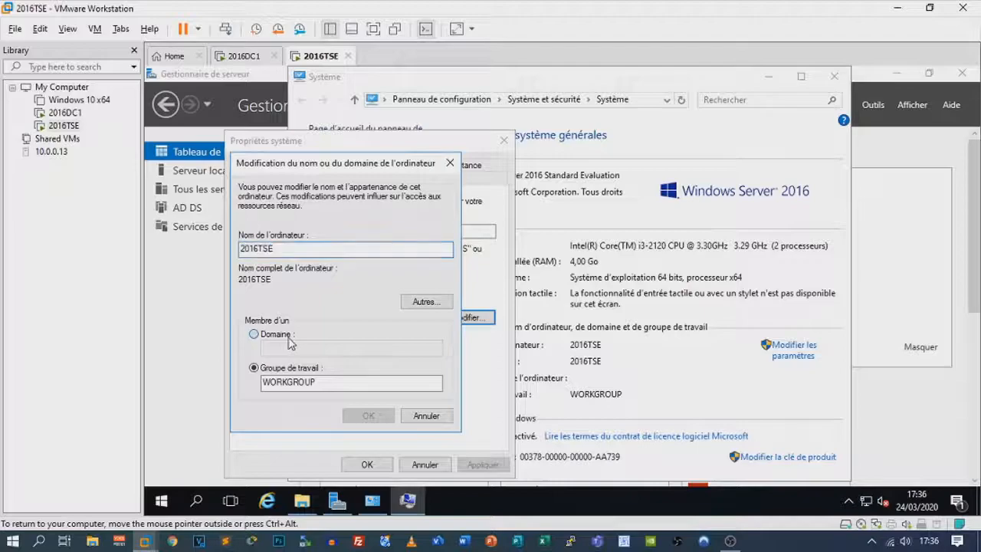
{"action": "type", "text": "l"}
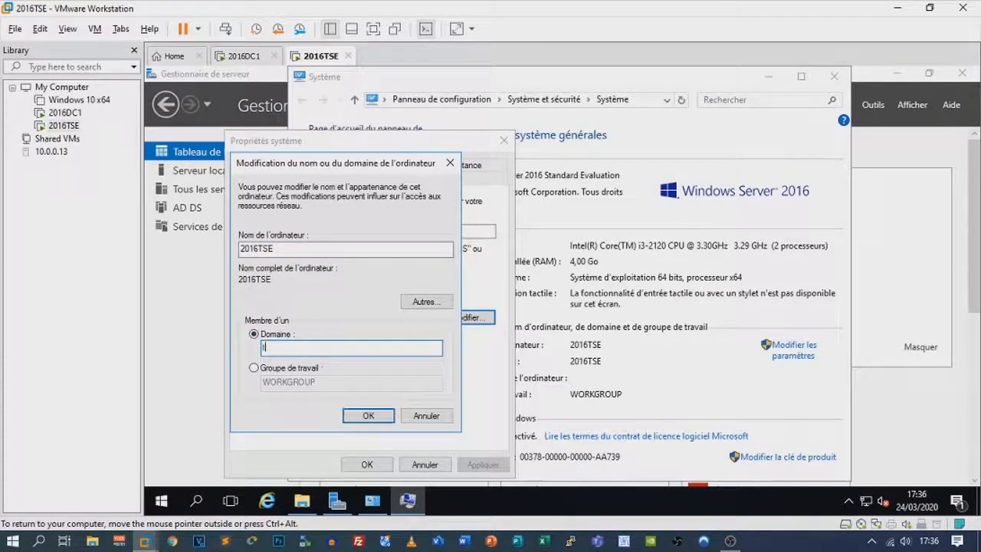
{"action": "type", "text": "utoriels.lab"}
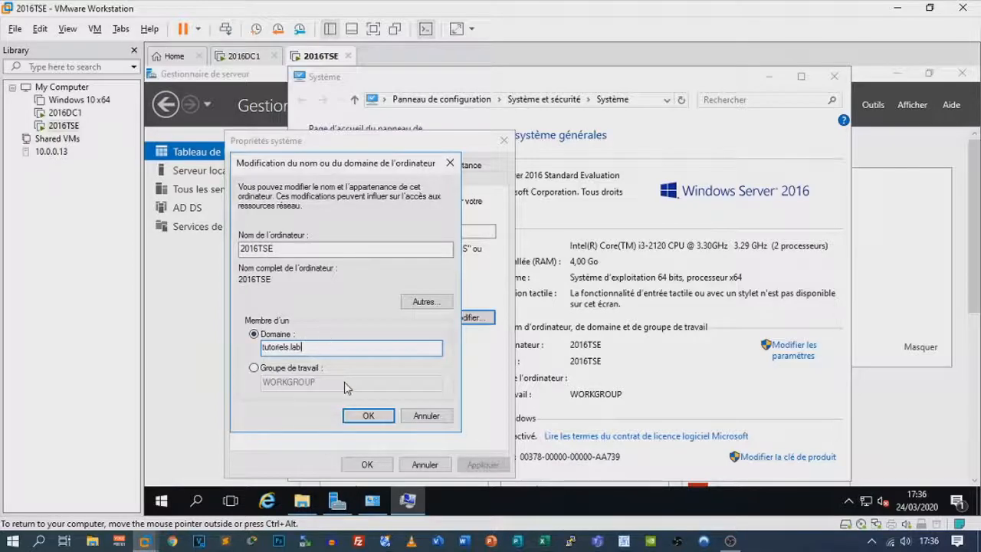
{"action": "left_click", "coordinate": [368, 414]}
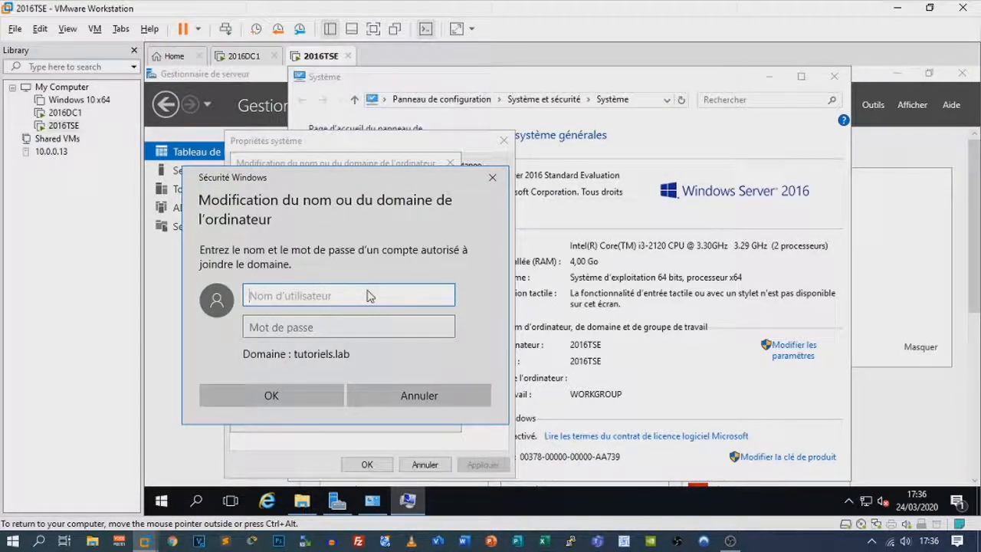
{"action": "type", "text": "AA"}
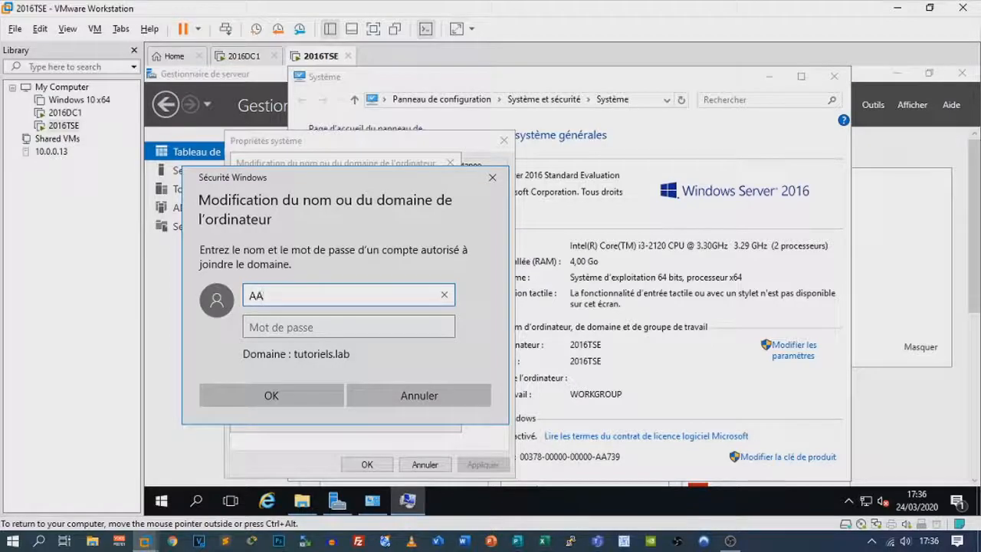
{"action": "type", "text": "ministrqteur"}
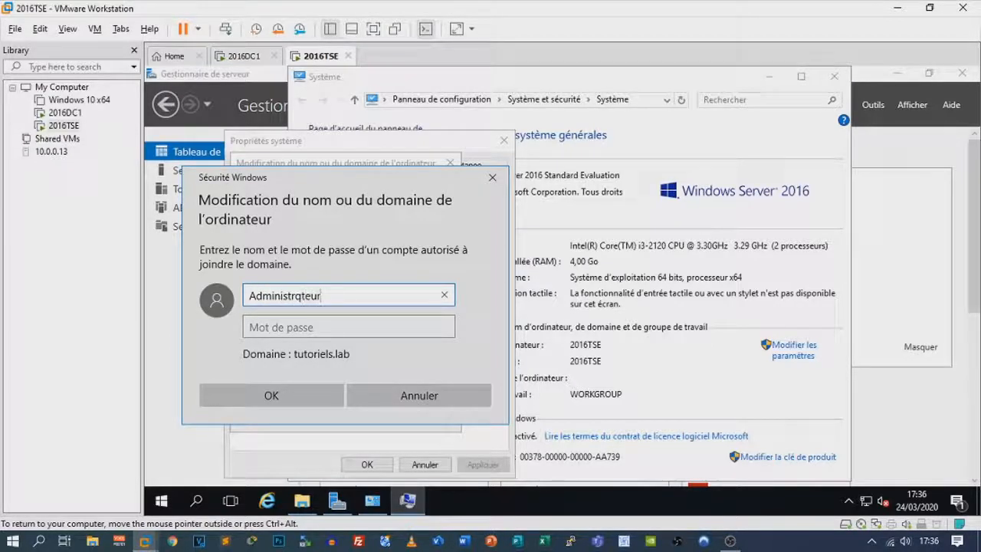
{"action": "key", "text": "BackSpace"}
{"action": "type", "text": "a"}
{"action": "key", "text": "Tab"}
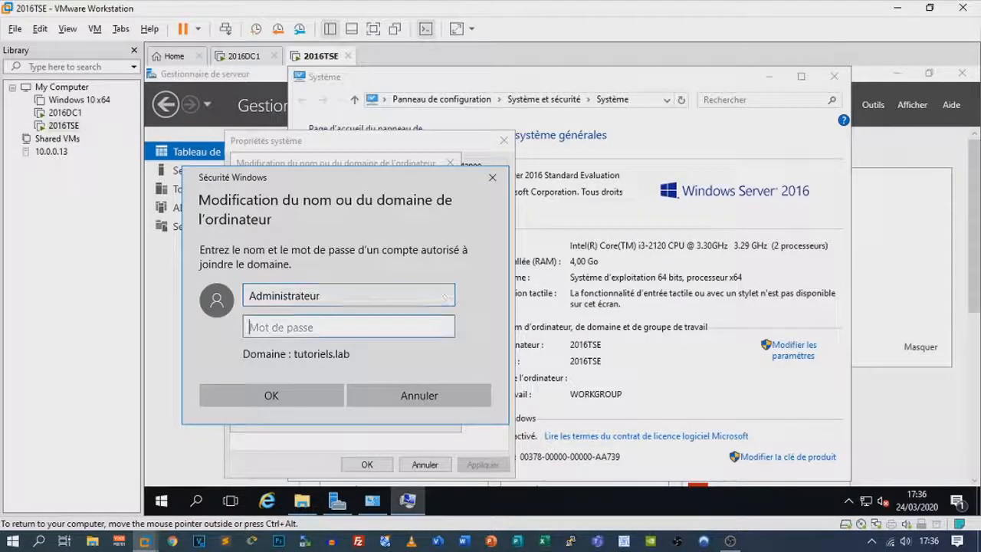
{"action": "type", "text": "P"}
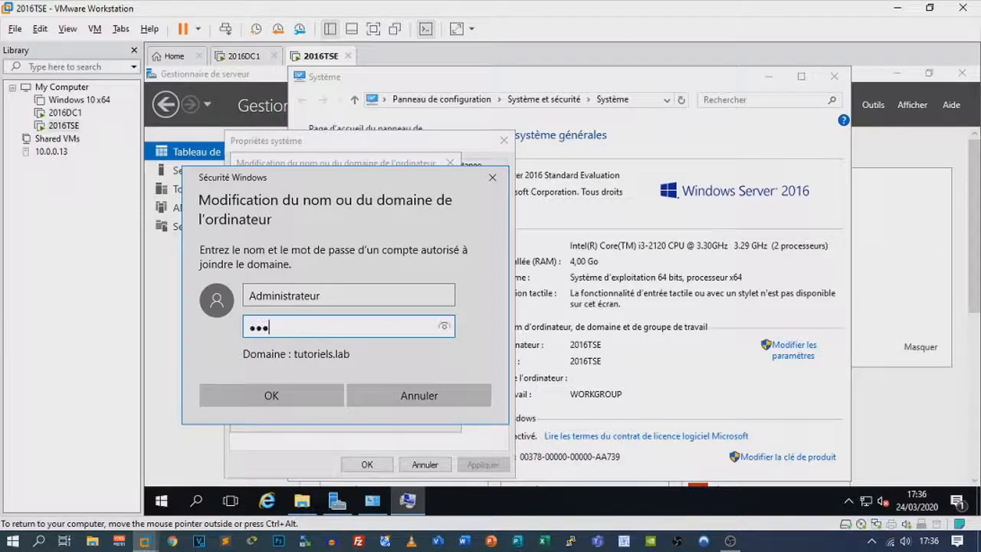
{"action": "key", "text": "Return"}
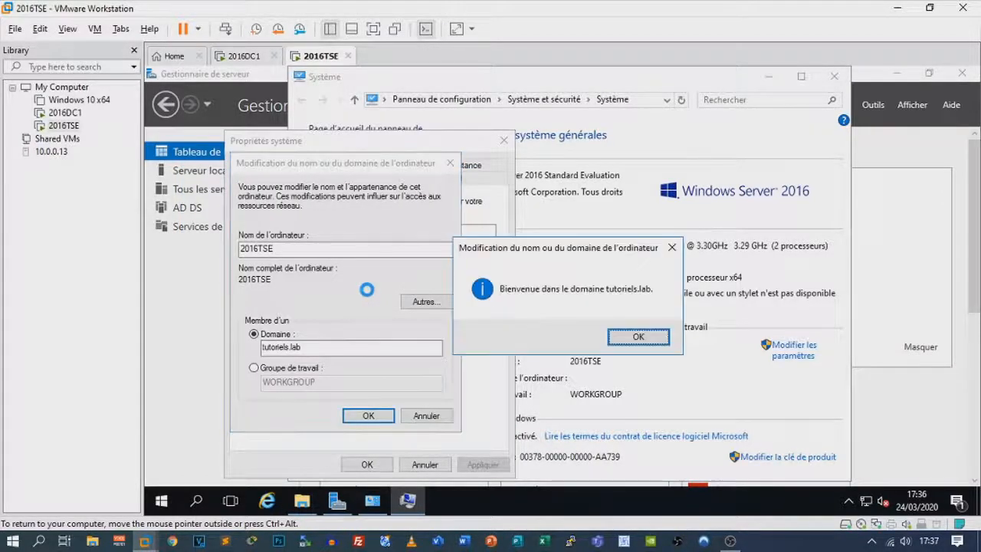
Acknowledge the welcome and restart notices and restart the server now
{"action": "key", "text": "Return"}
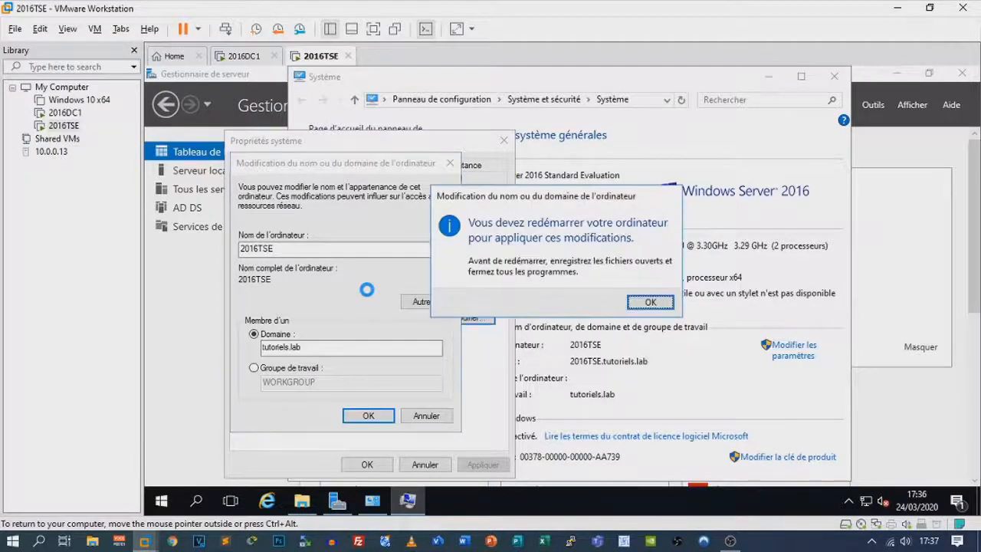
{"action": "key", "text": "Return"}
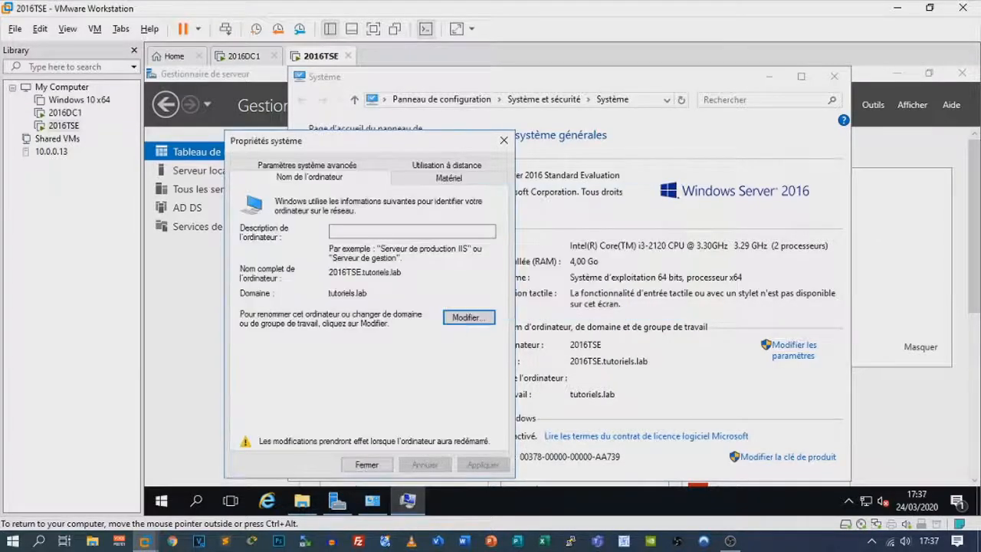
{"action": "left_click", "coordinate": [376, 466]}
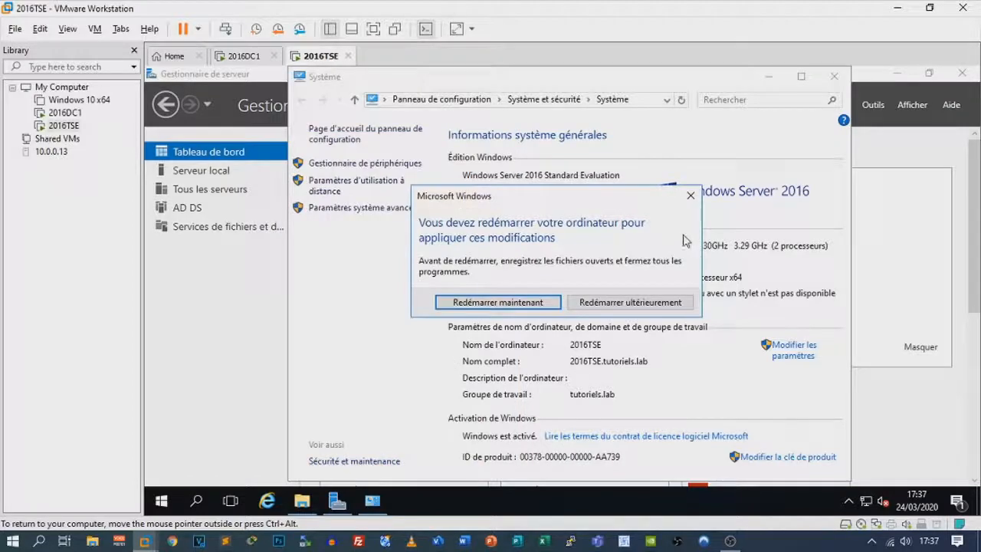
{"action": "left_click", "coordinate": [550, 304]}
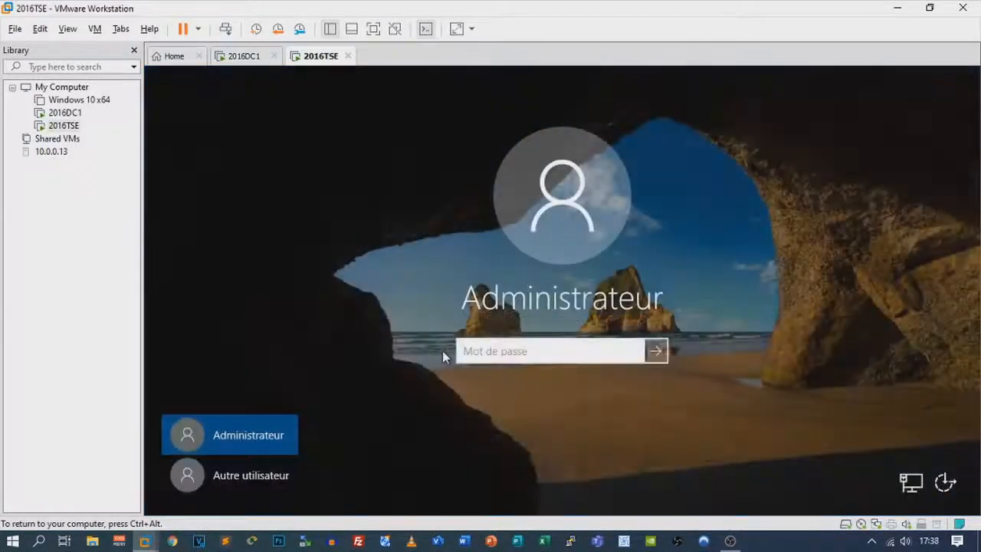
Enter the Administrateur password at the logon screen to sign back in
{"action": "type", "text": "••••••••••"}
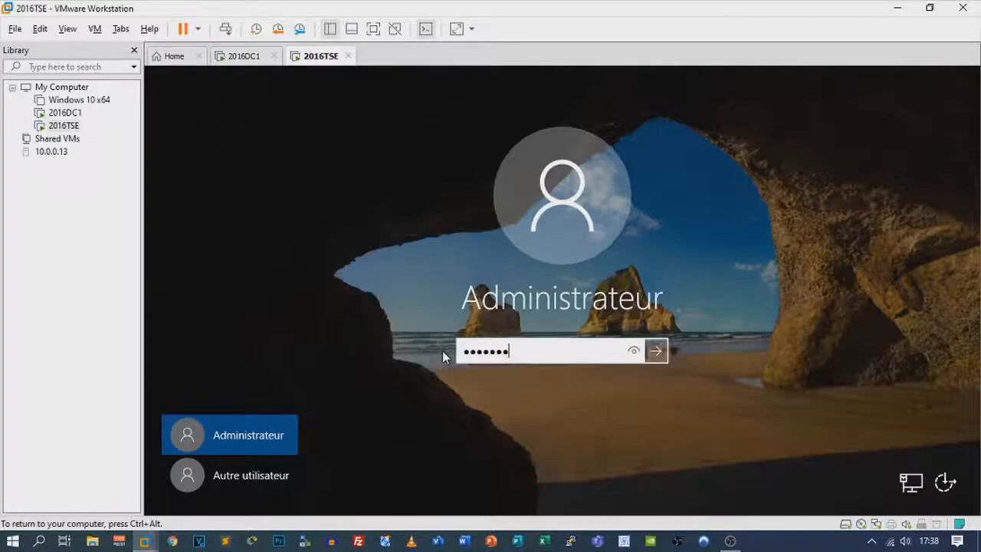
{"action": "key", "text": "Return"}
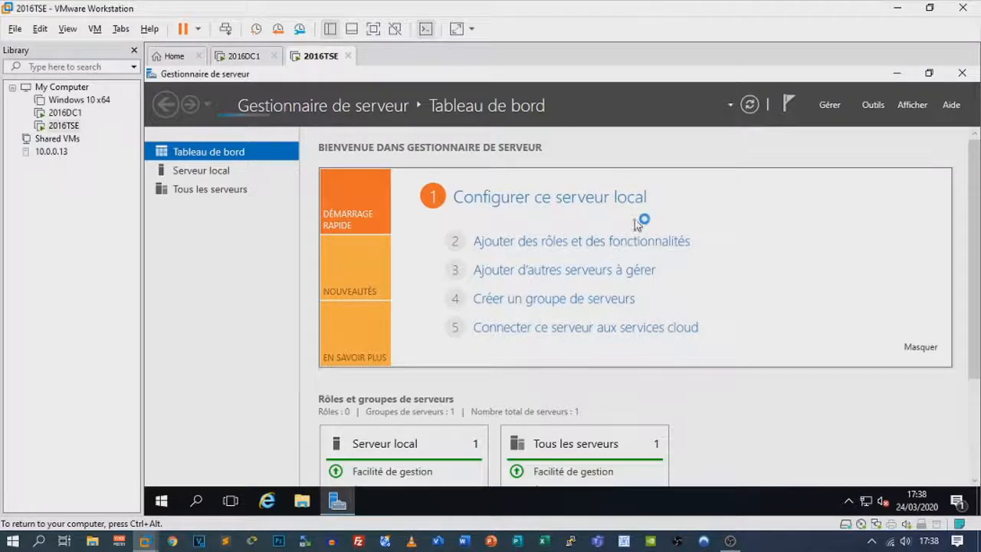
Launch Local Security Policy from the Server Manager Outils menu
{"action": "left_click", "coordinate": [876, 106]}
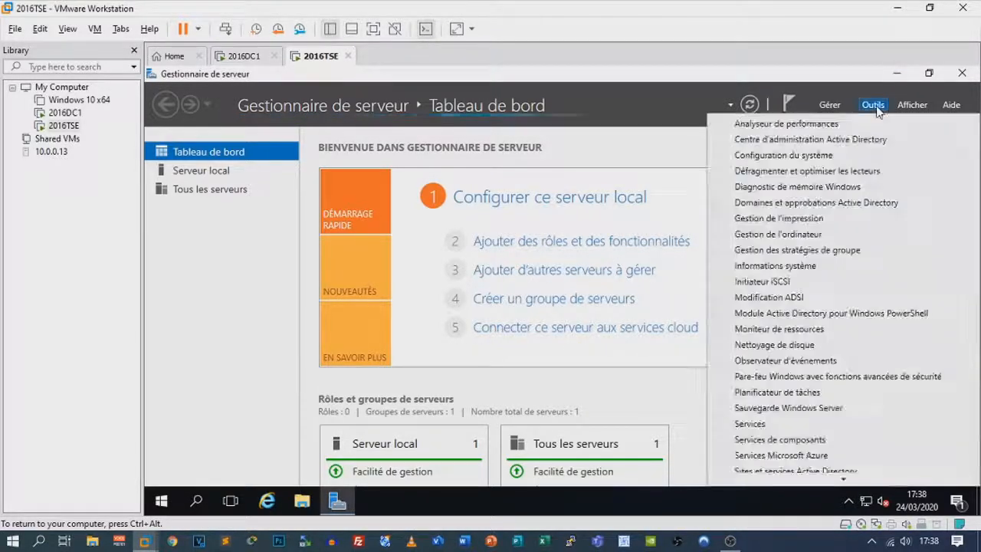
{"action": "left_click", "coordinate": [877, 107]}
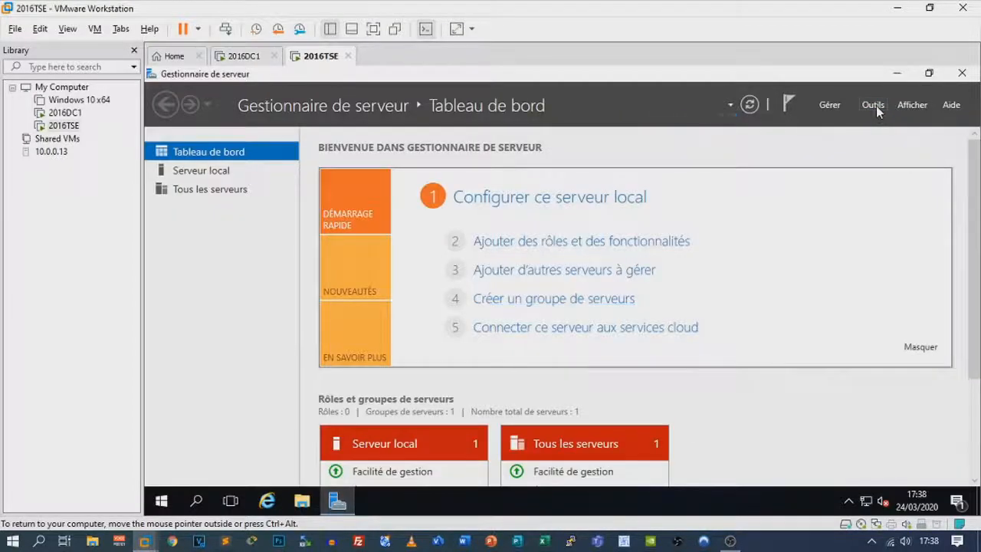
{"action": "left_click", "coordinate": [863, 102]}
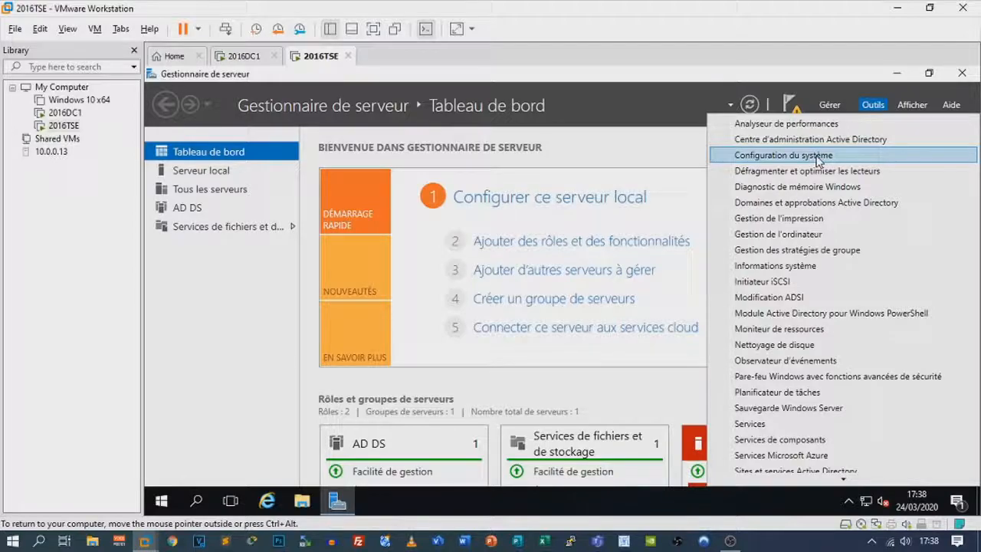
{"action": "scroll", "coordinate": [842, 380], "scroll_direction": "down", "scroll_amount": 2}
{"action": "scroll", "coordinate": [870, 391], "scroll_direction": "down", "scroll_amount": 1}
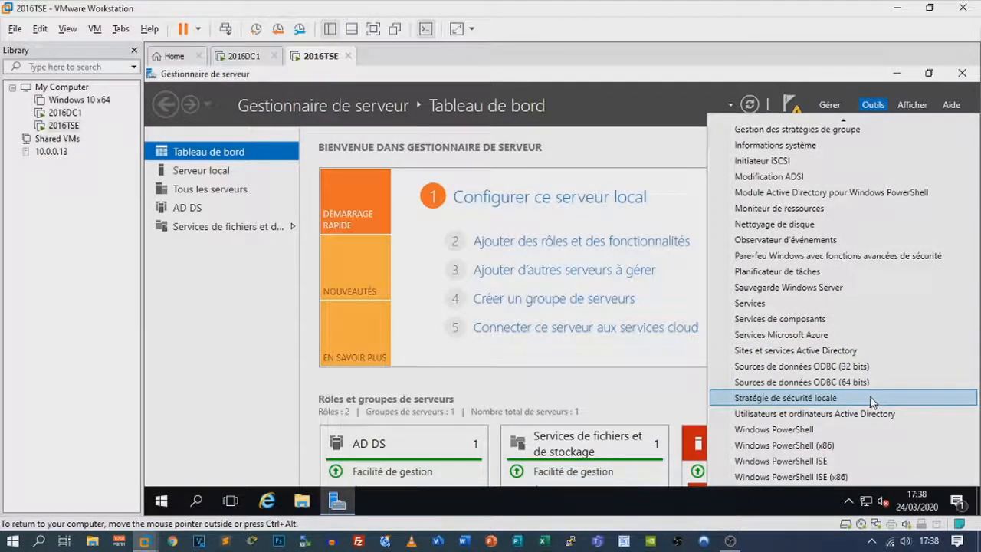
{"action": "left_click", "coordinate": [871, 399]}
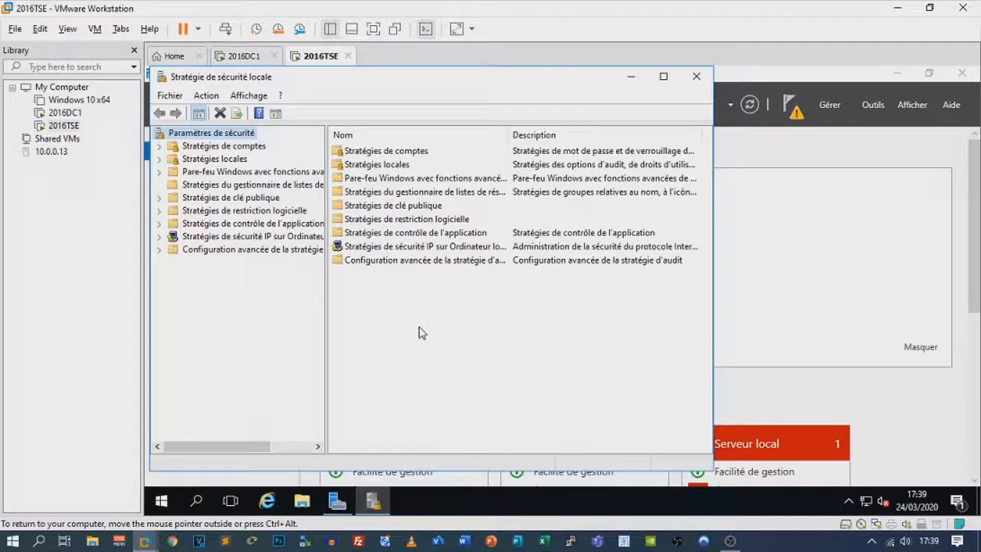
Open the Remote Desktop Services logon right under Attribution des droits utilisateur
{"action": "left_click", "coordinate": [159, 159]}
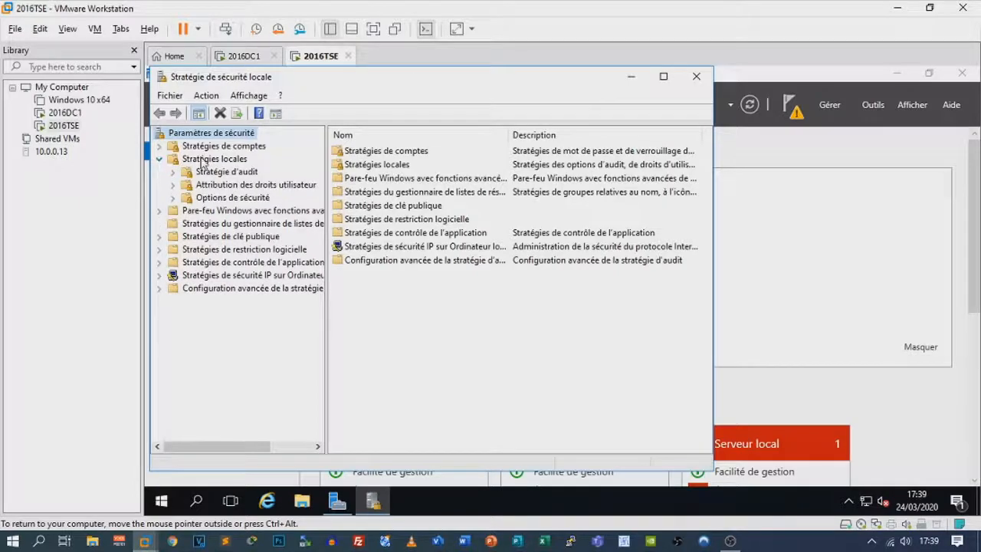
{"action": "left_click", "coordinate": [232, 186]}
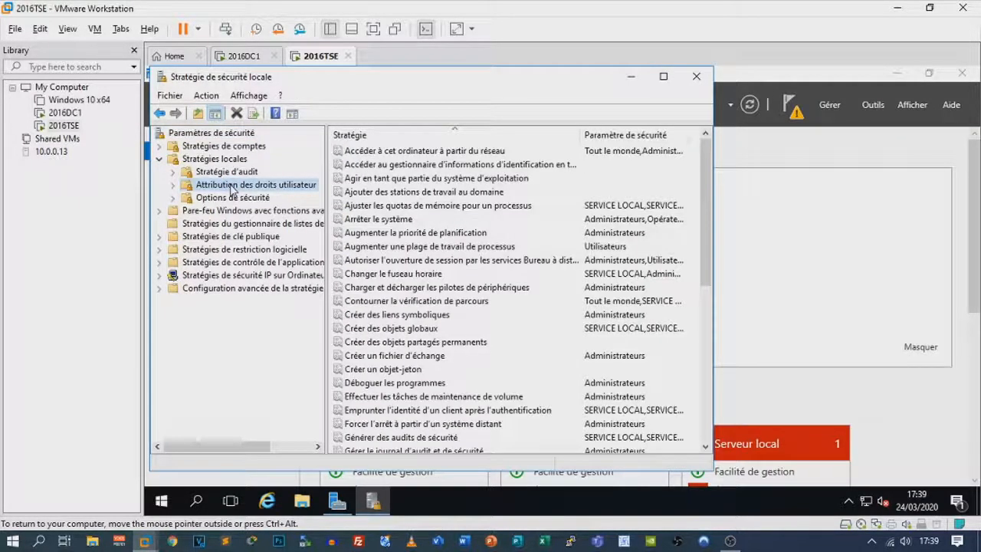
{"action": "left_click", "coordinate": [468, 261]}
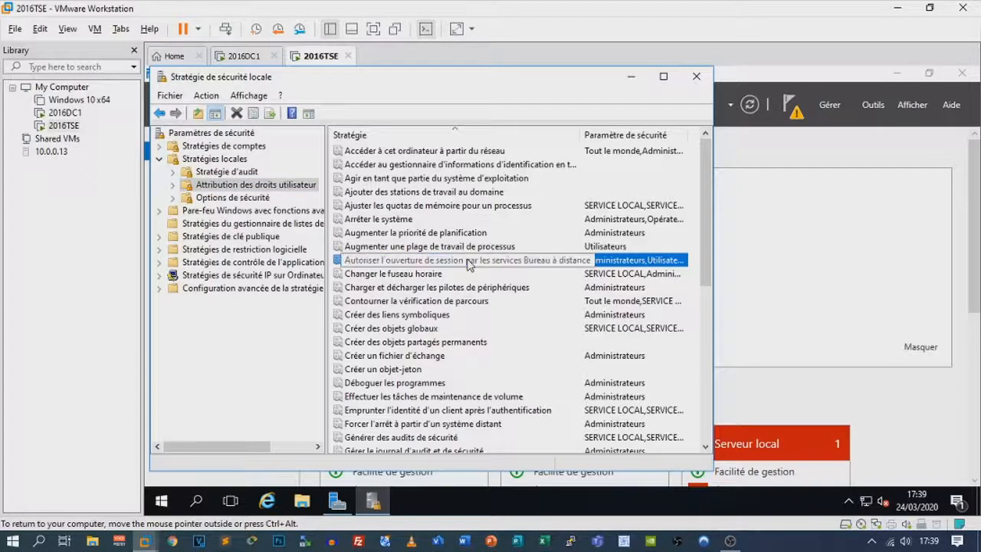
{"action": "double_click", "coordinate": [470, 262]}
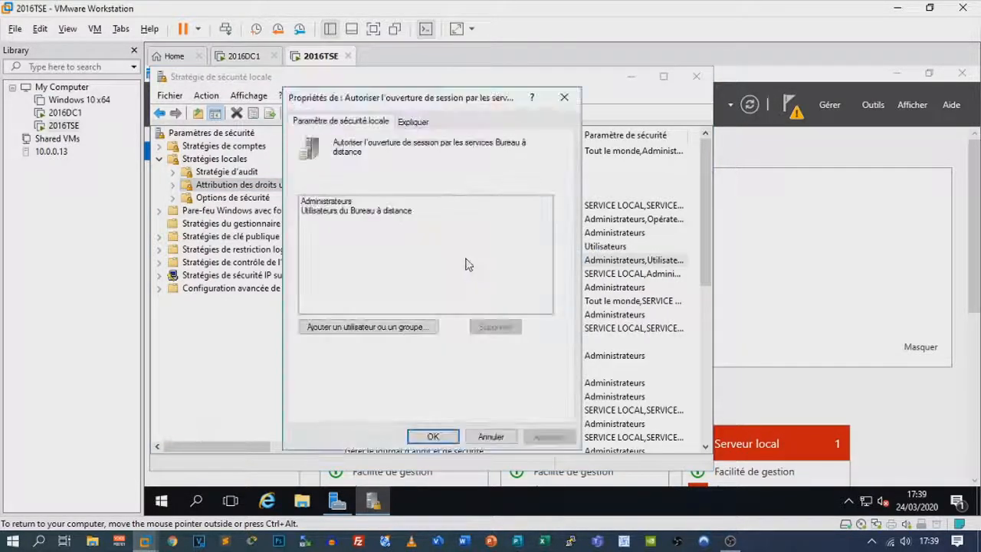
Add the Tse group to that right using domain administrator credentials, then apply and close
{"action": "left_click", "coordinate": [369, 326]}
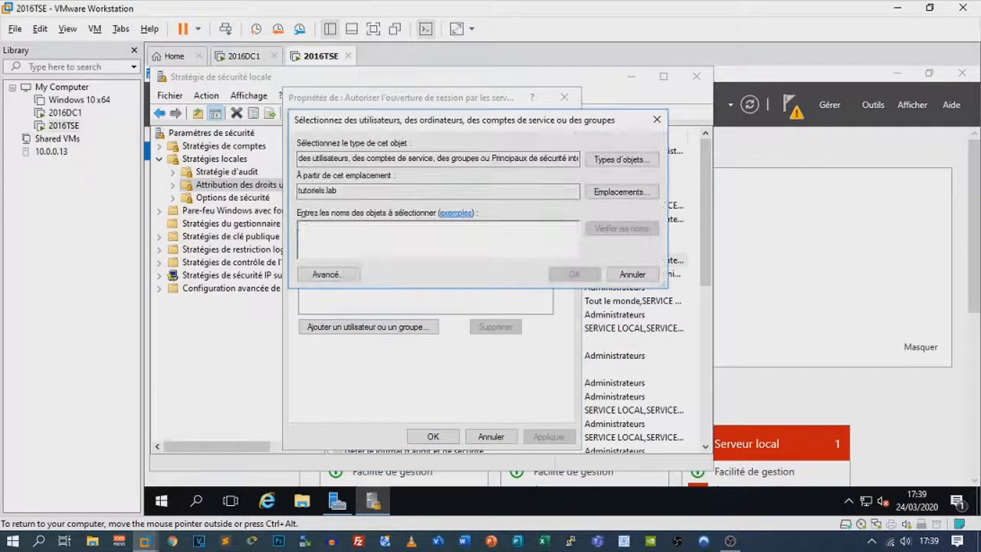
{"action": "type", "text": "Tse"}
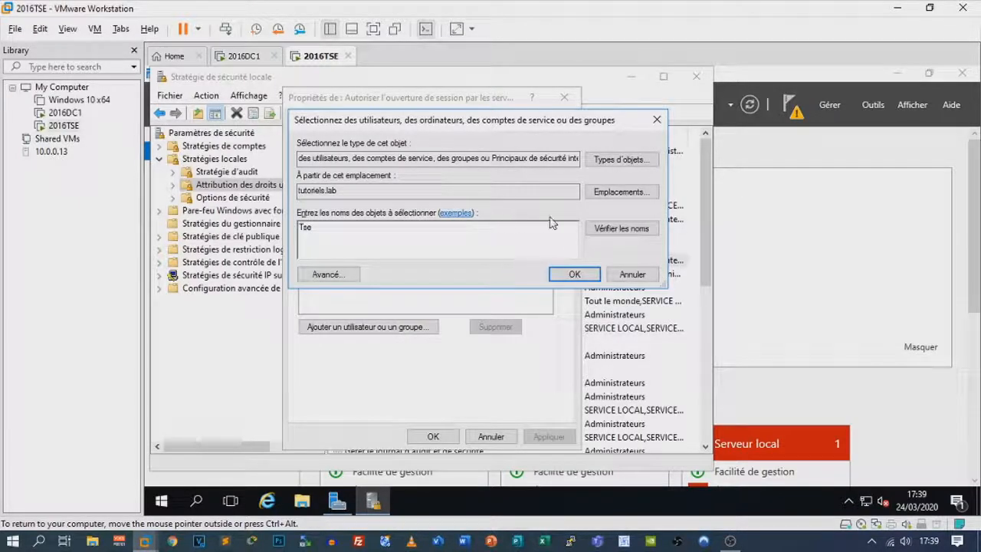
{"action": "left_click", "coordinate": [605, 228]}
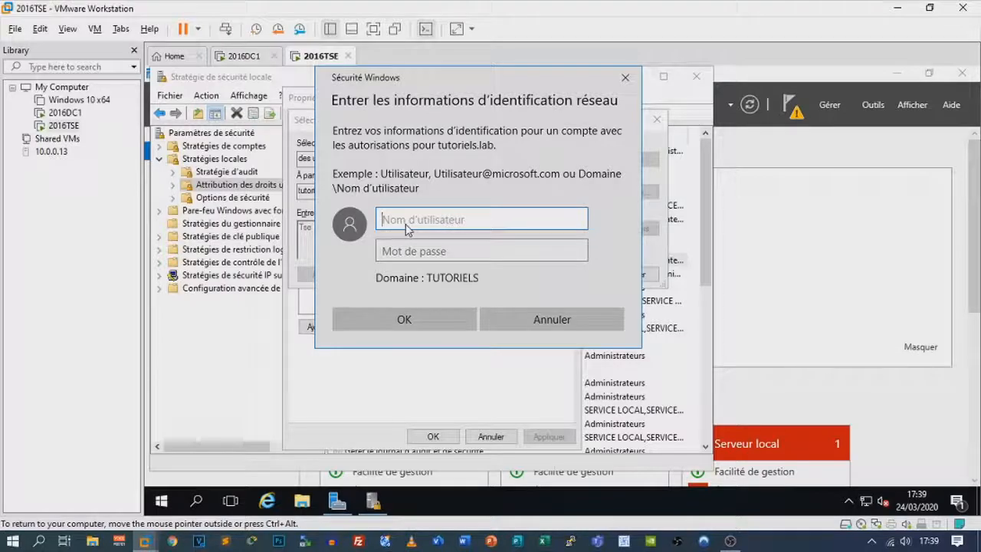
{"action": "type", "text": "tuturiels.l"}
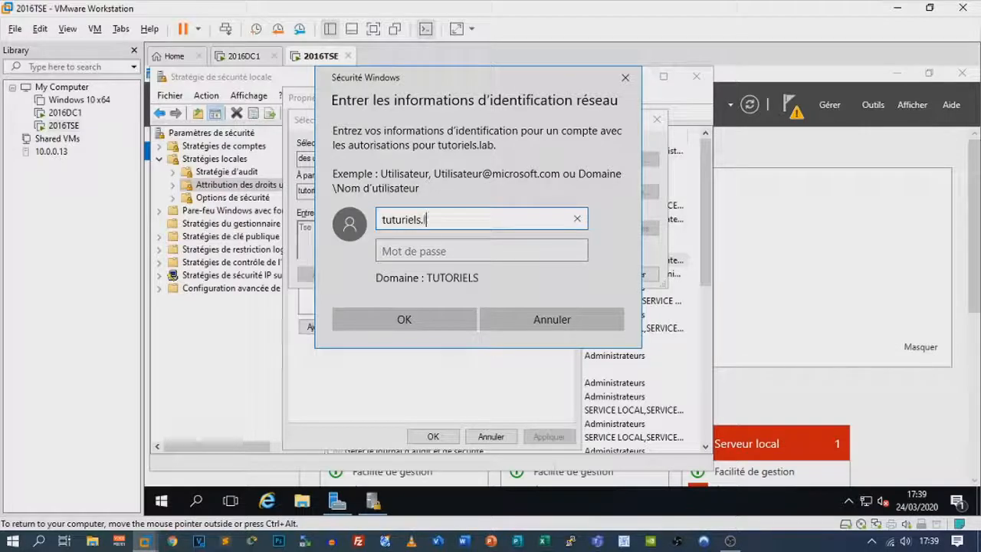
{"action": "type", "text": "ab\\Administrateur"}
{"action": "key", "text": "Tab"}
{"action": "type", "text": "••••"}
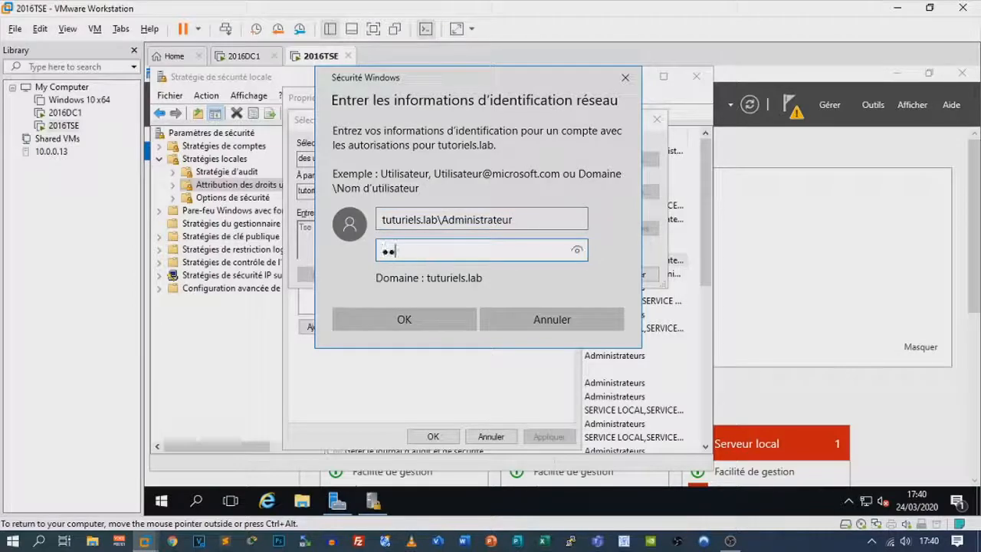
{"action": "type", "text": "••••"}
{"action": "key", "text": "Return"}
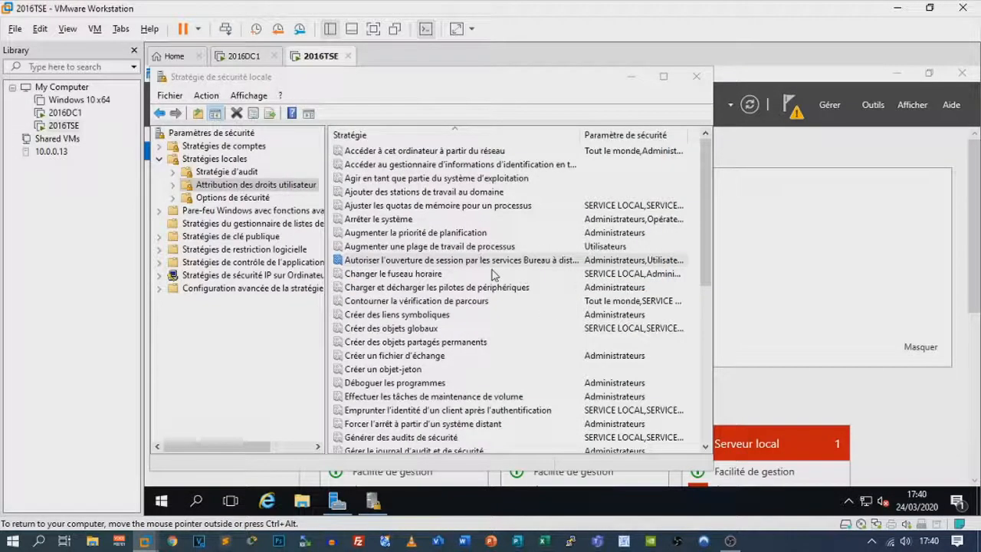
{"action": "left_click", "coordinate": [380, 505]}
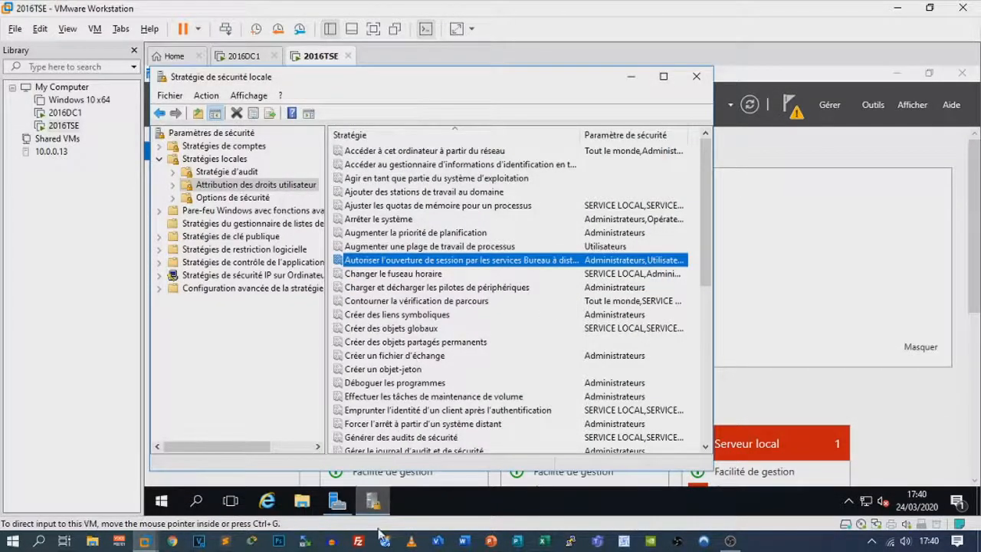
{"action": "mouse_move", "coordinate": [381, 512]}
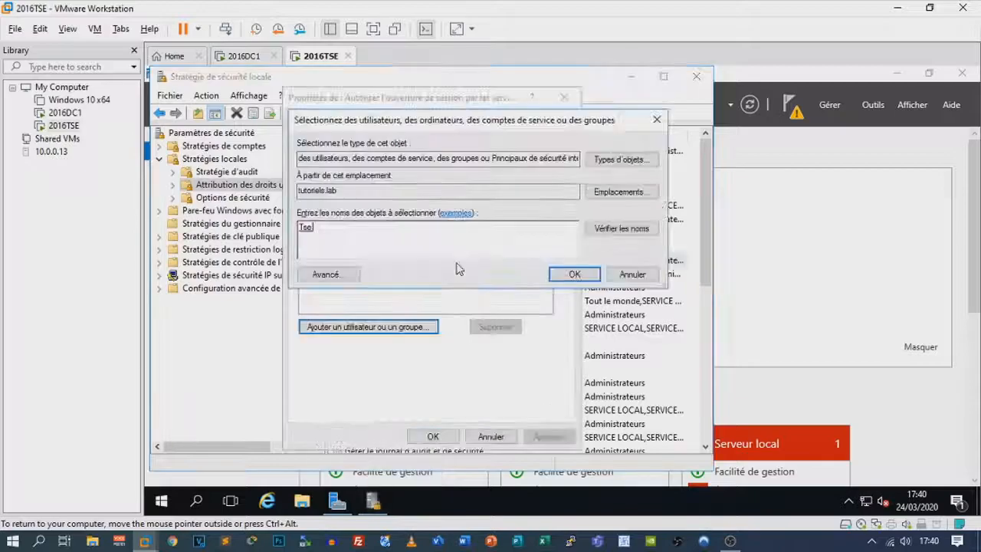
{"action": "left_click", "coordinate": [573, 273]}
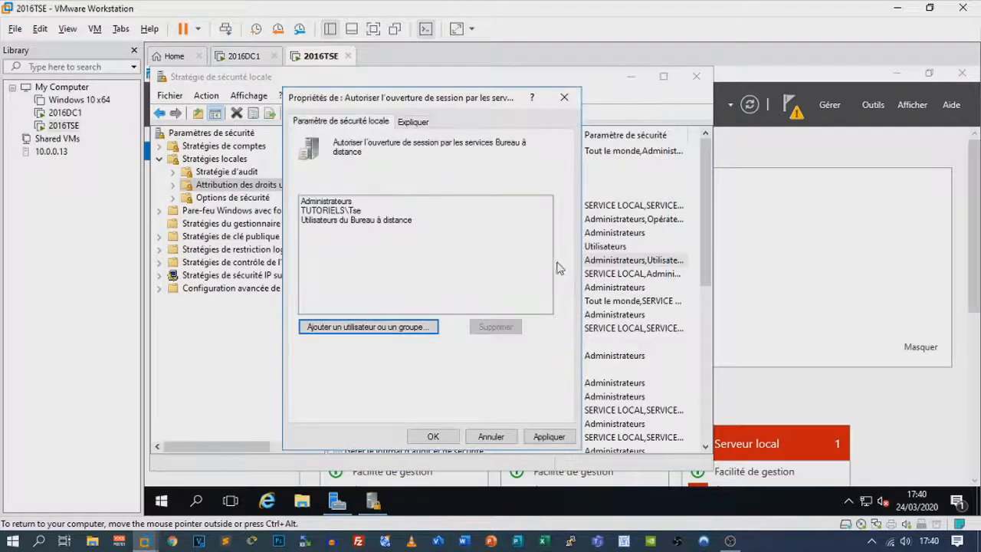
{"action": "left_click", "coordinate": [549, 436]}
{"action": "left_click", "coordinate": [429, 436]}
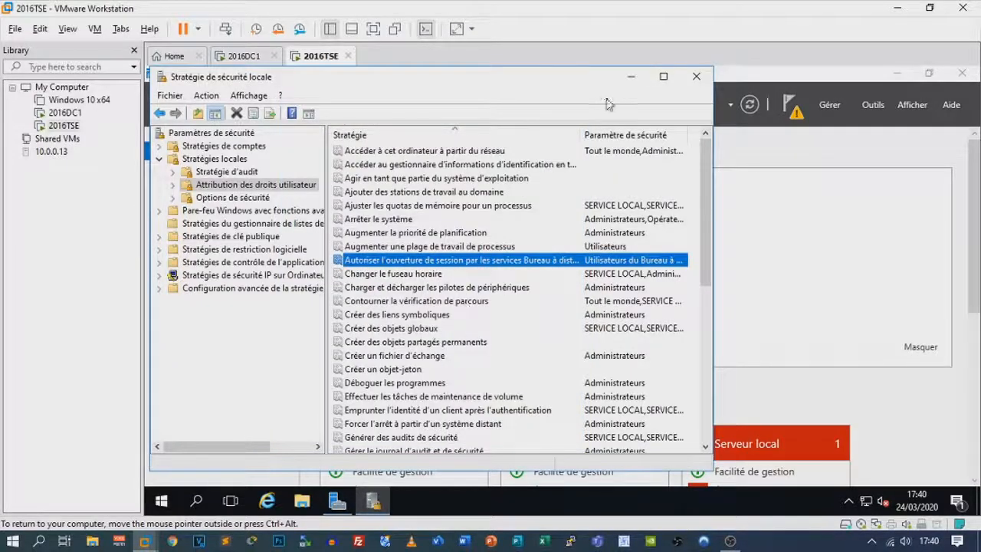
Close Local Security Policy and launch the Add Roles and Features wizard
{"action": "left_click", "coordinate": [696, 76]}
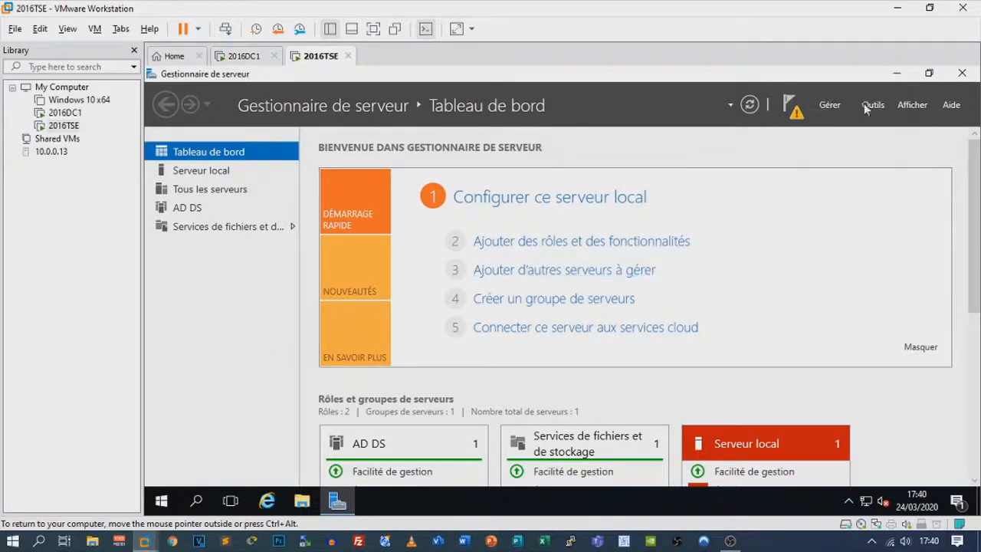
{"action": "left_click", "coordinate": [830, 104]}
{"action": "left_click", "coordinate": [824, 124]}
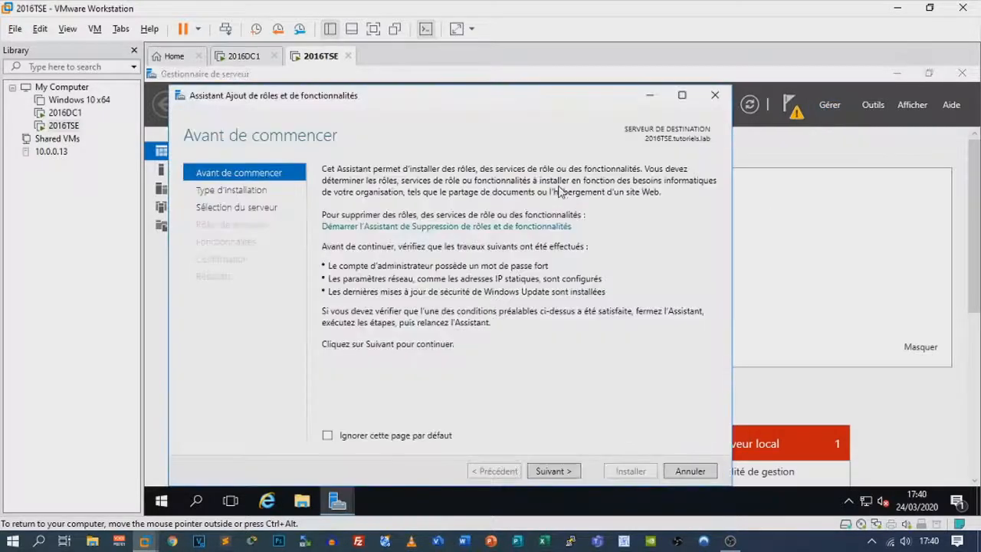
{"action": "left_click", "coordinate": [550, 473]}
Choose Remote Desktop Services installation, dismiss the domain-user error, and close the wizard
{"action": "left_click", "coordinate": [420, 238]}
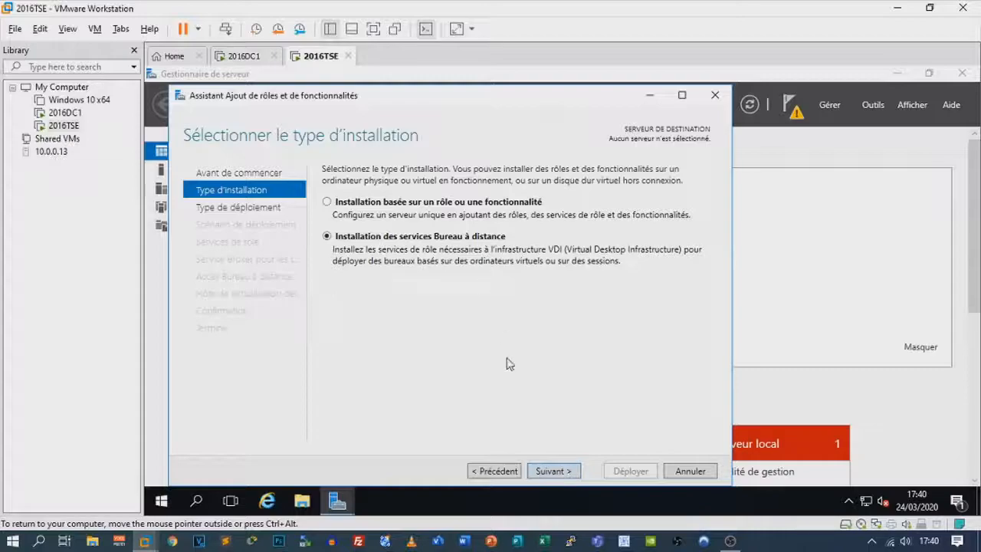
{"action": "left_click", "coordinate": [557, 471]}
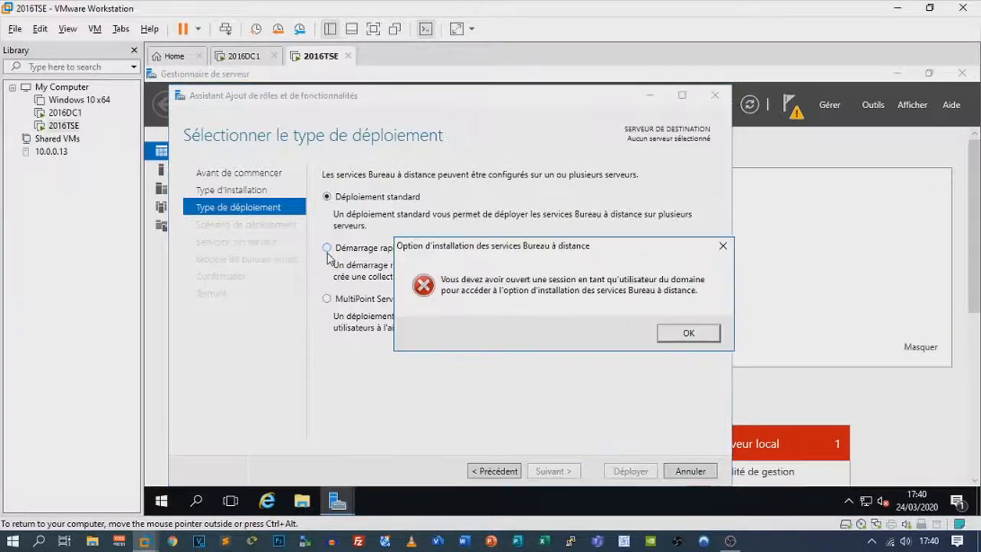
{"action": "left_click", "coordinate": [684, 334]}
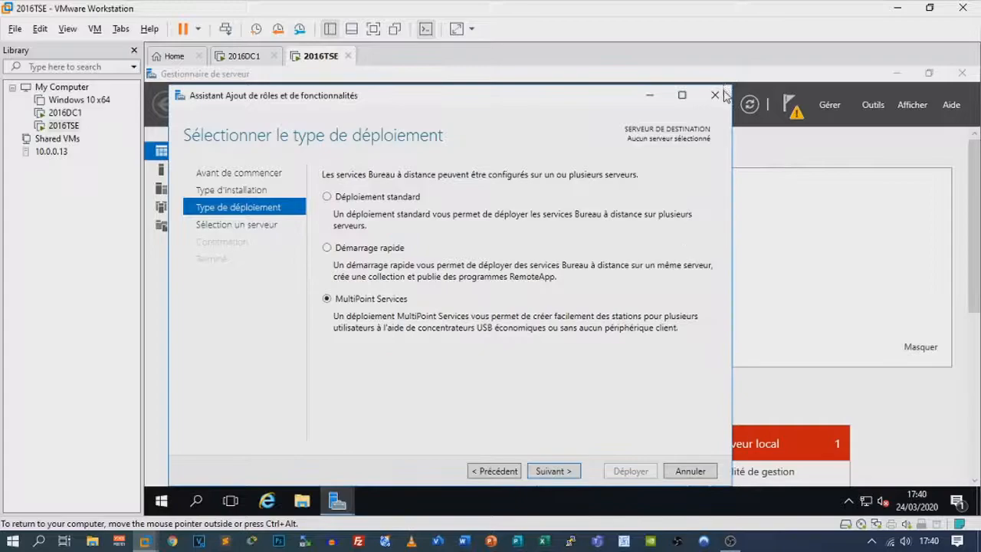
{"action": "left_click", "coordinate": [716, 95]}
Sign out of the current session on 2016TSE from the Start menu account options
{"action": "left_click", "coordinate": [162, 503]}
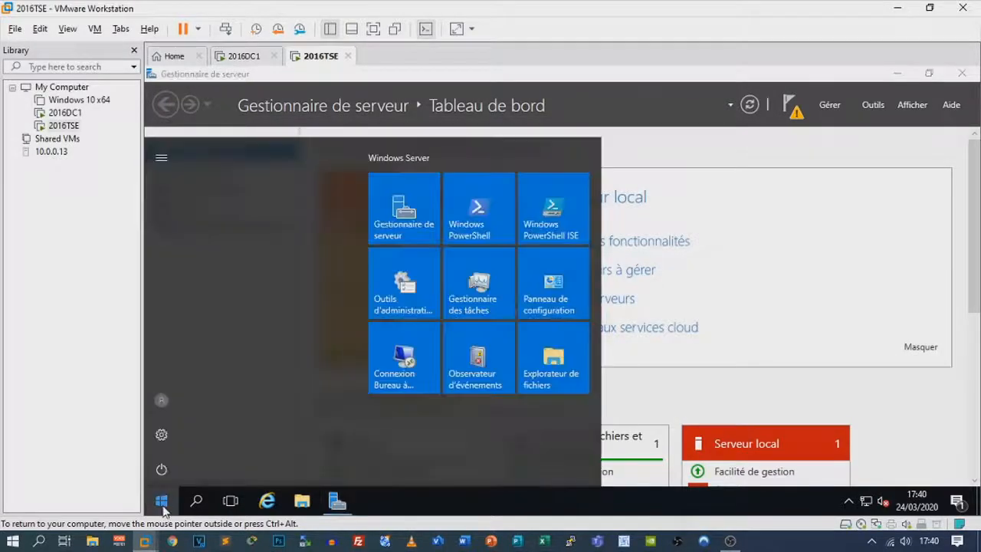
{"action": "left_click", "coordinate": [161, 400]}
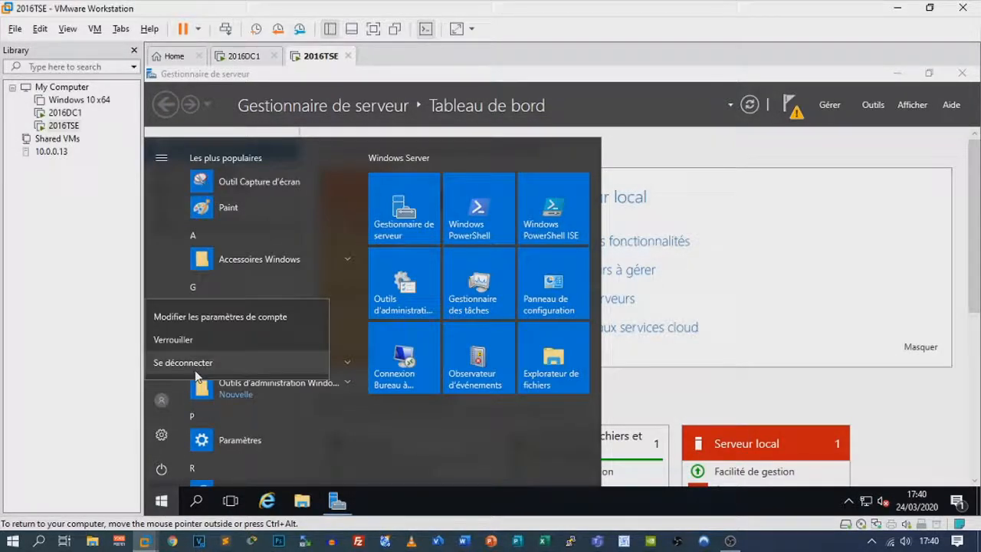
{"action": "left_click", "coordinate": [192, 364]}
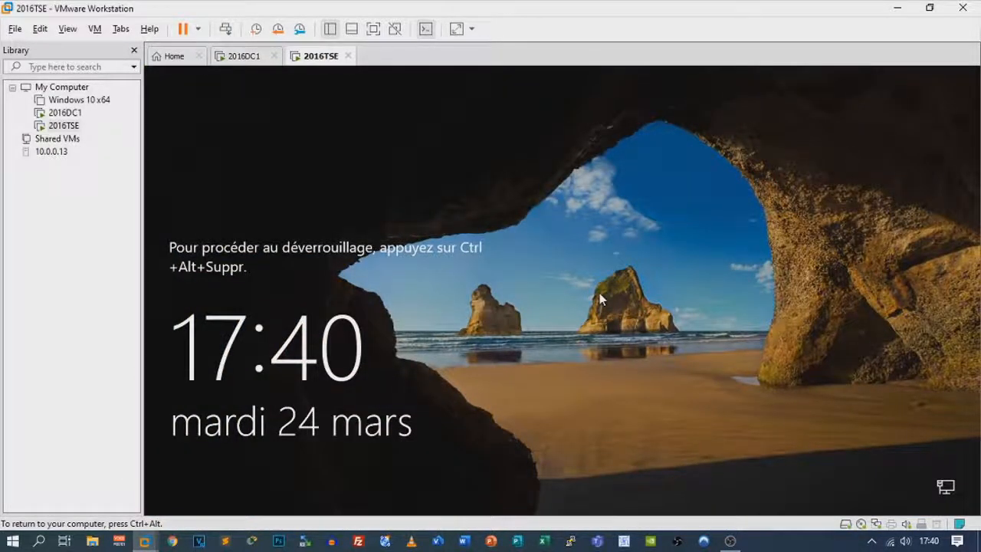
Sign back in as the tutoriels.lab domain Administrateur with the account password
{"action": "key", "text": "ctrl+alt+Delete"}
{"action": "type", "text": "tutiu"}
{"action": "key", "text": "BackSpace"}
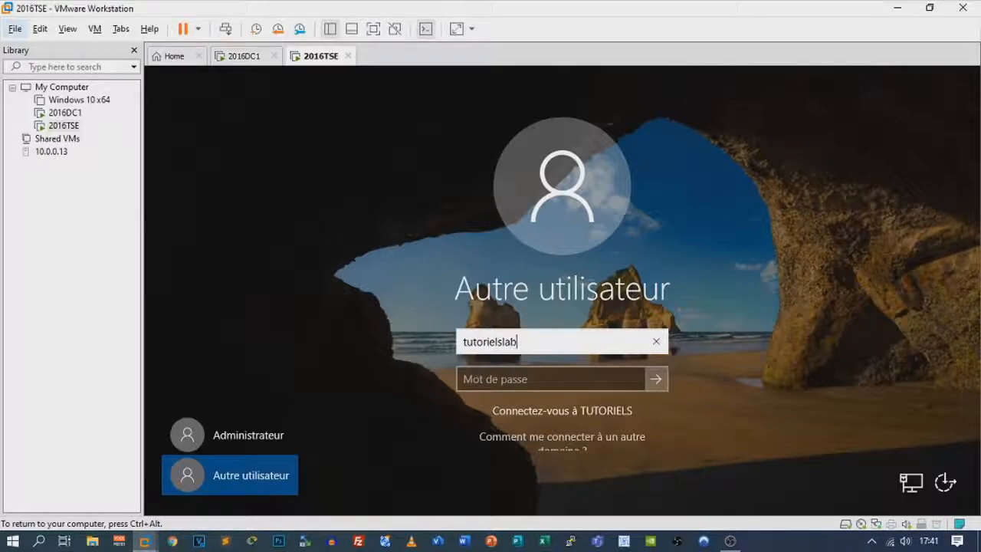
{"action": "type", "text": ".lab\\Admini"}
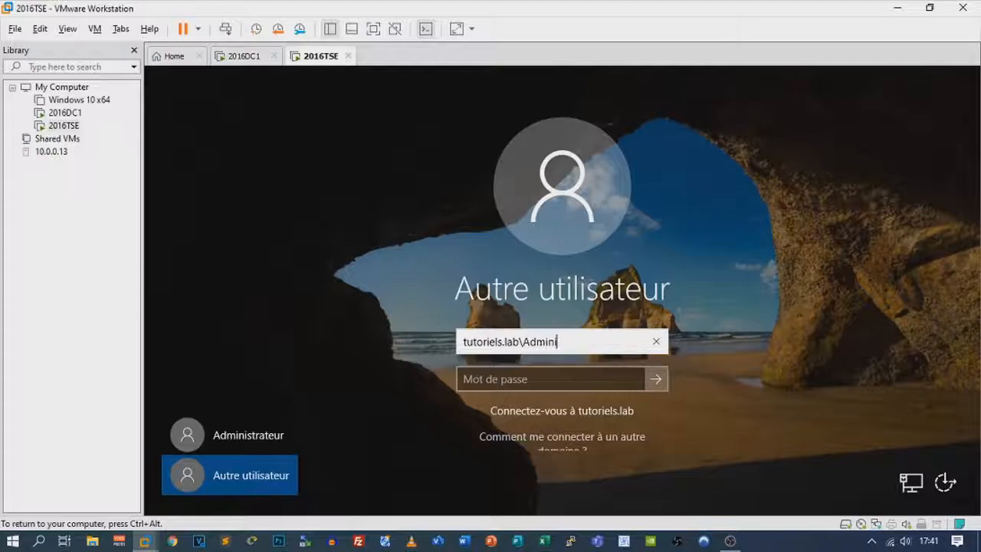
{"action": "type", "text": "strateur"}
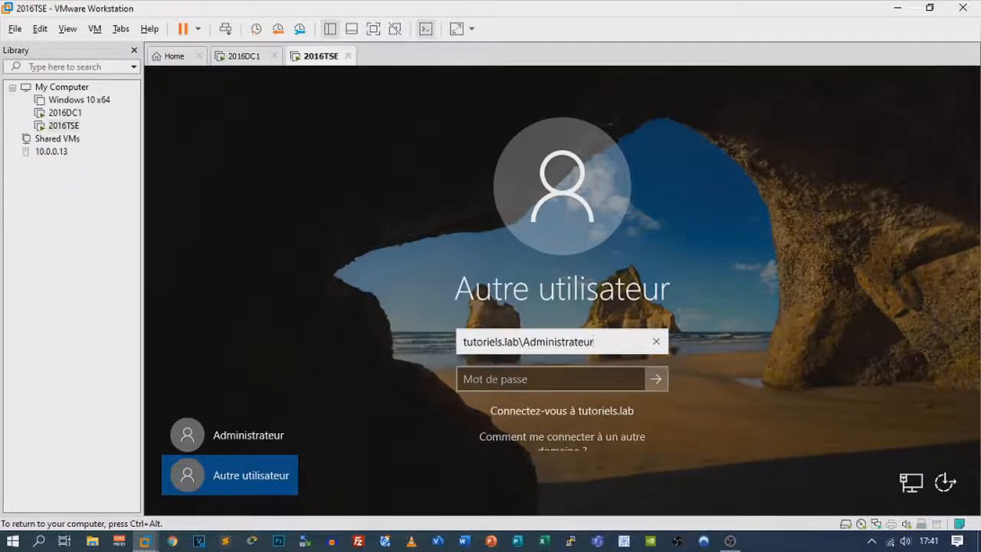
{"action": "key", "text": "Tab"}
{"action": "type", "text": "******"}
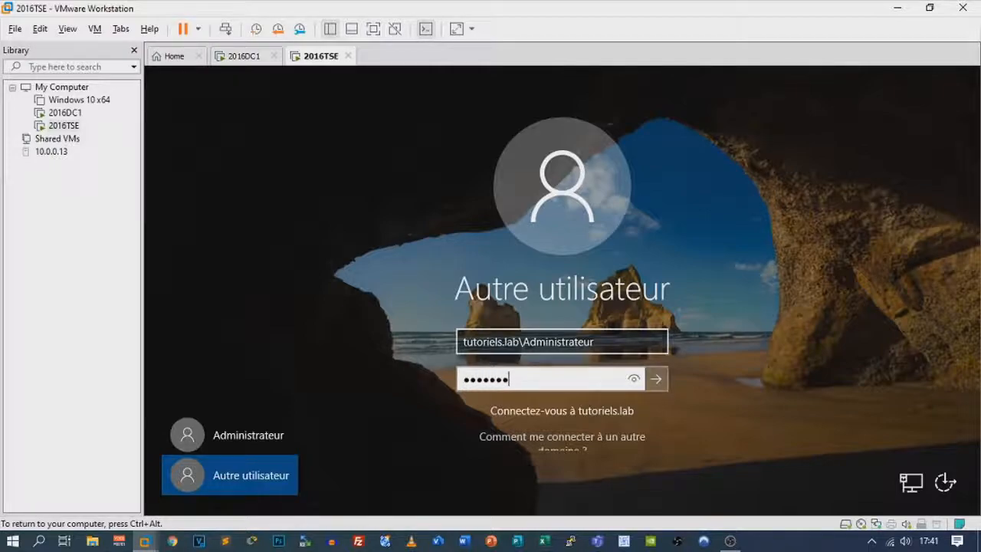
{"action": "key", "text": "Return"}
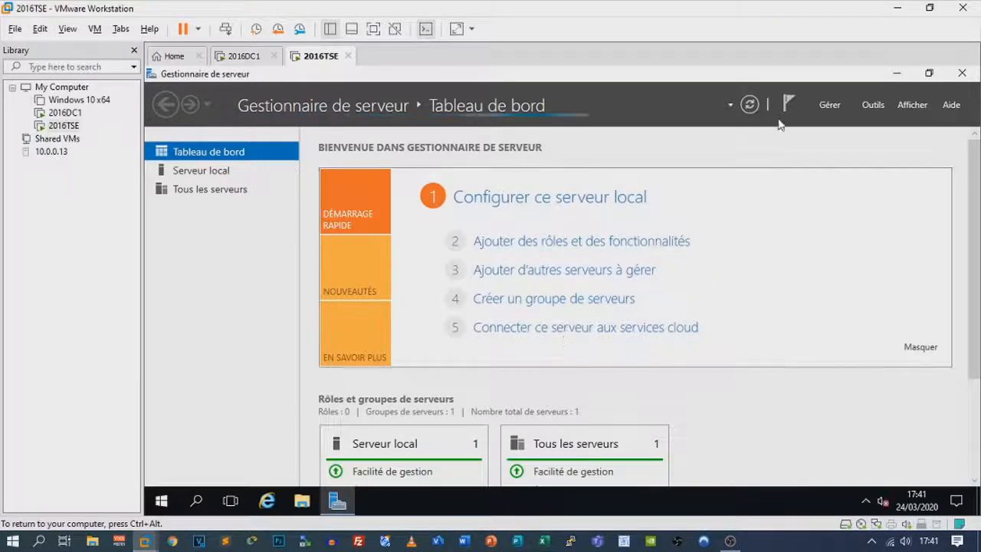
Start a Remote Desktop Services installation in the Add Roles wizard, choosing Quick Start and session-based deployment
{"action": "left_click", "coordinate": [822, 105]}
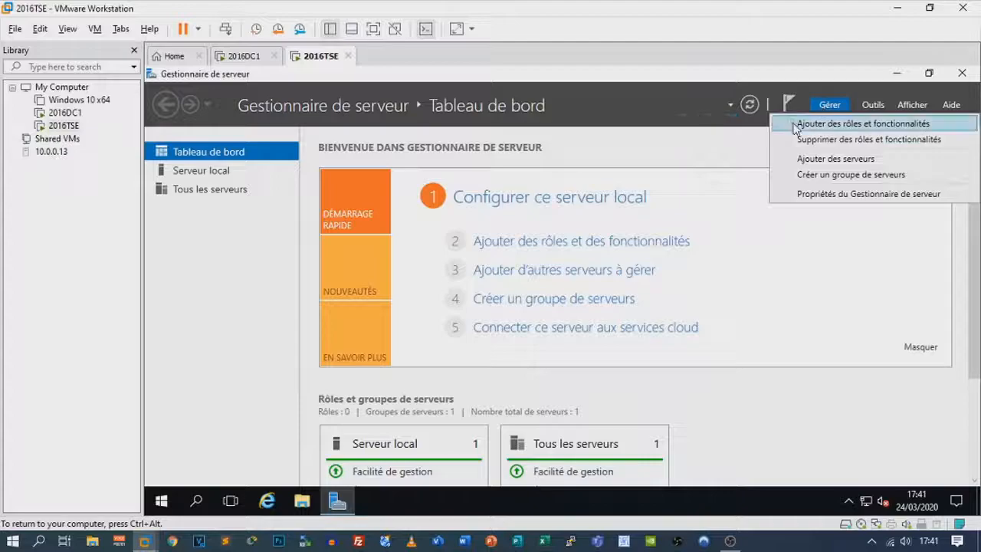
{"action": "left_click", "coordinate": [797, 125]}
{"action": "left_click_drag", "start_coordinate": [448, 156], "coordinate": [438, 85]}
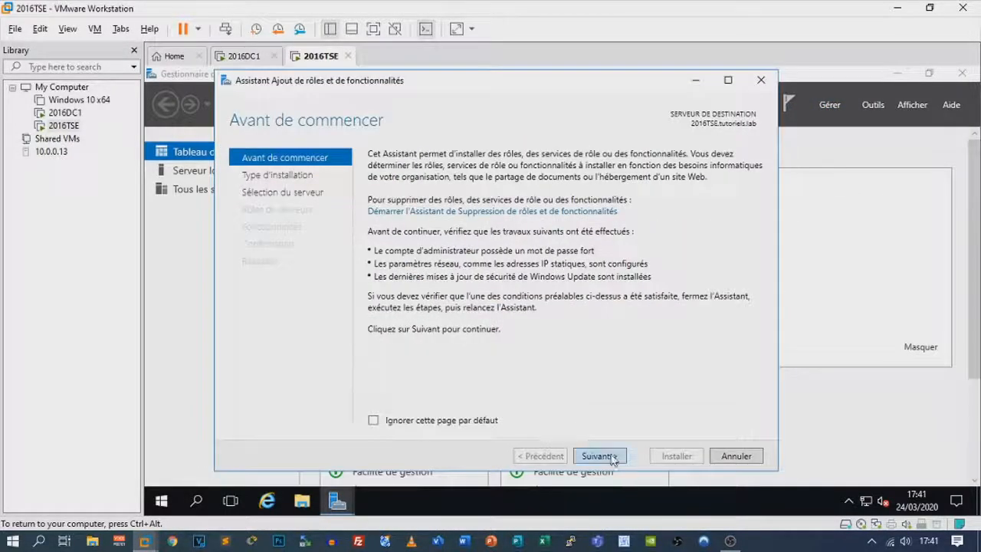
{"action": "left_click", "coordinate": [599, 456]}
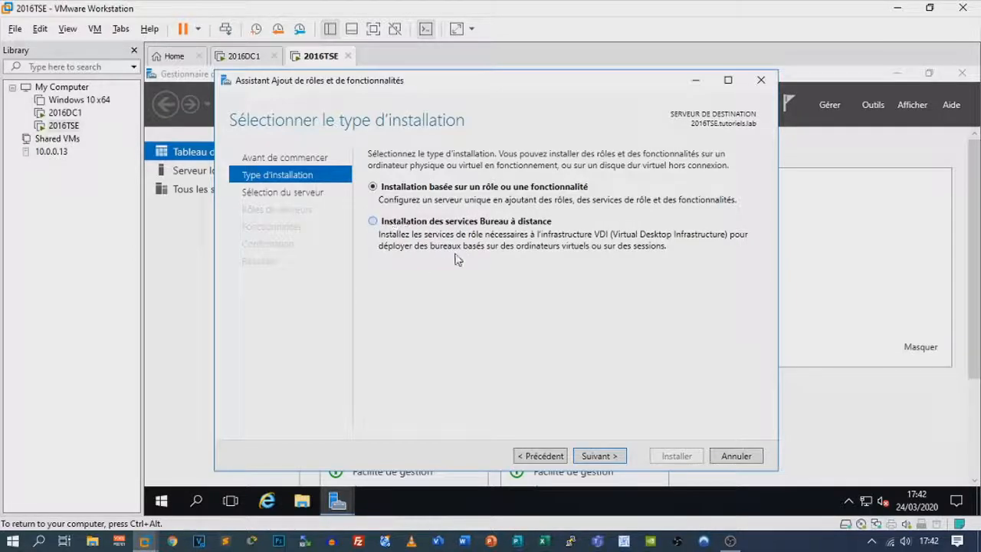
{"action": "left_click", "coordinate": [398, 223]}
{"action": "left_click", "coordinate": [616, 457]}
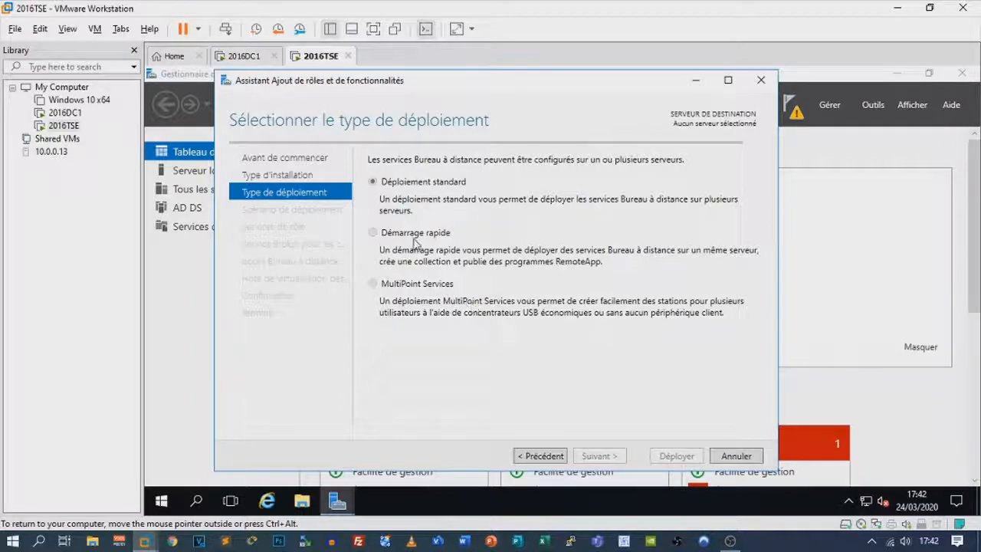
{"action": "left_click", "coordinate": [376, 238]}
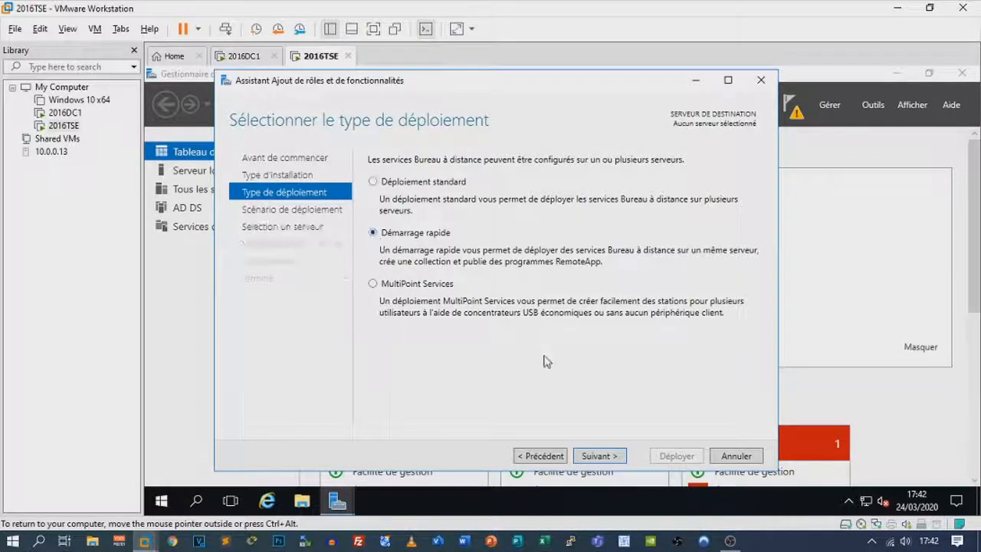
{"action": "left_click", "coordinate": [606, 456]}
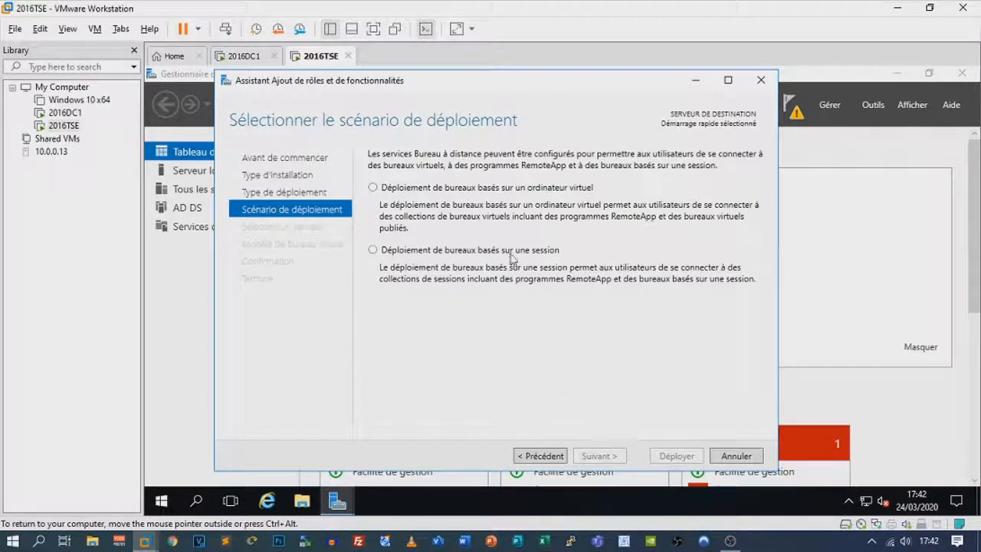
{"action": "left_click", "coordinate": [386, 254]}
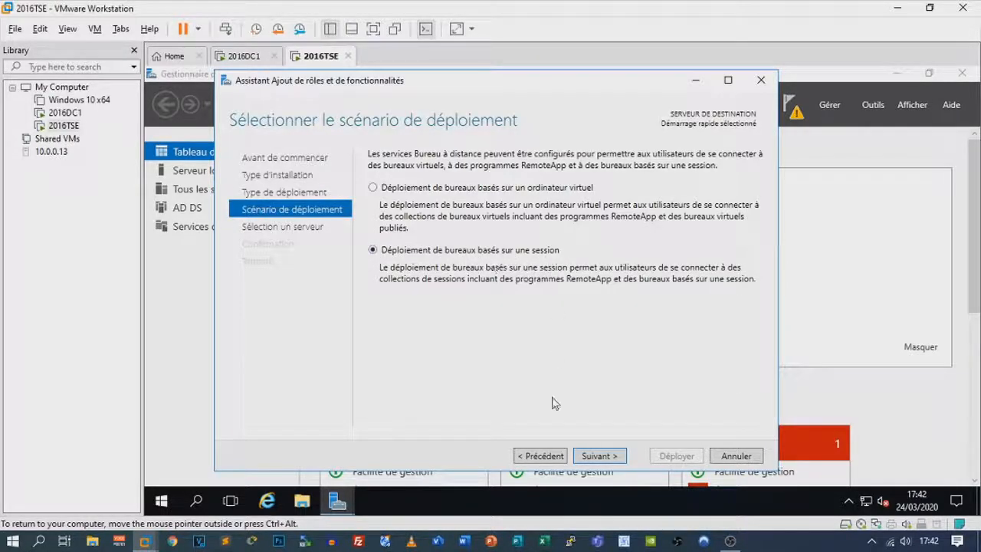
{"action": "left_click", "coordinate": [618, 457]}
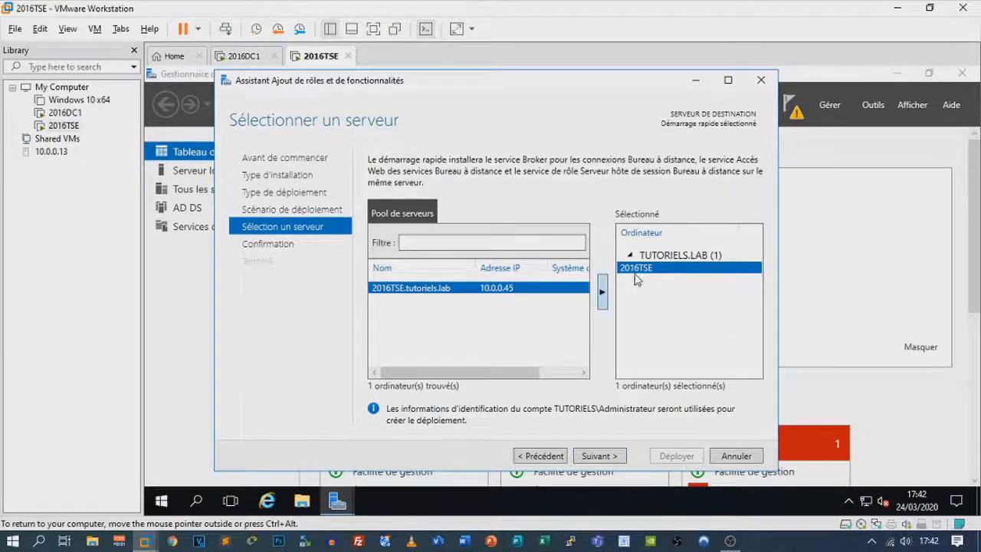
Enable automatic restart of the destination server and deploy the Remote Desktop services on 2016TSE
{"action": "left_click", "coordinate": [617, 458]}
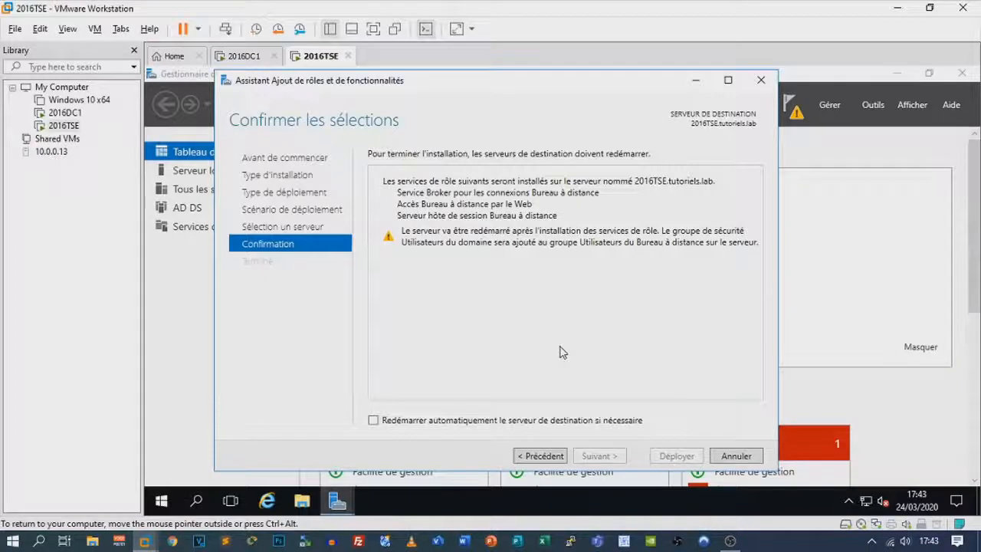
{"action": "left_click", "coordinate": [375, 421]}
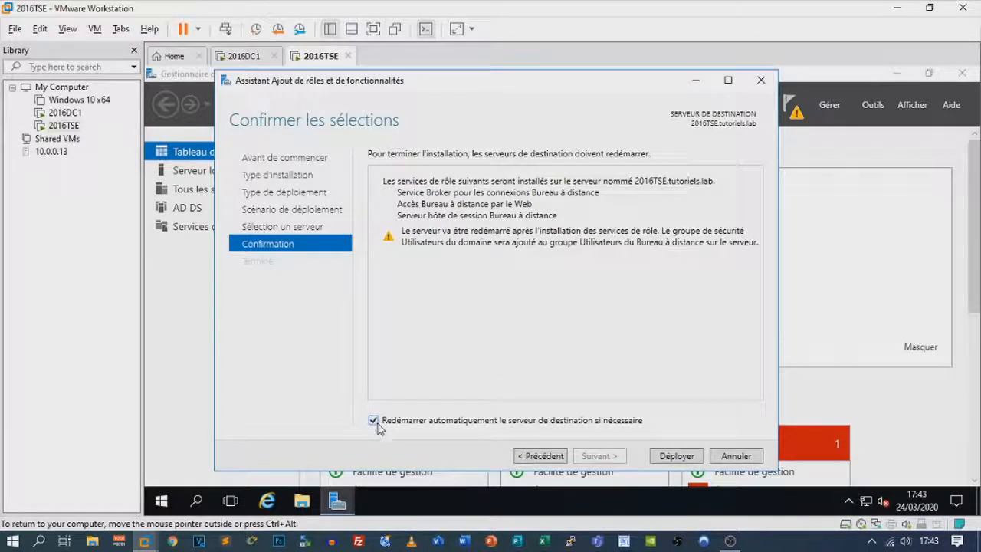
{"action": "left_click", "coordinate": [678, 457]}
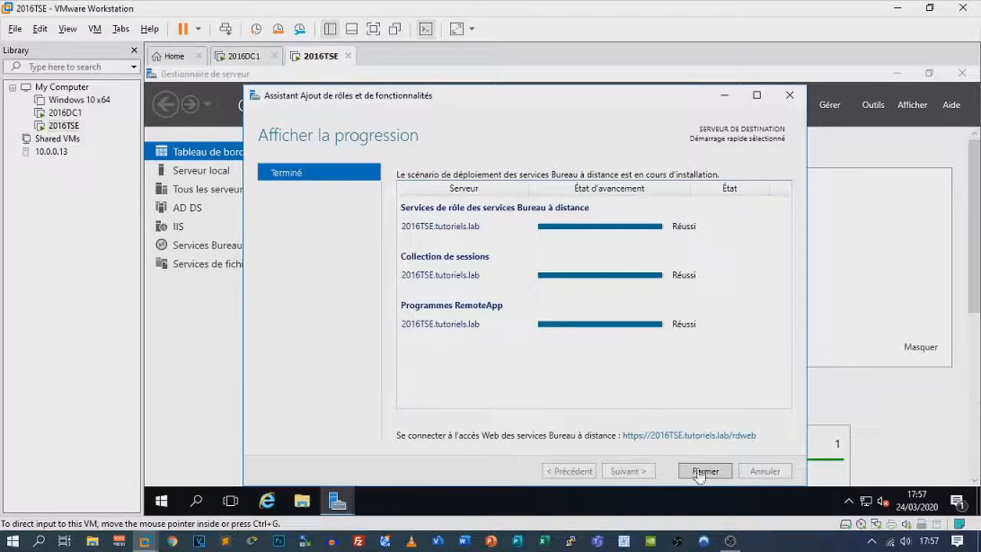
{"action": "left_click", "coordinate": [701, 436]}
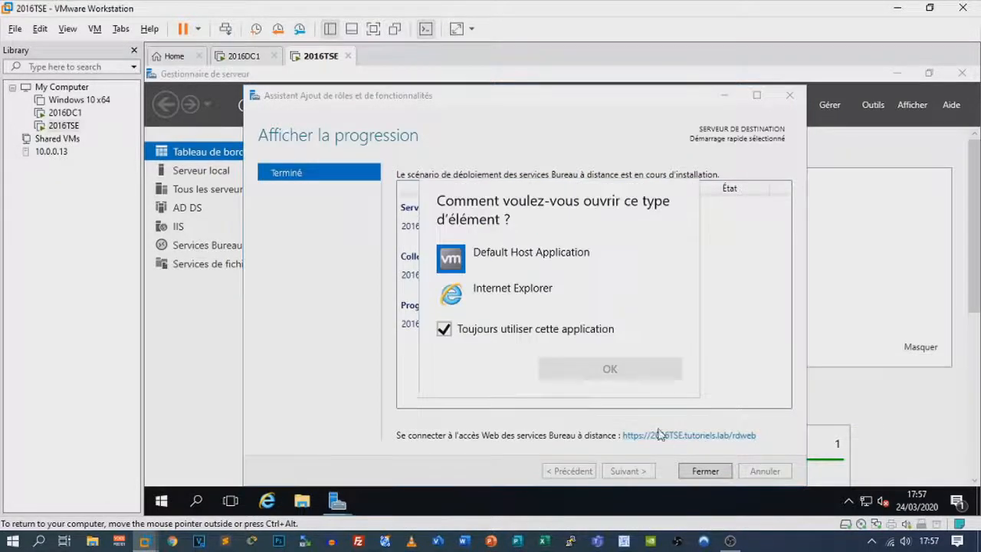
{"action": "left_click", "coordinate": [521, 290]}
{"action": "left_click", "coordinate": [620, 360]}
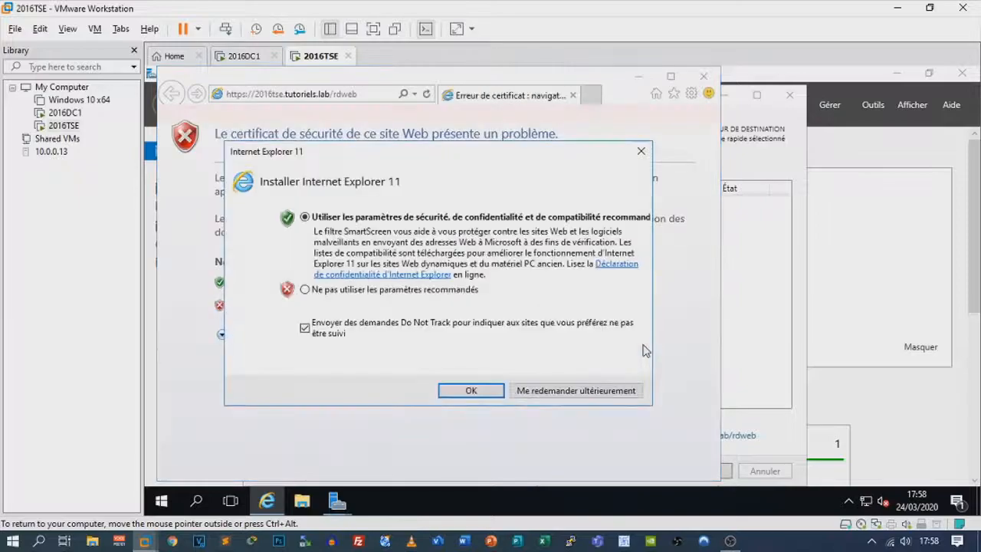
{"action": "left_click", "coordinate": [391, 290]}
{"action": "left_click", "coordinate": [471, 390]}
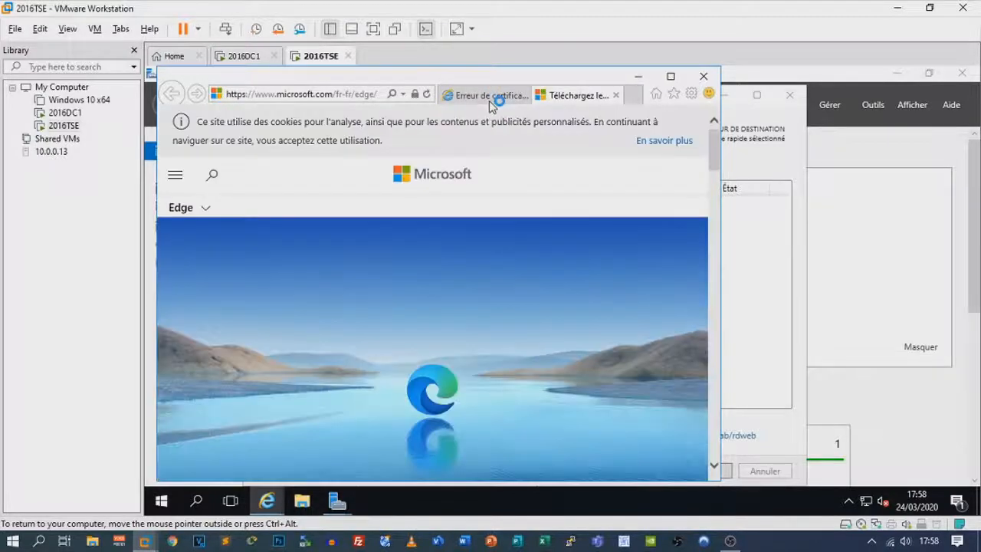
{"action": "left_click", "coordinate": [491, 100]}
{"action": "left_click", "coordinate": [394, 309]}
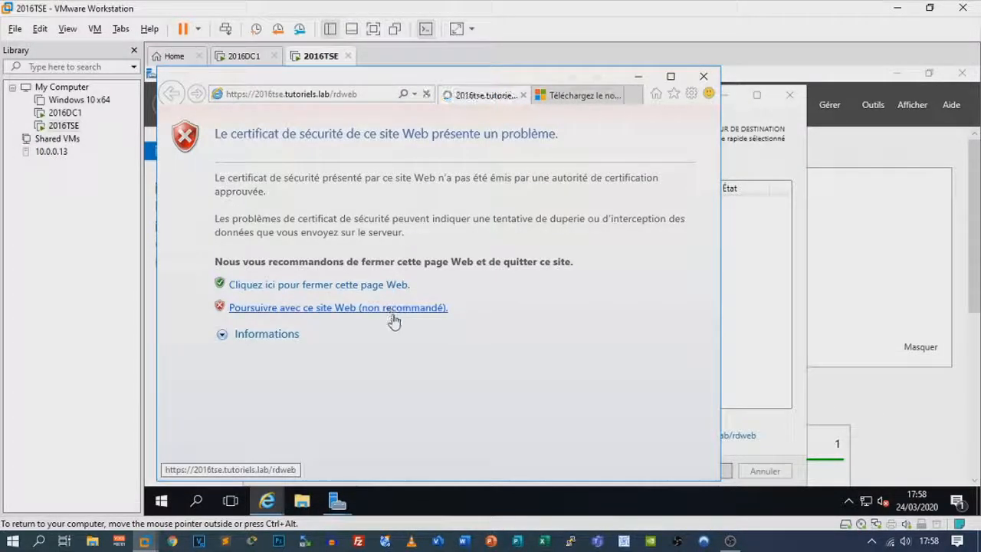
{"action": "left_click", "coordinate": [618, 98]}
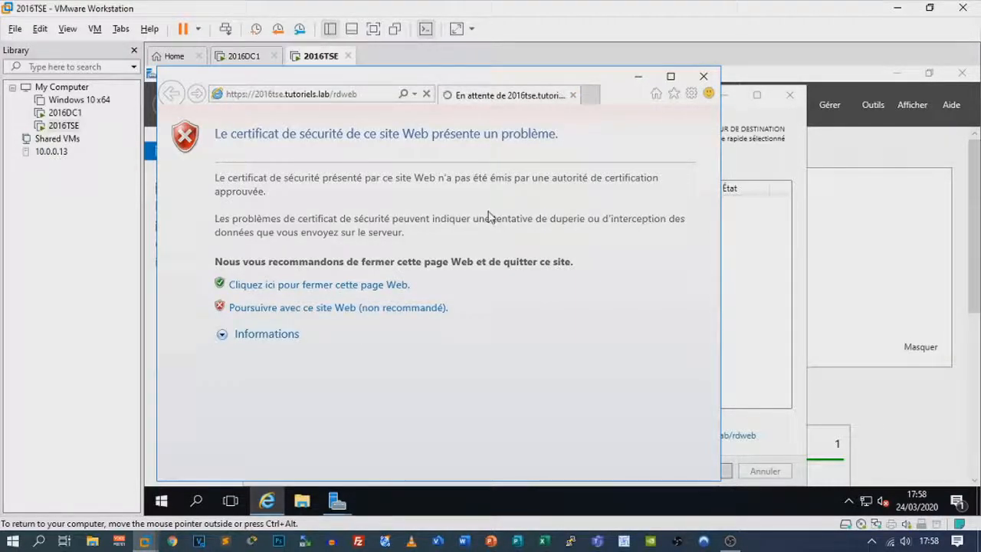
{"action": "left_click", "coordinate": [383, 310]}
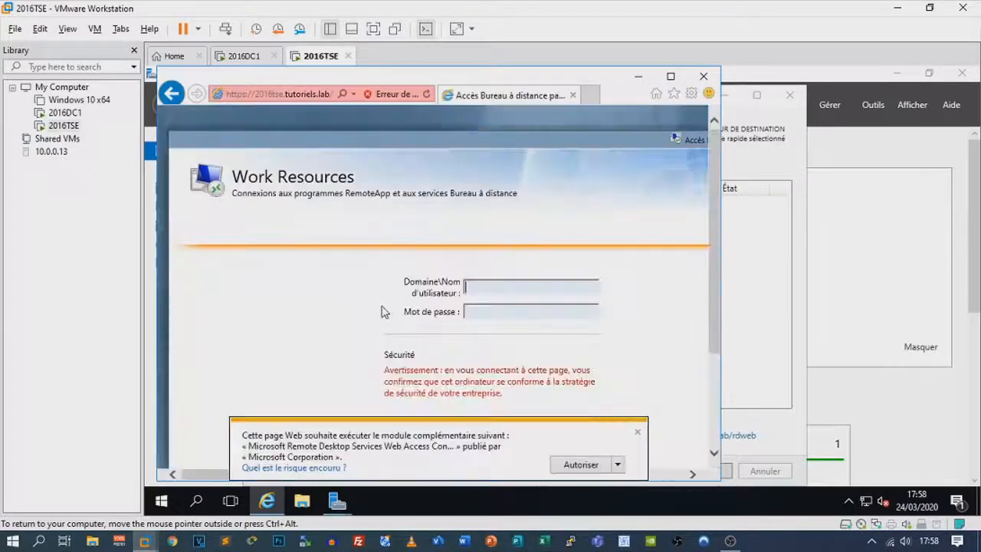
{"action": "left_click", "coordinate": [636, 431]}
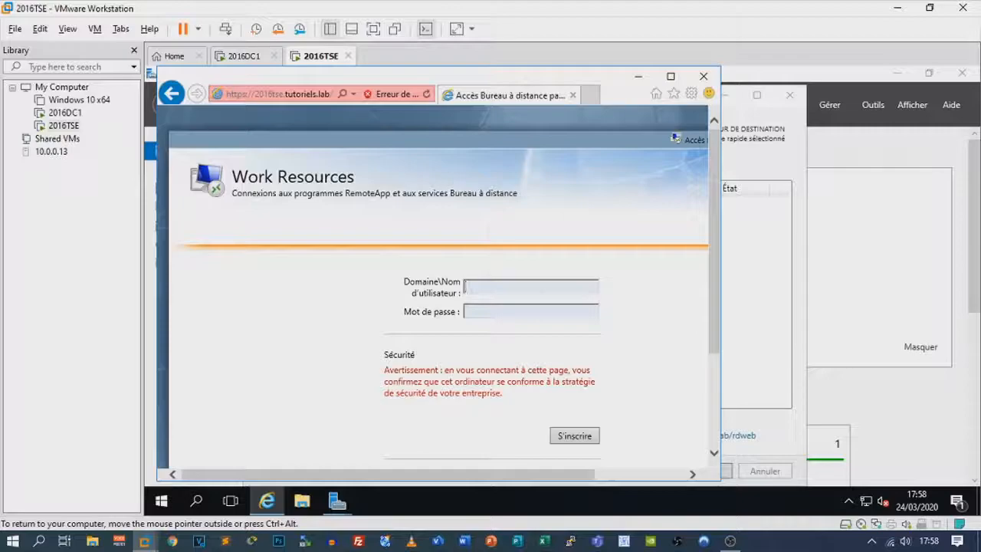
{"action": "type", "text": "tuti"}
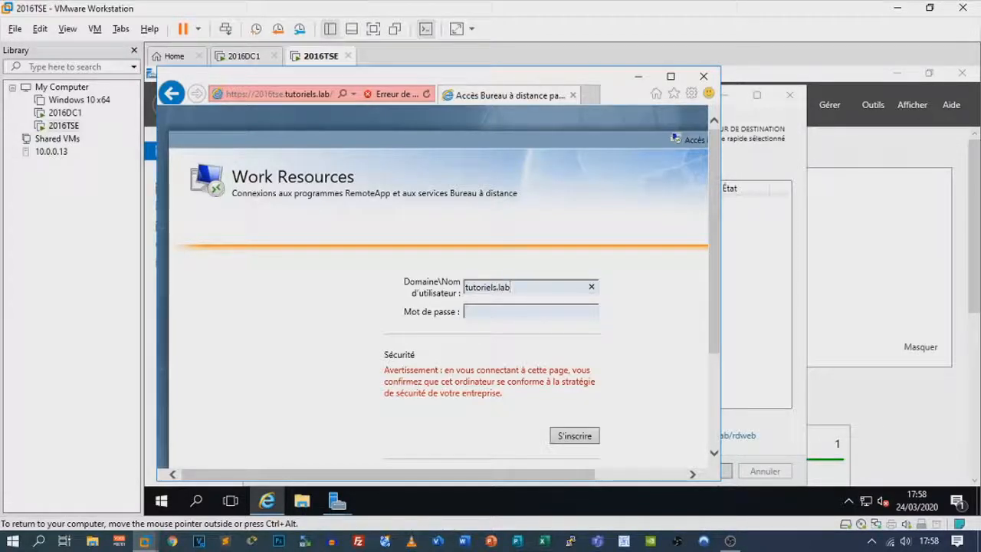
{"action": "type", "text": "riels.lab\\zyrox"}
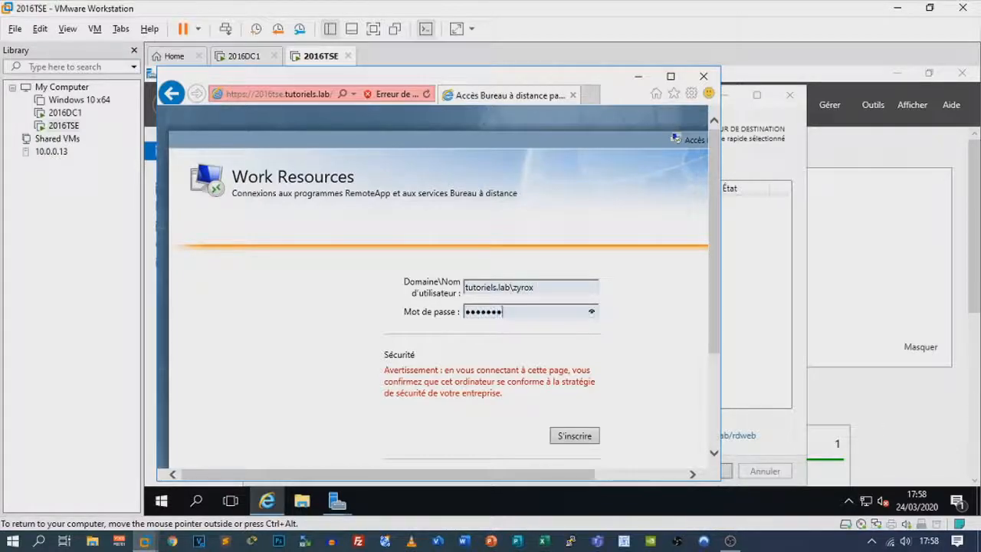
{"action": "type", "text": "123"}
{"action": "key", "text": "Return"}
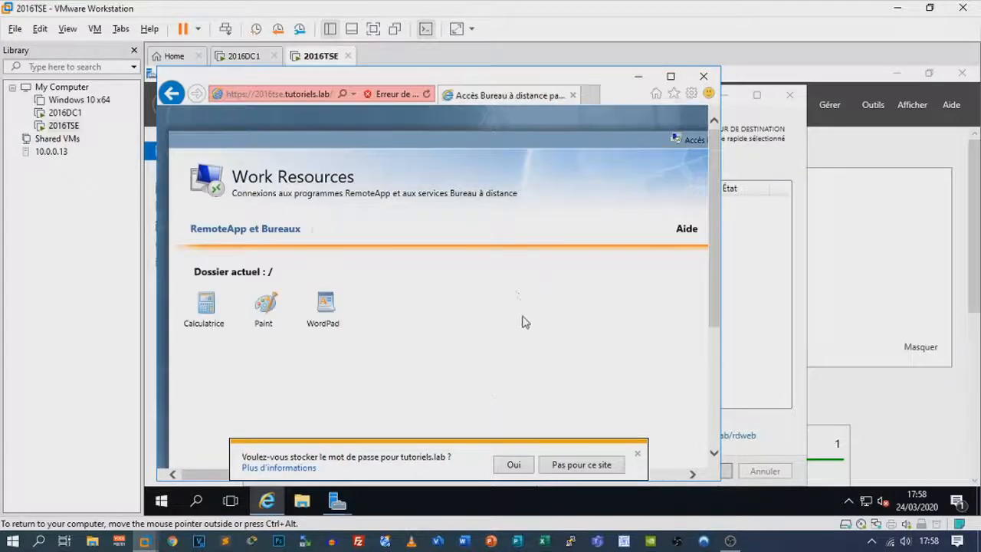
{"action": "left_click", "coordinate": [513, 463]}
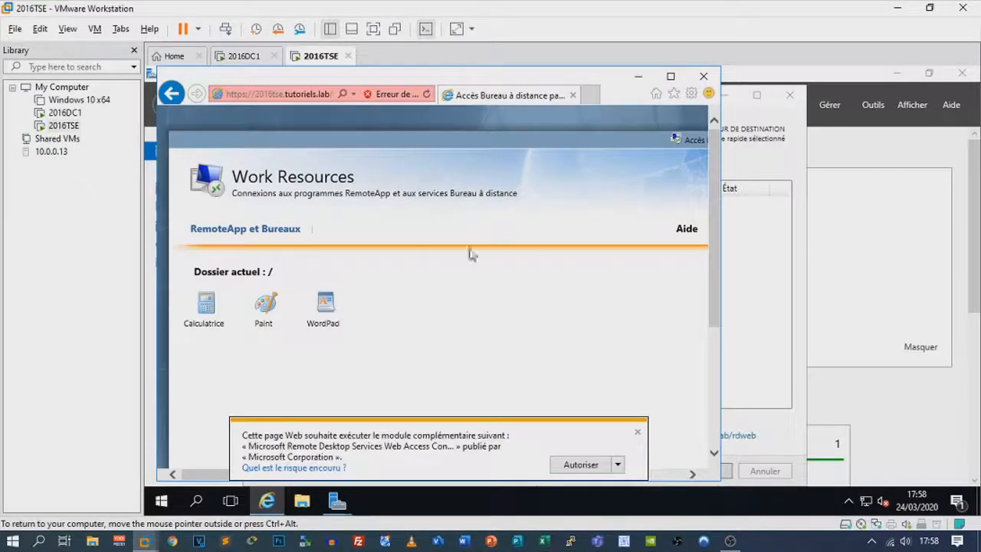
{"action": "left_click", "coordinate": [637, 432]}
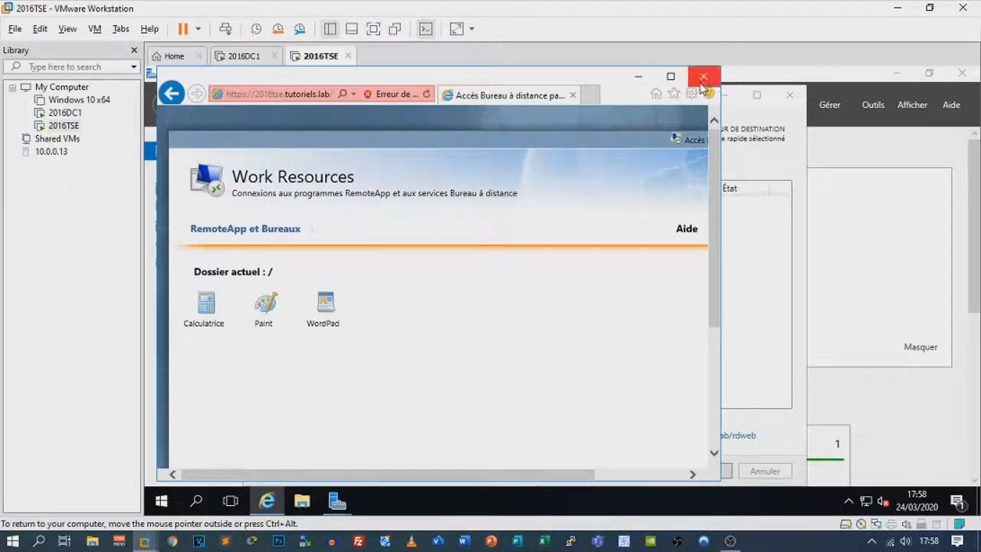
{"action": "left_click", "coordinate": [704, 75]}
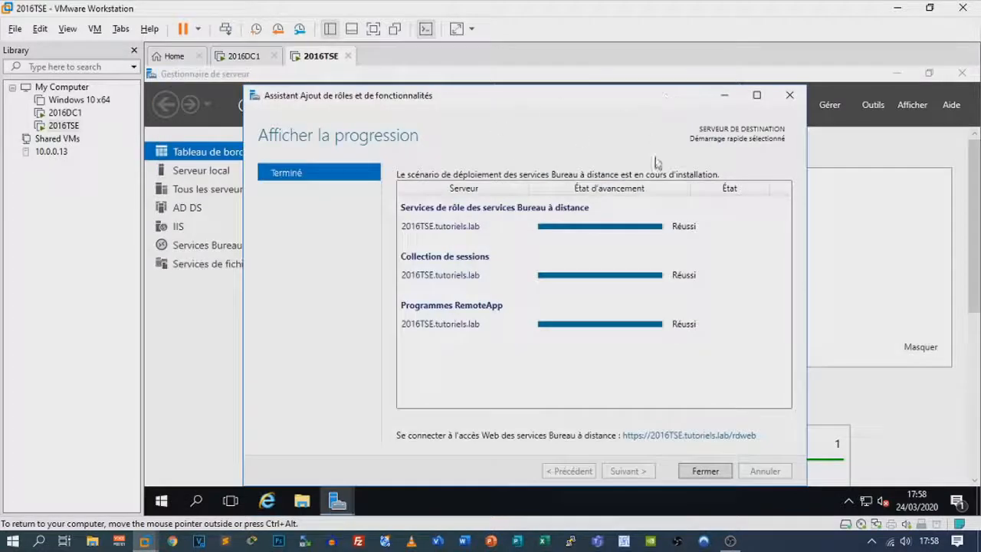
From the Remote Desktop Services overview, install RD Licensing on 2016TSE and close the wizard
{"action": "left_click", "coordinate": [704, 470]}
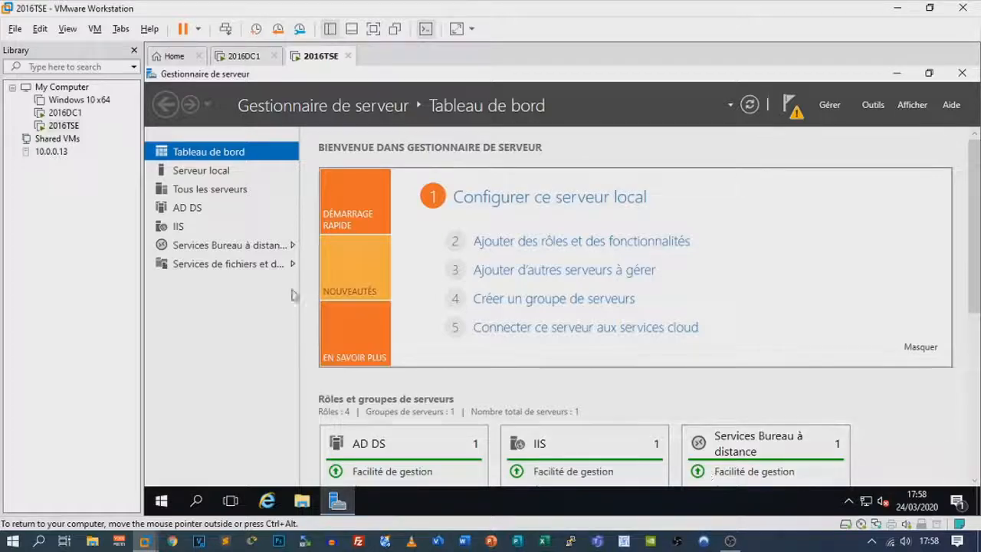
{"action": "left_click", "coordinate": [244, 253]}
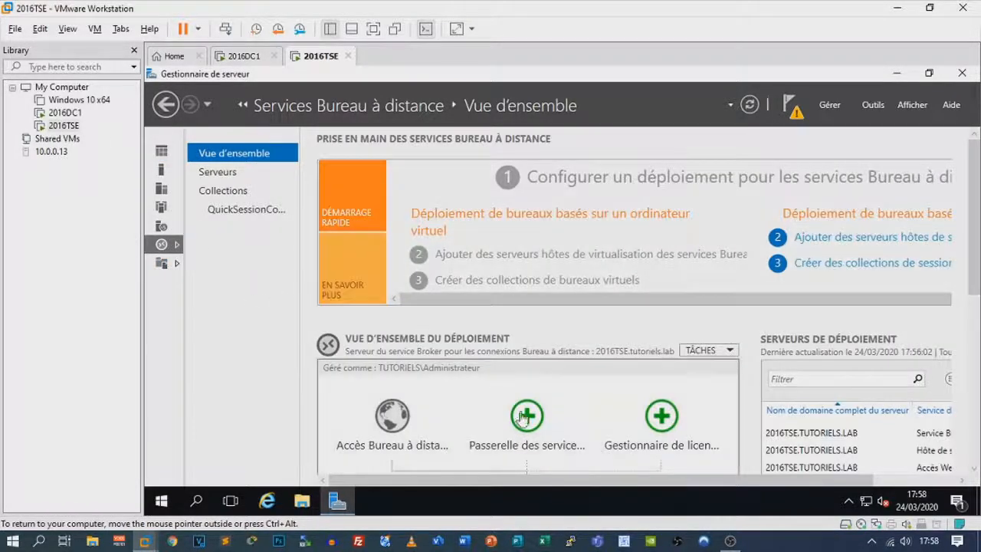
{"action": "left_click", "coordinate": [657, 418]}
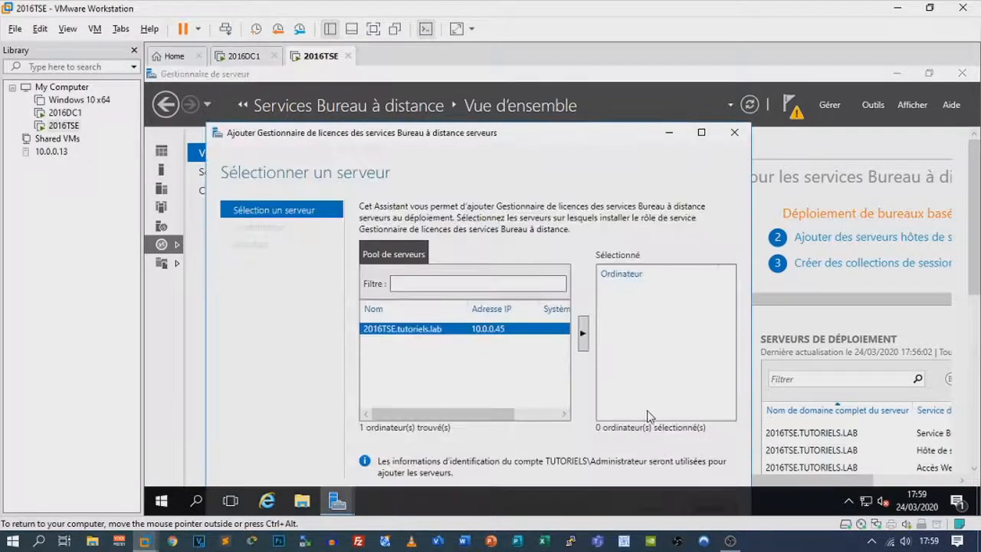
{"action": "left_click", "coordinate": [582, 333]}
{"action": "left_click_drag", "start_coordinate": [571, 142], "coordinate": [552, 92]}
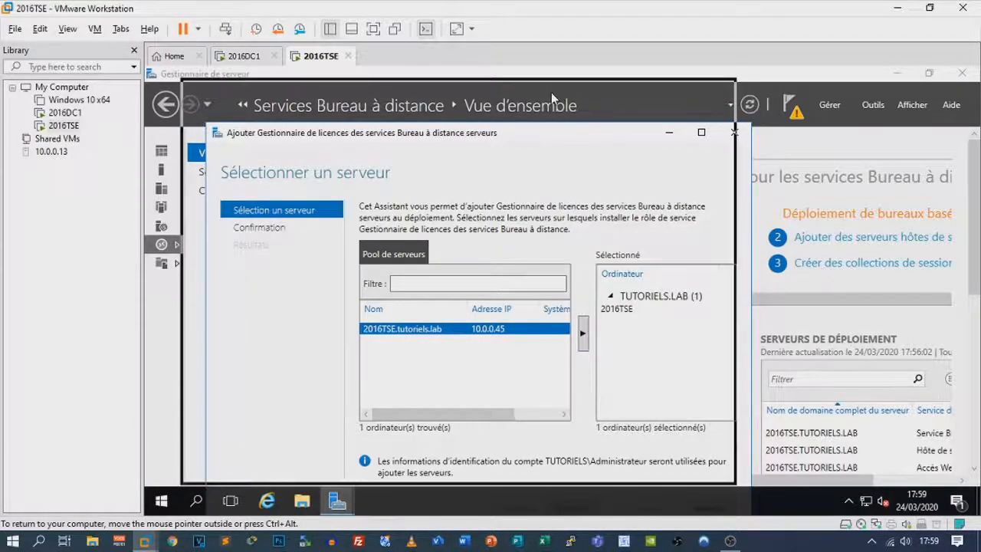
{"action": "left_click", "coordinate": [558, 458]}
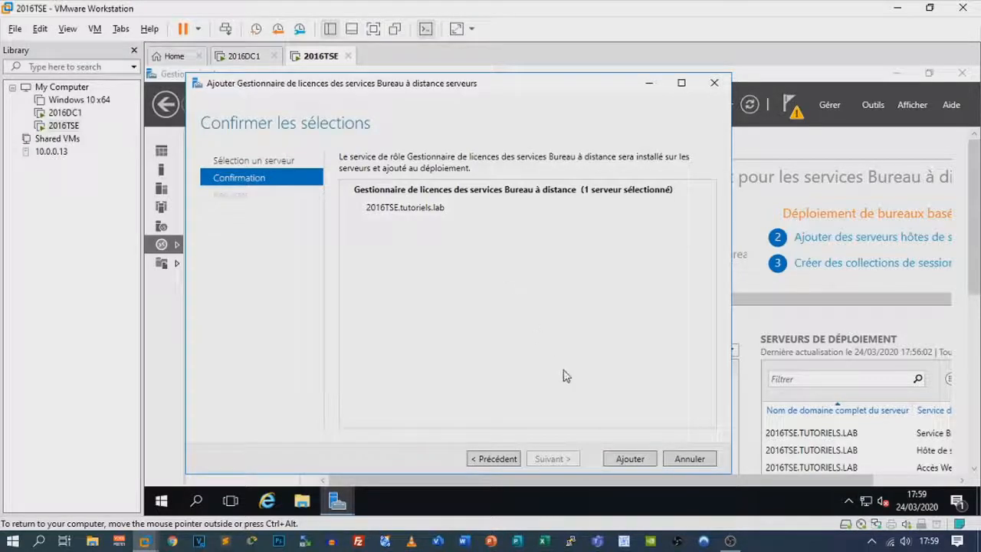
{"action": "left_click", "coordinate": [640, 459]}
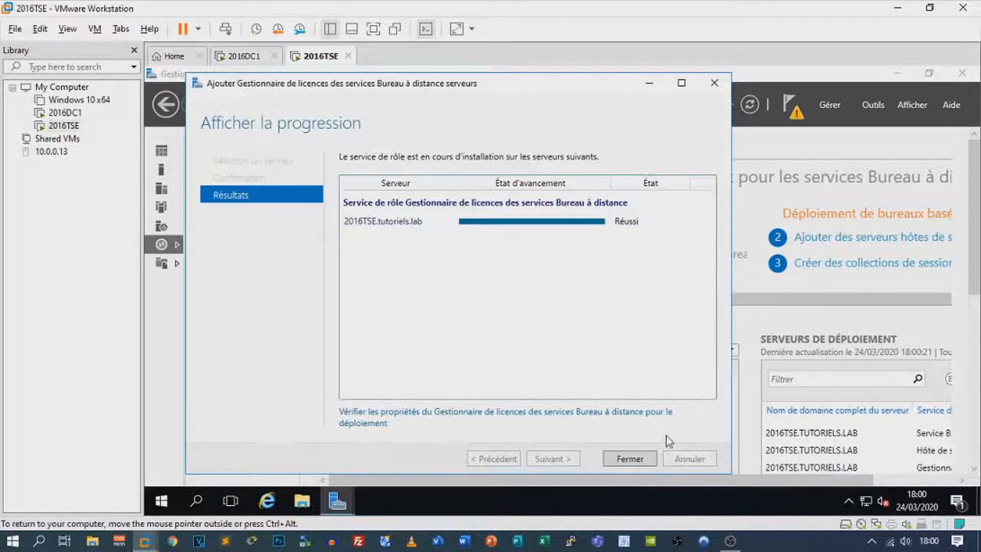
{"action": "left_click", "coordinate": [646, 459]}
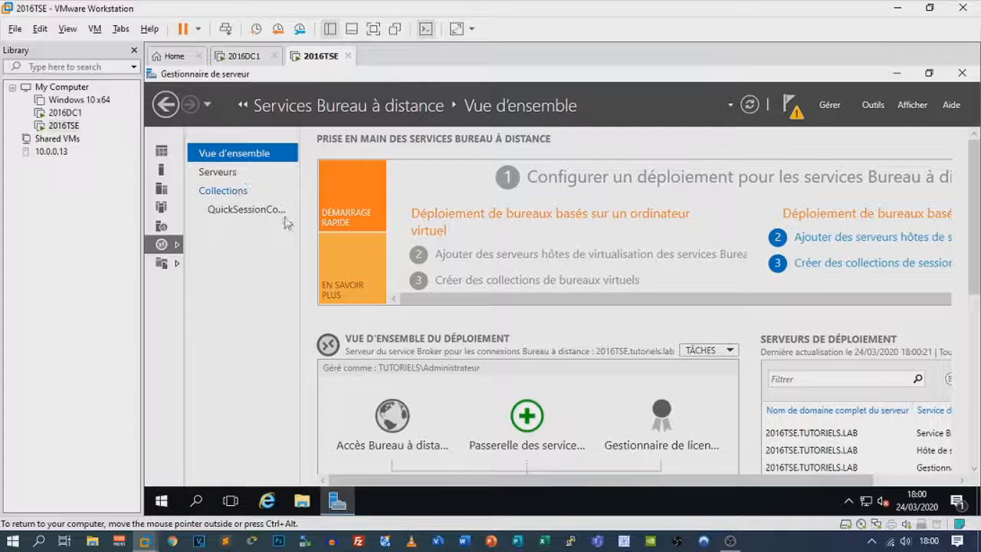
Delete the QuickSessionCollection session collection
{"action": "left_click", "coordinate": [245, 191]}
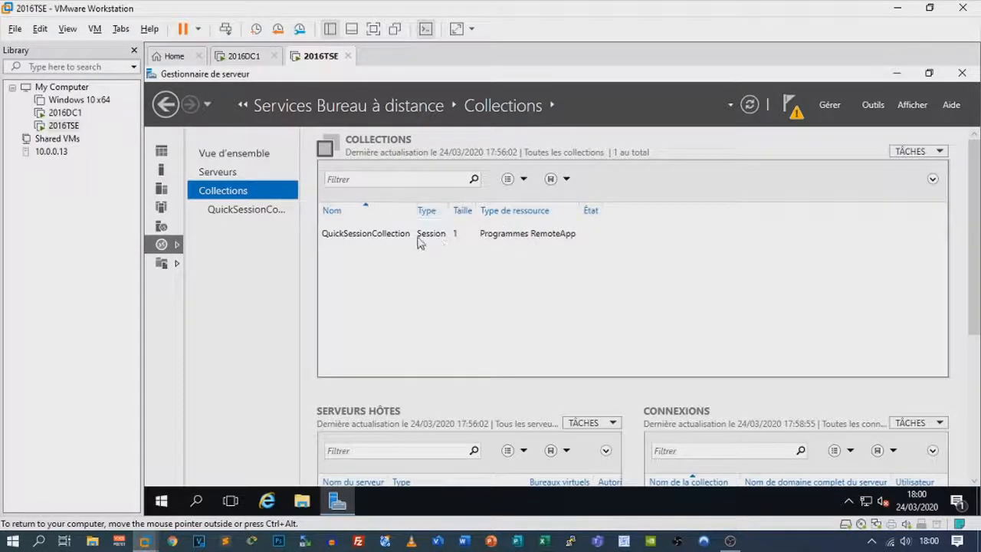
{"action": "left_click", "coordinate": [421, 242]}
{"action": "right_click", "coordinate": [396, 233]}
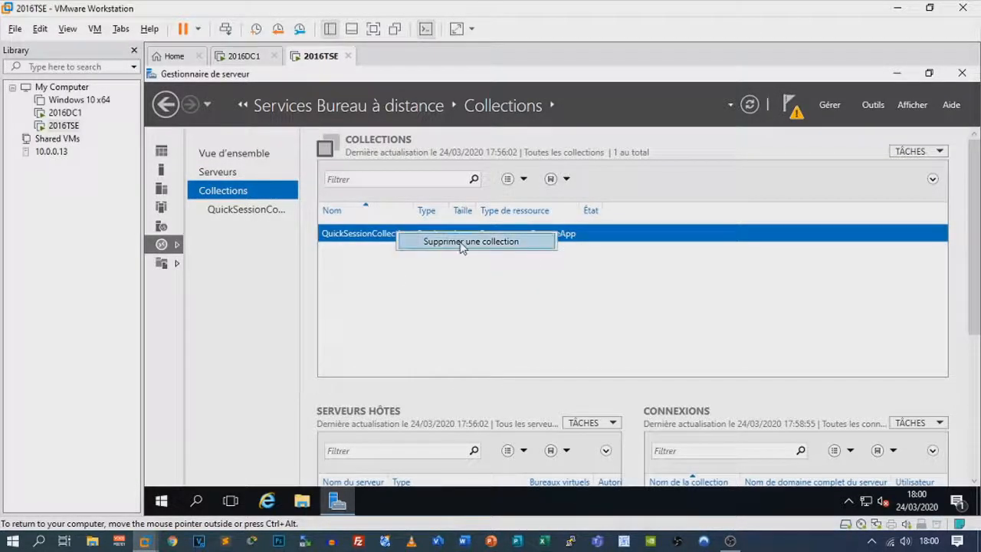
{"action": "left_click", "coordinate": [462, 242]}
{"action": "left_click", "coordinate": [620, 333]}
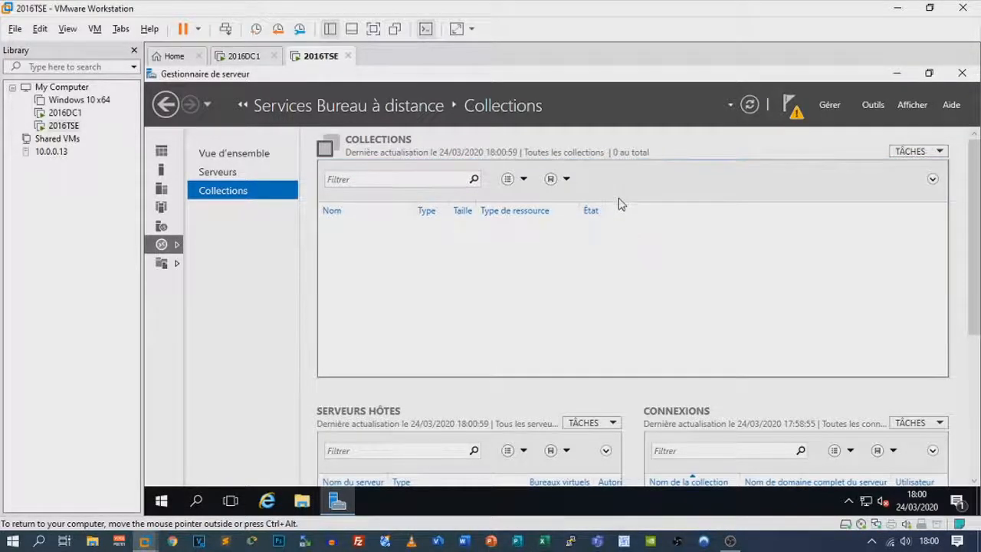
Begin a new session collection named TSE with 2016TSE as its session host
{"action": "left_click", "coordinate": [922, 154]}
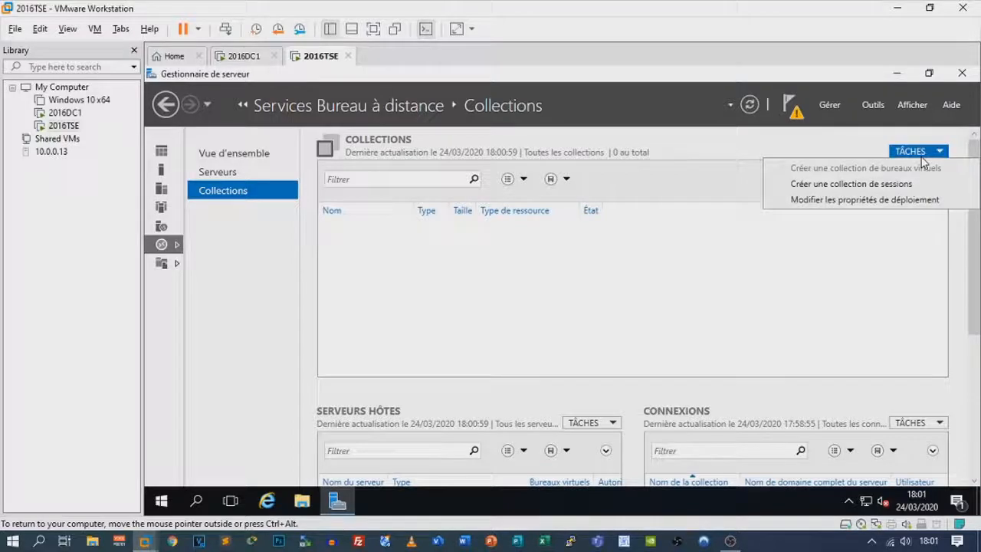
{"action": "left_click", "coordinate": [895, 184]}
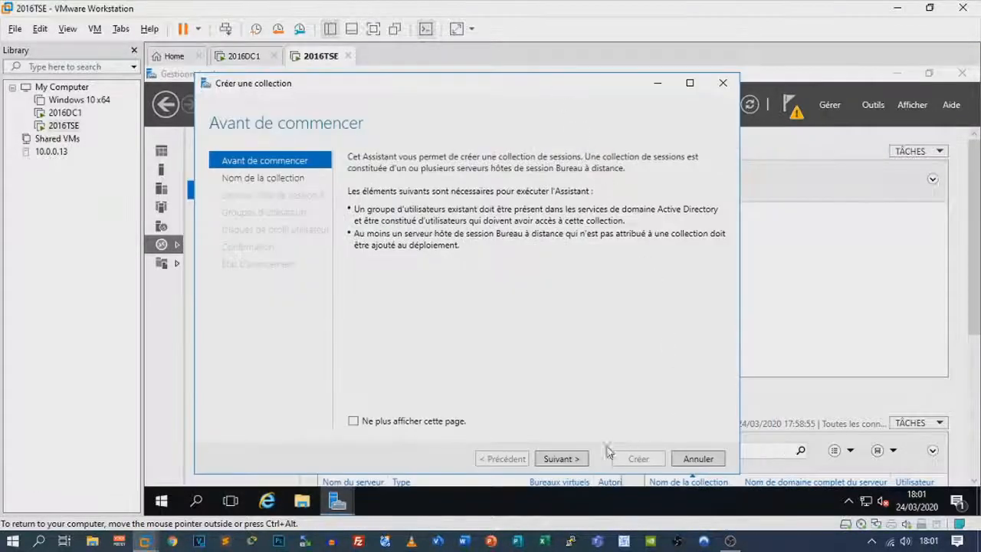
{"action": "left_click", "coordinate": [563, 458]}
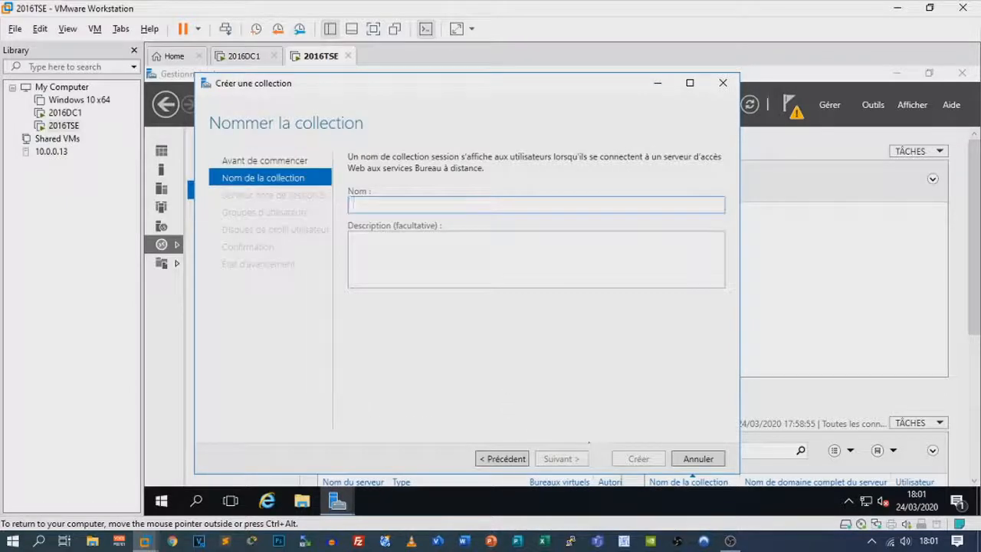
{"action": "type", "text": "TSE"}
{"action": "left_click", "coordinate": [556, 459]}
{"action": "left_click", "coordinate": [571, 305]}
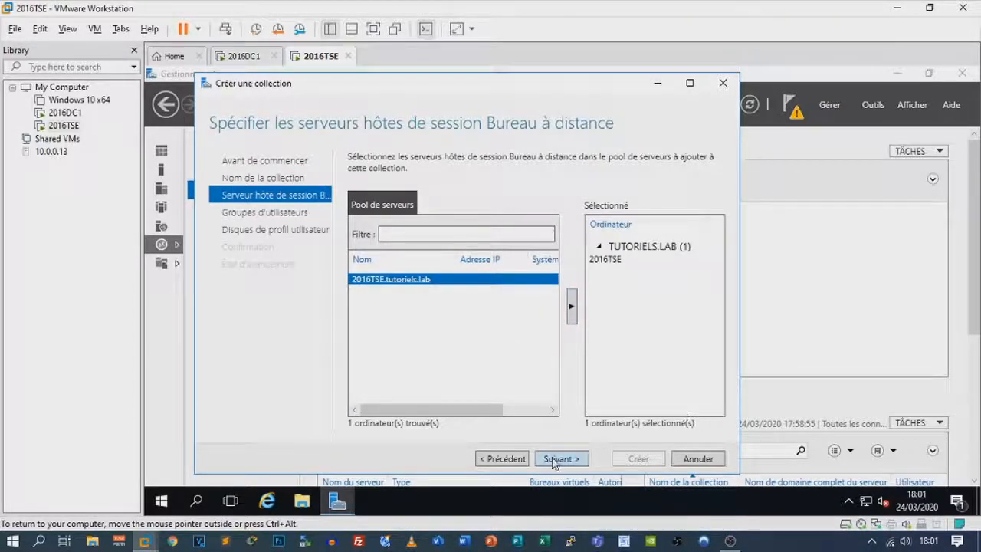
{"action": "left_click", "coordinate": [554, 459]}
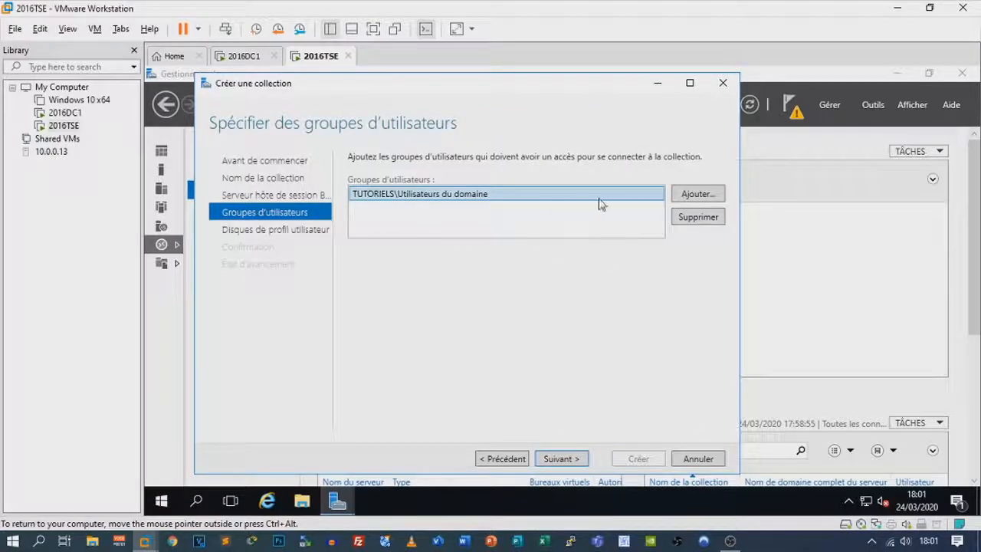
Replace Utilisateurs du domaine with the TUTORIELS\Tse group, disable user profile disks, and create the collection
{"action": "left_click", "coordinate": [699, 217]}
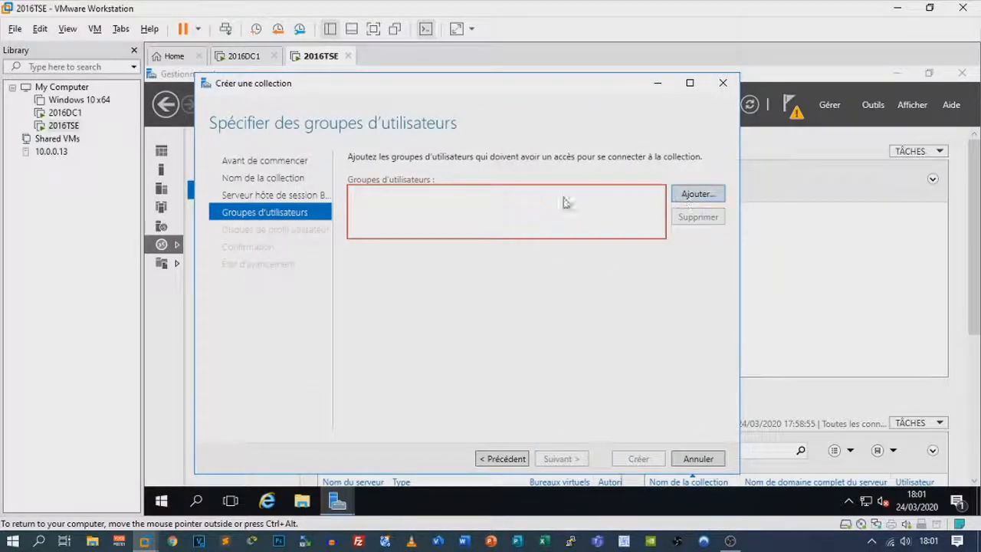
{"action": "left_click", "coordinate": [698, 194]}
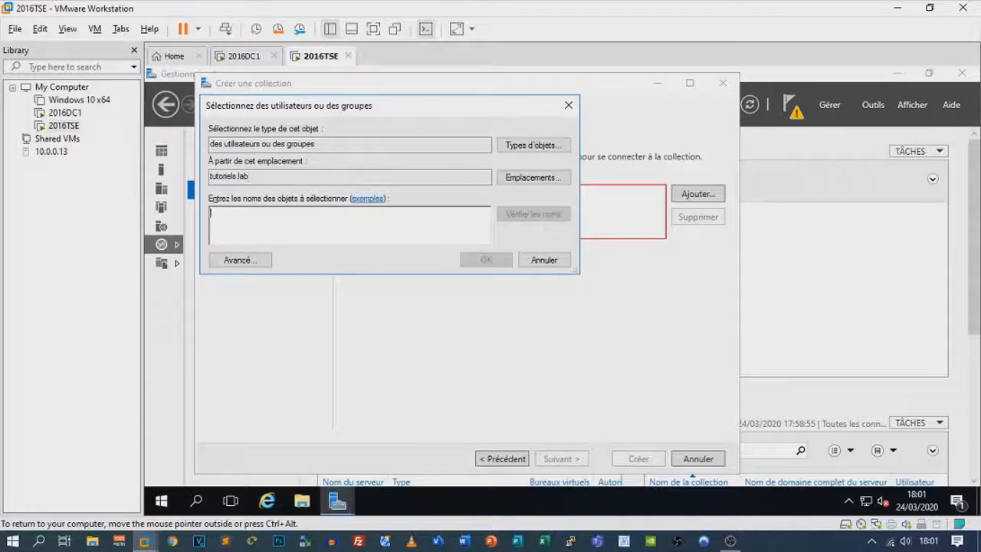
{"action": "type", "text": "TSE"}
{"action": "left_click", "coordinate": [547, 213]}
{"action": "left_click", "coordinate": [482, 261]}
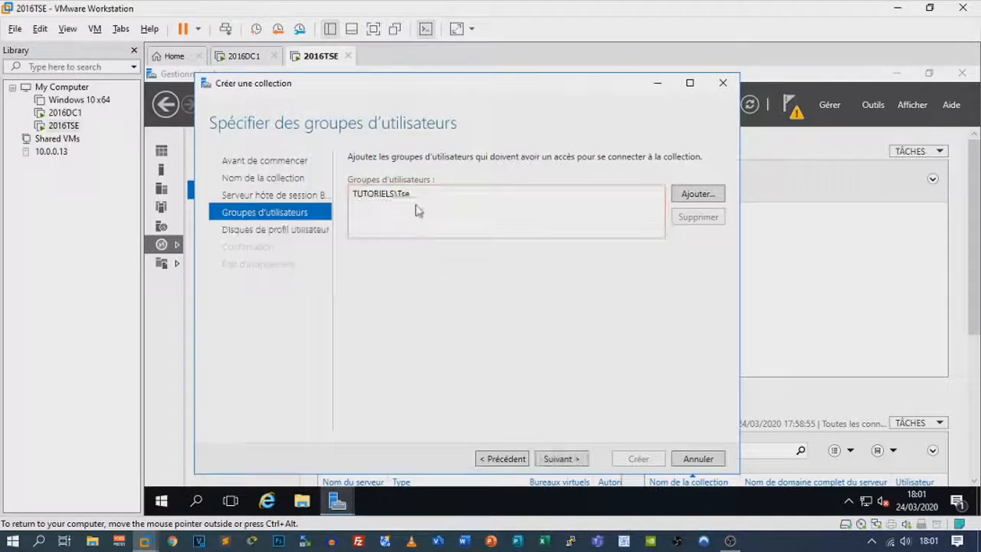
{"action": "left_click", "coordinate": [561, 458]}
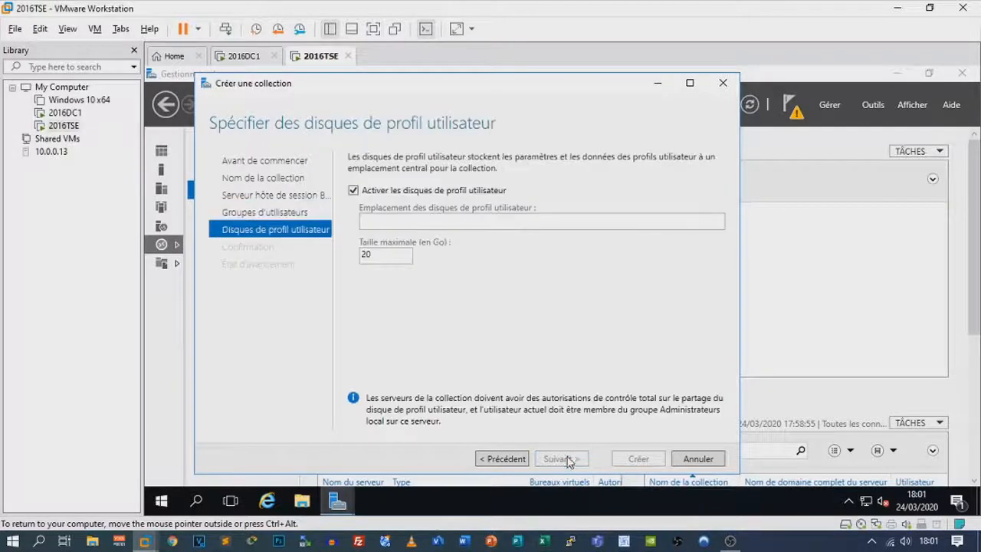
{"action": "left_click", "coordinate": [353, 190]}
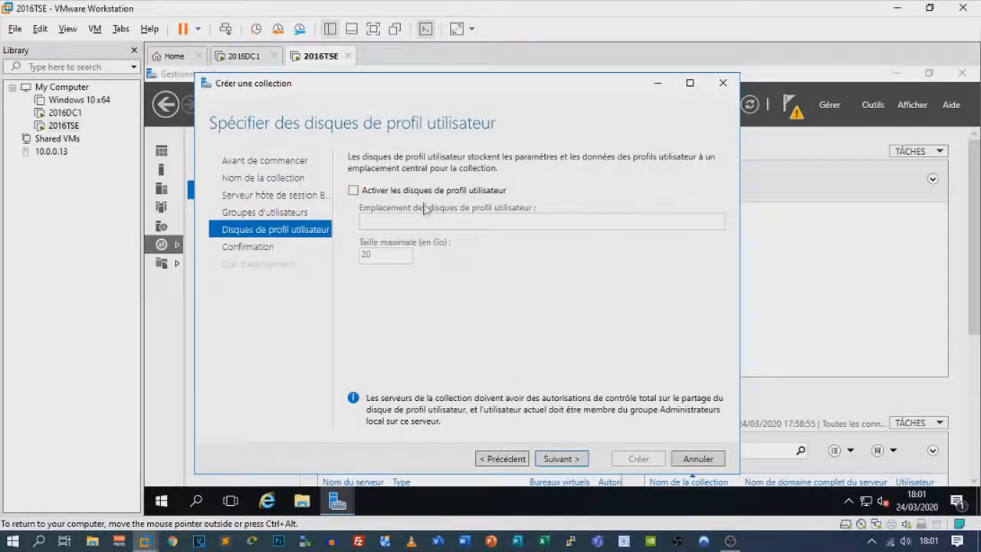
{"action": "left_click", "coordinate": [563, 458]}
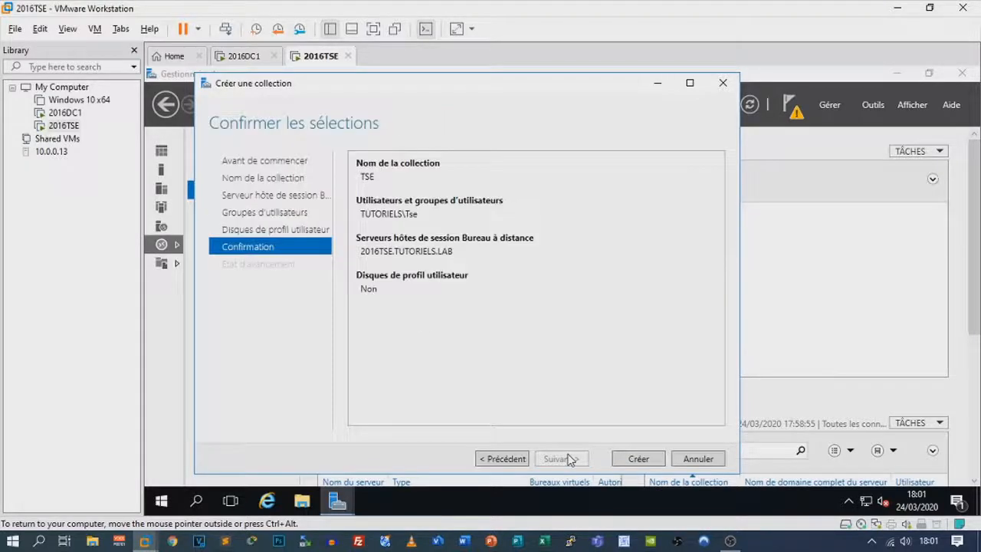
{"action": "left_click", "coordinate": [639, 459]}
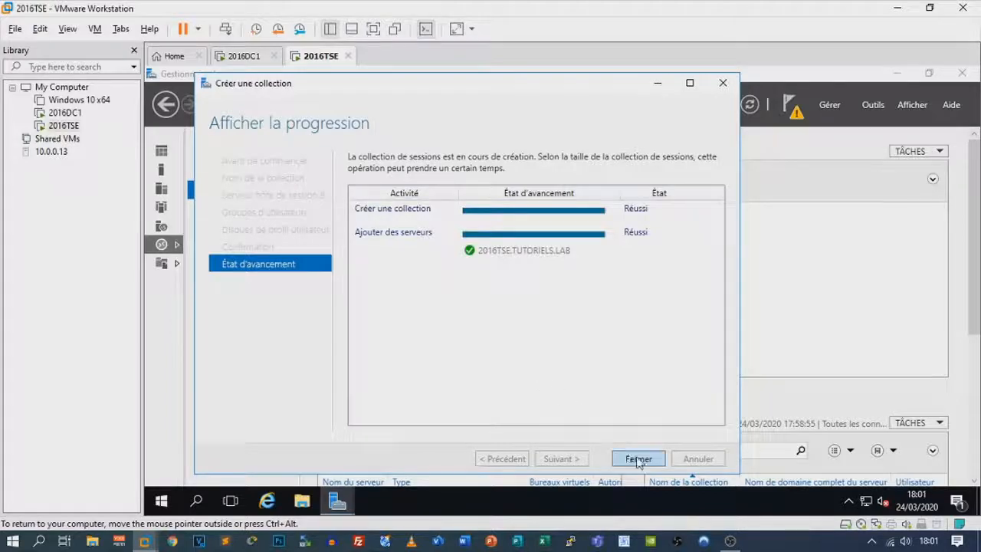
{"action": "left_click", "coordinate": [638, 459]}
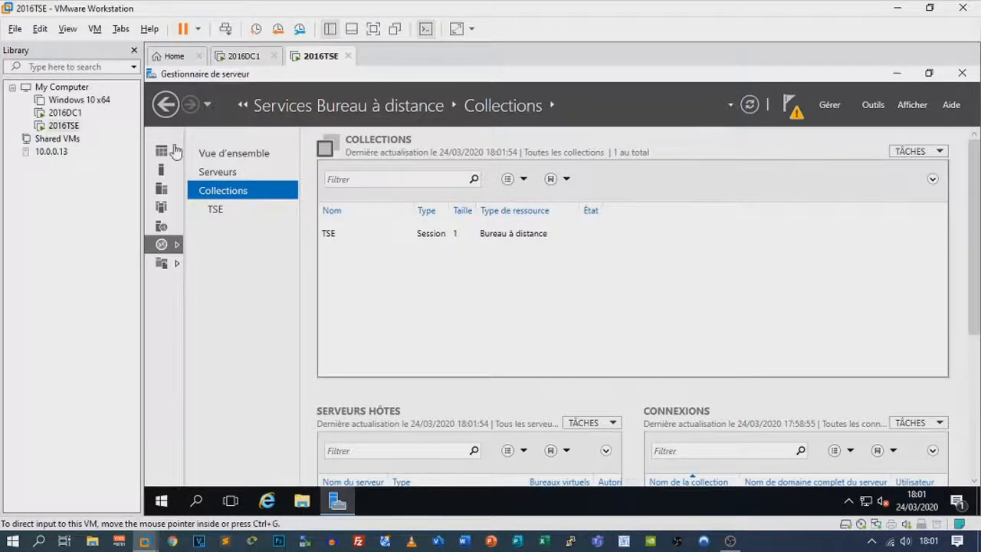
{"action": "left_click", "coordinate": [173, 151]}
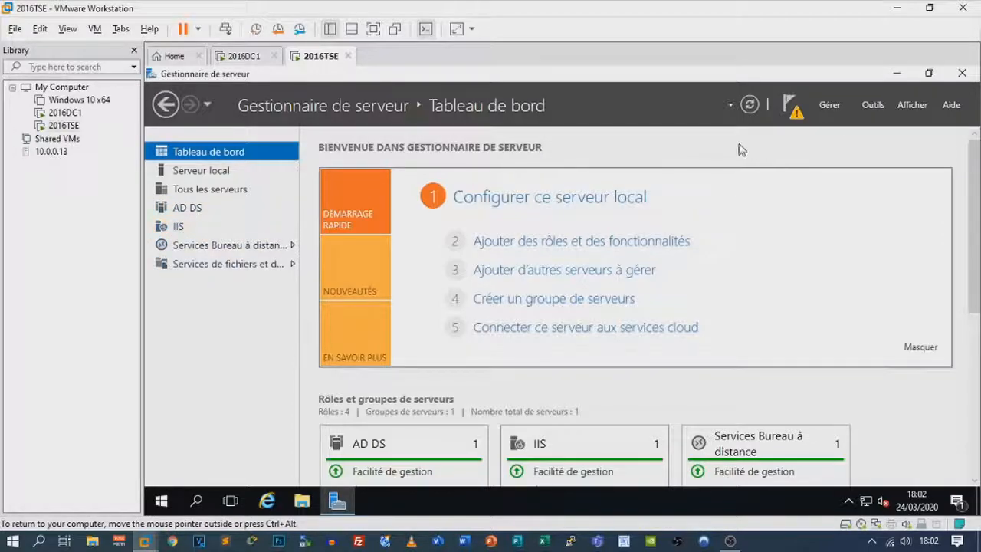
Uncheck Serveur Web (IIS) with its dependent features in the removal wizard and start the removal on 2016TSE
{"action": "left_click", "coordinate": [834, 106]}
{"action": "left_click", "coordinate": [832, 137]}
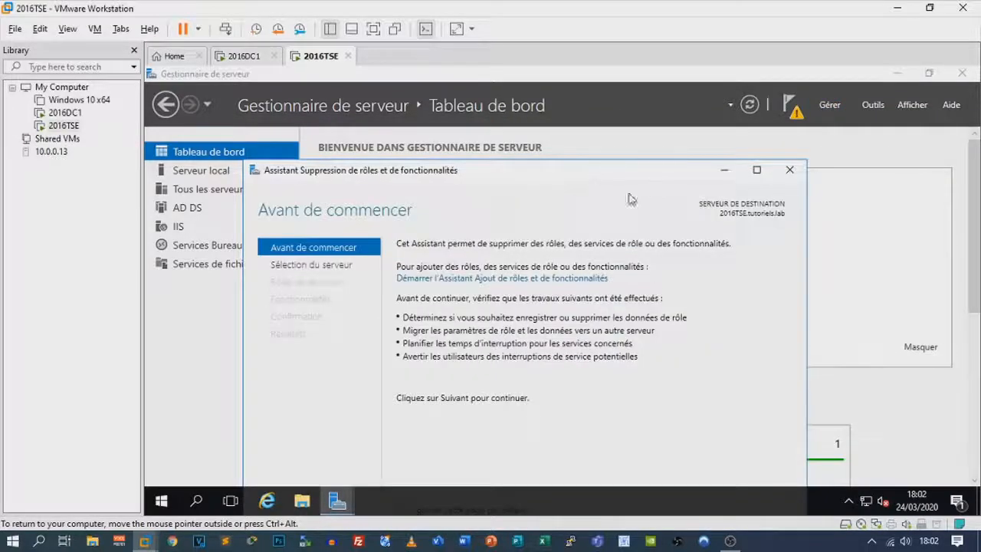
{"action": "left_click_drag", "start_coordinate": [614, 170], "coordinate": [547, 77]}
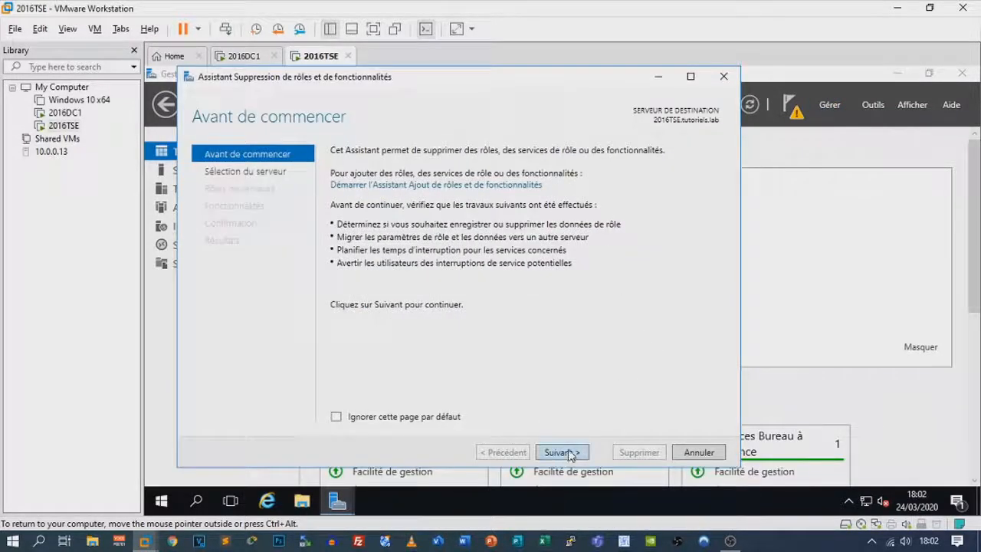
{"action": "left_click", "coordinate": [564, 453]}
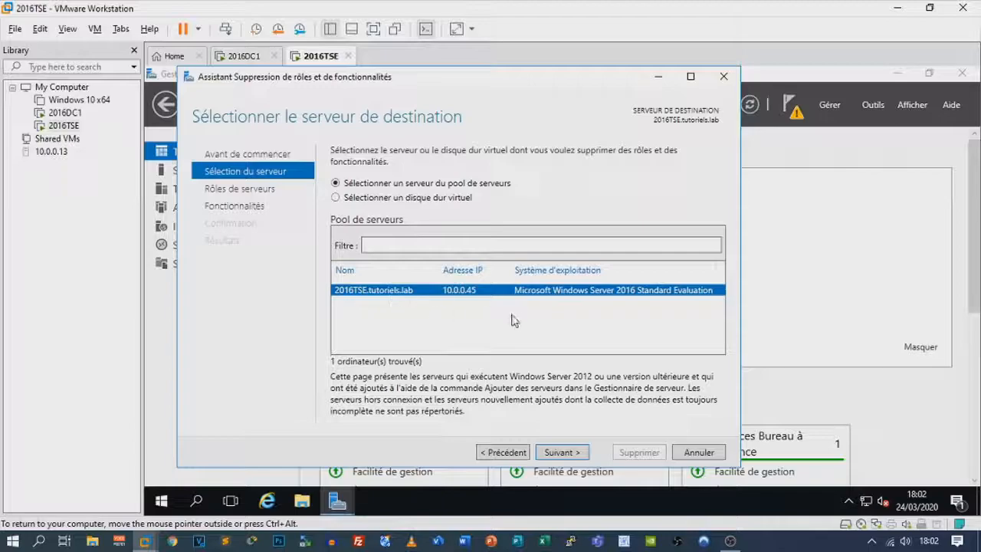
{"action": "left_click", "coordinate": [577, 452]}
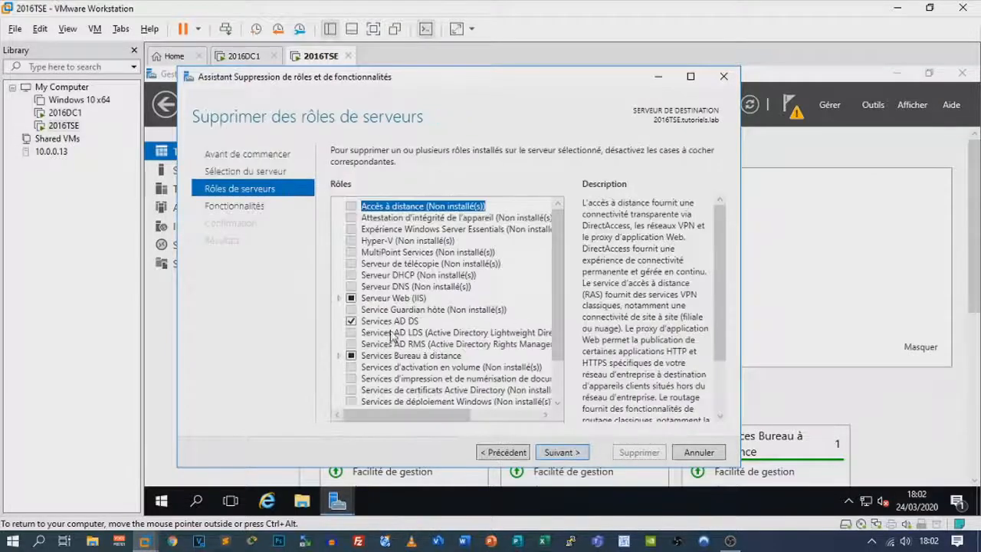
{"action": "left_click", "coordinate": [351, 299]}
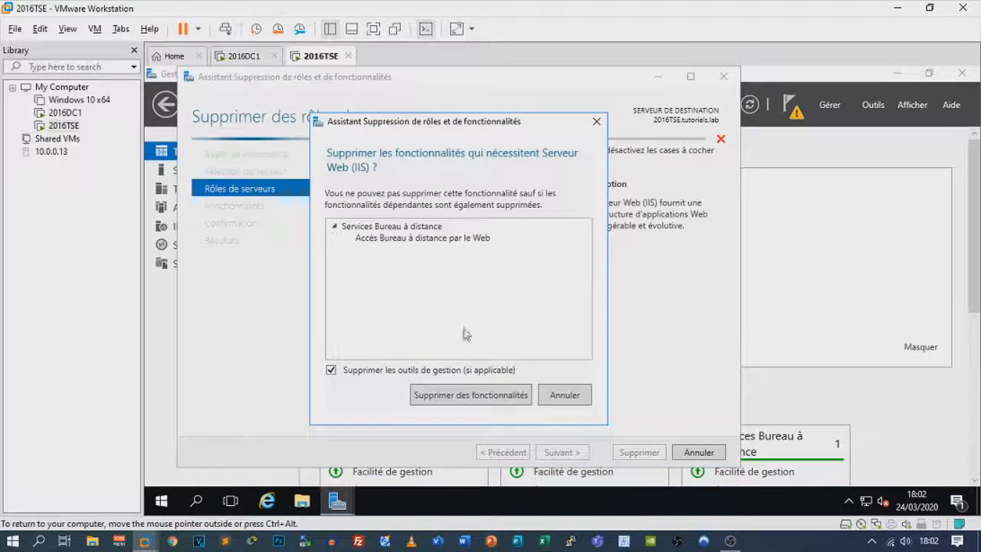
{"action": "left_click", "coordinate": [500, 400]}
{"action": "left_click", "coordinate": [560, 453]}
{"action": "left_click", "coordinate": [560, 454]}
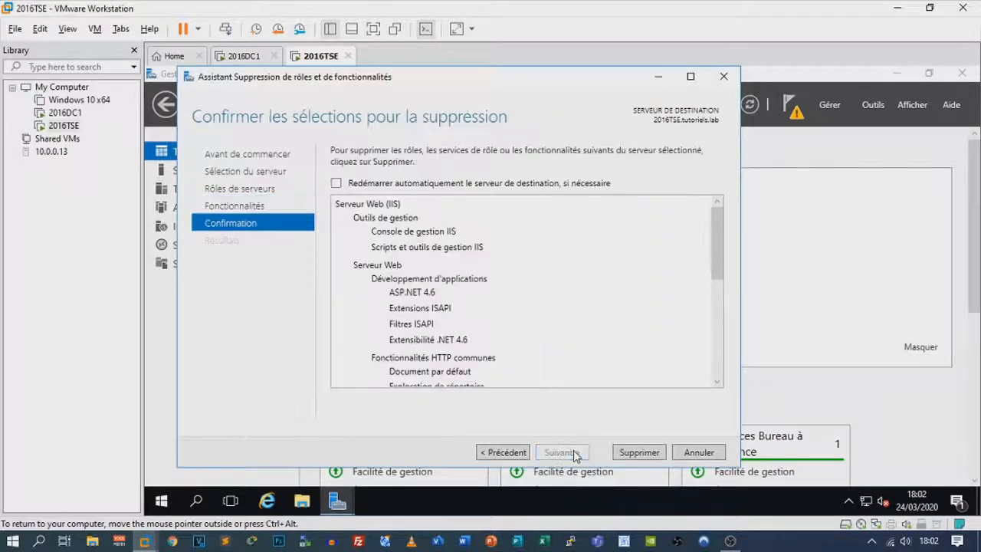
{"action": "key", "text": "Return"}
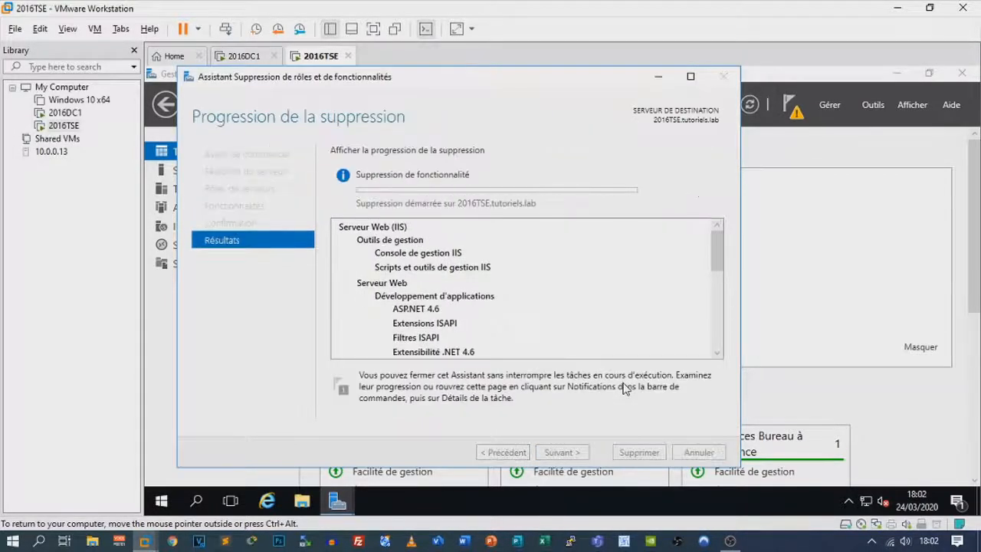
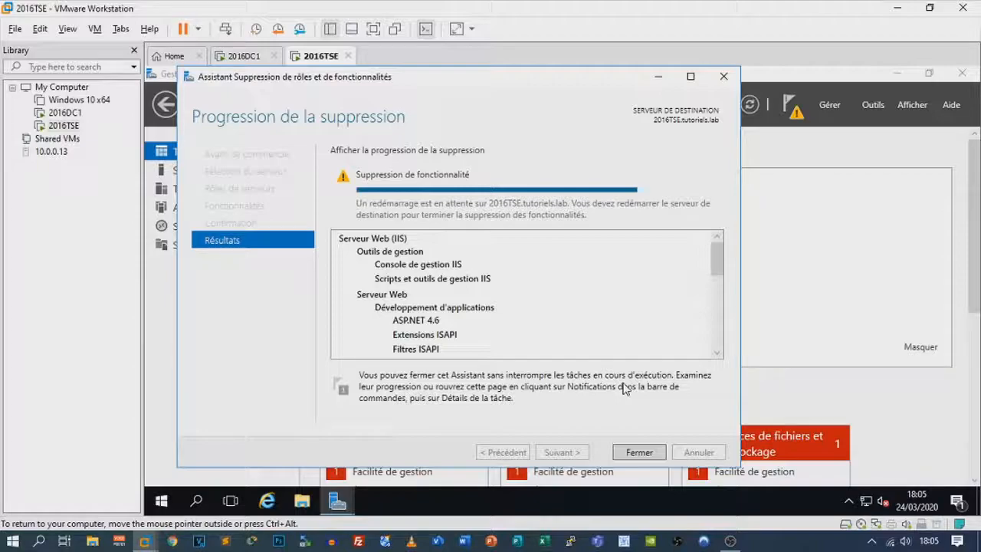
Close the finished removal wizard and launch Gestion des stratégies de groupe from the Outils menu
{"action": "left_click", "coordinate": [640, 453]}
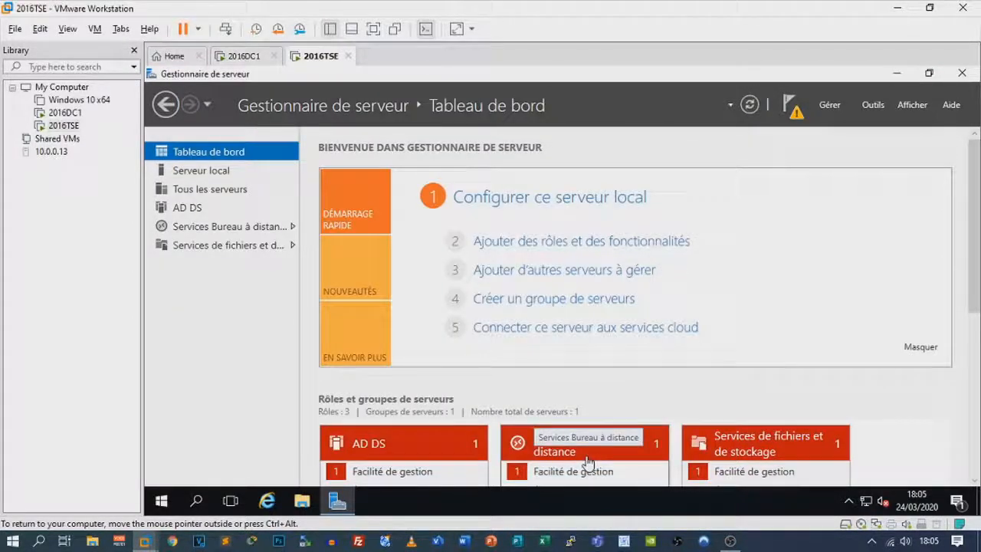
{"action": "left_click", "coordinate": [872, 106]}
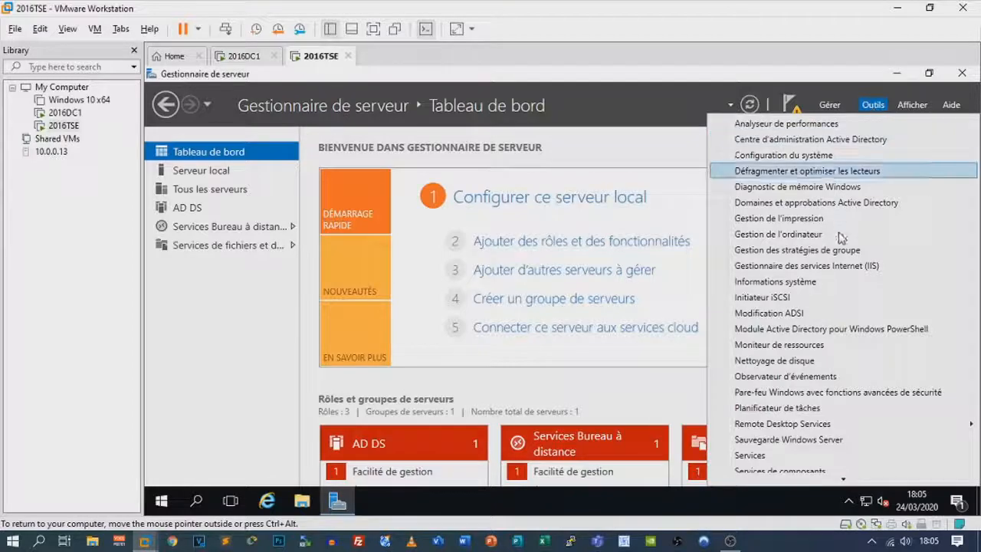
{"action": "scroll", "coordinate": [843, 312], "scroll_direction": "down", "scroll_amount": 4}
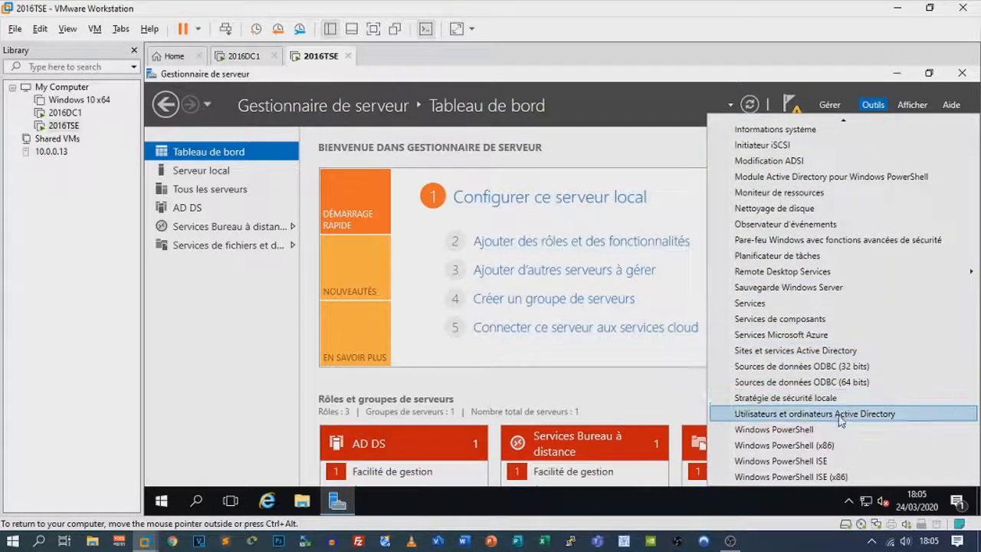
{"action": "scroll", "coordinate": [841, 420], "scroll_direction": "up", "scroll_amount": 4}
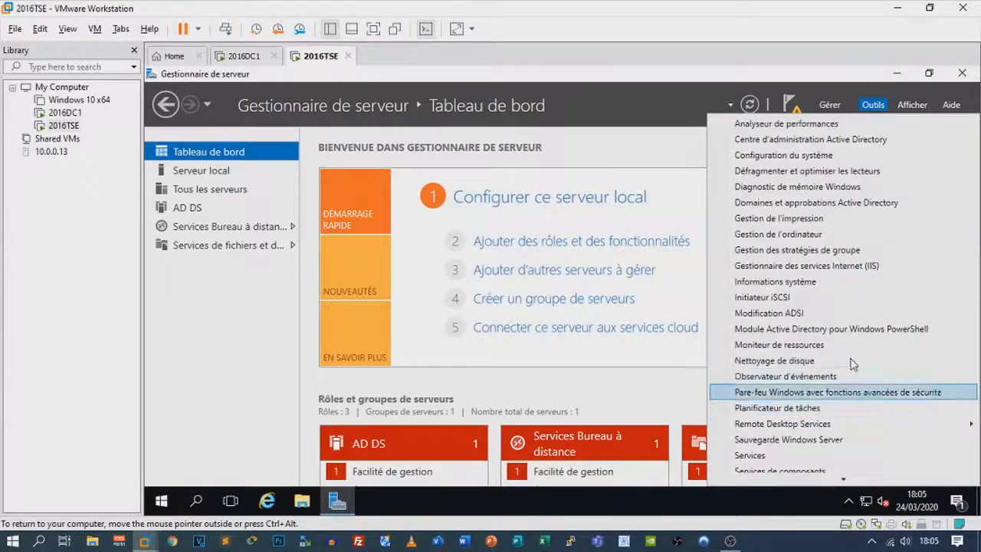
{"action": "left_click", "coordinate": [805, 251]}
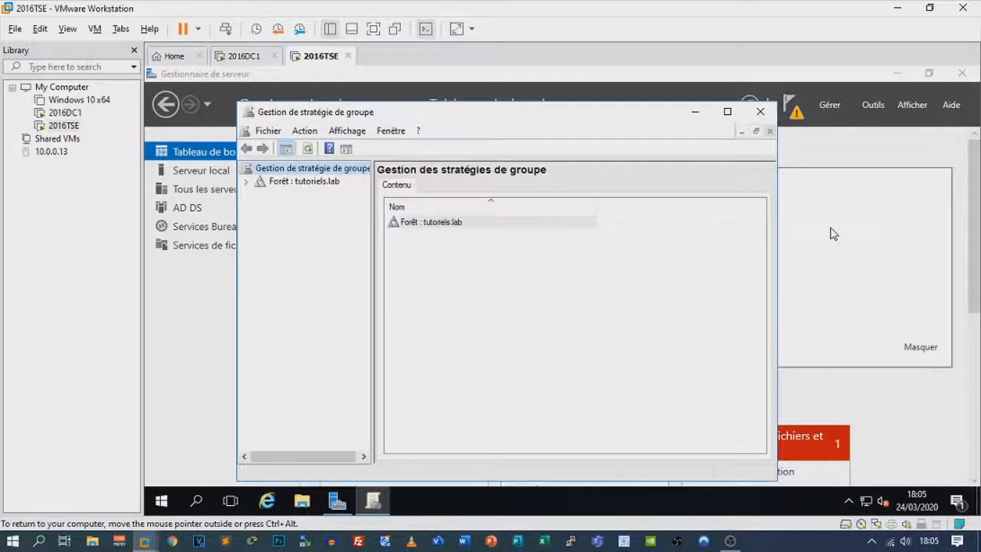
Create a GPO named TEST linked to the Lille OU in tutoriels.lab
{"action": "left_click", "coordinate": [247, 182]}
{"action": "left_click", "coordinate": [259, 194]}
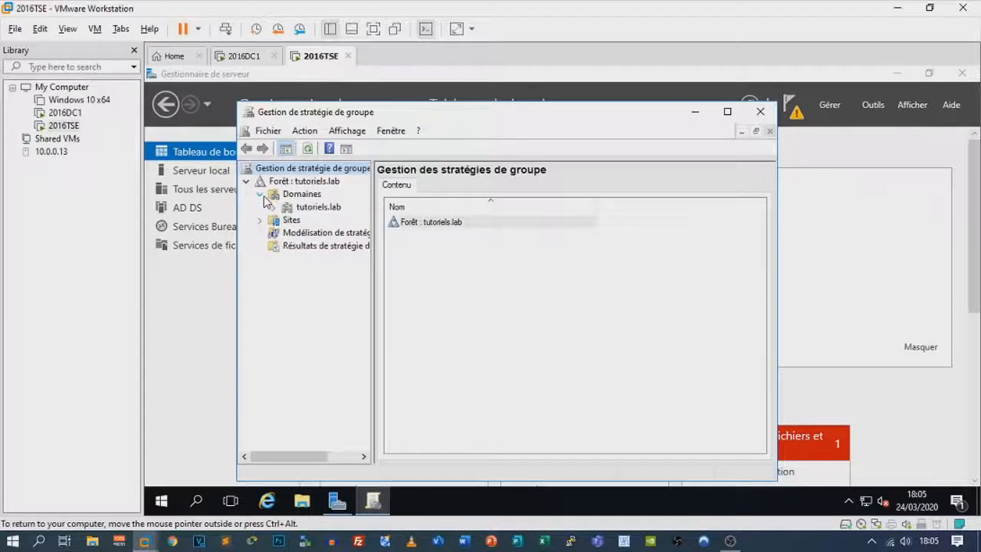
{"action": "left_click", "coordinate": [277, 209]}
{"action": "left_click", "coordinate": [274, 209]}
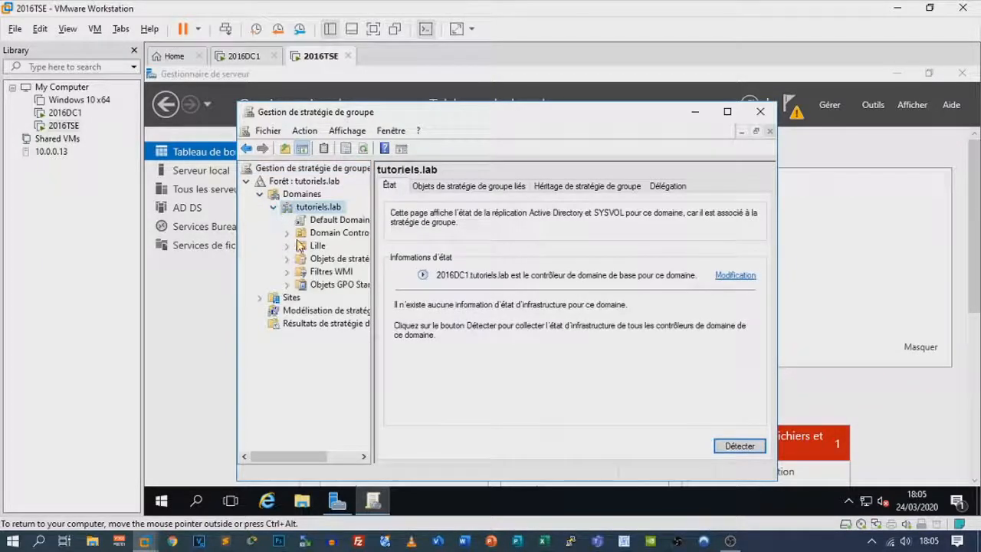
{"action": "left_click", "coordinate": [287, 245]}
{"action": "right_click", "coordinate": [313, 250]}
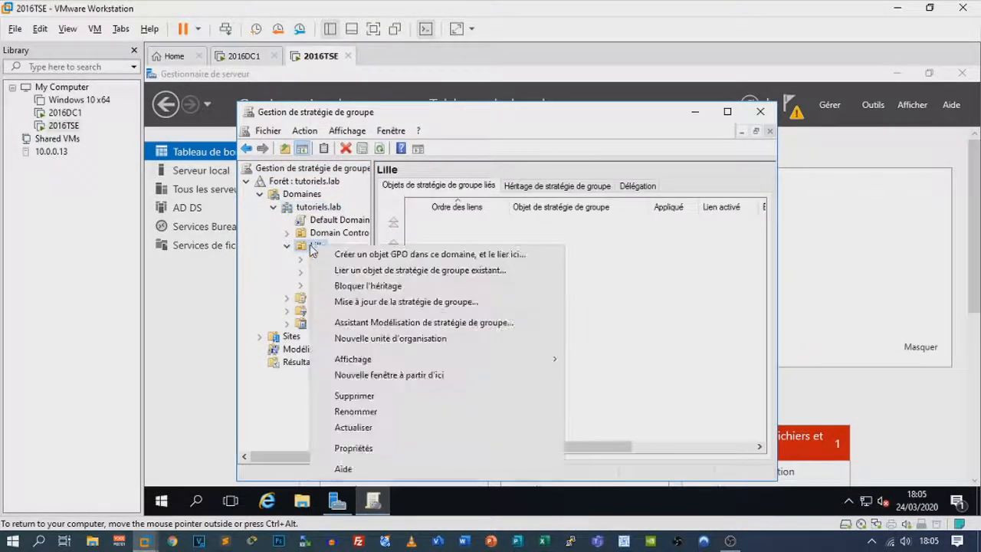
{"action": "left_click", "coordinate": [352, 257]}
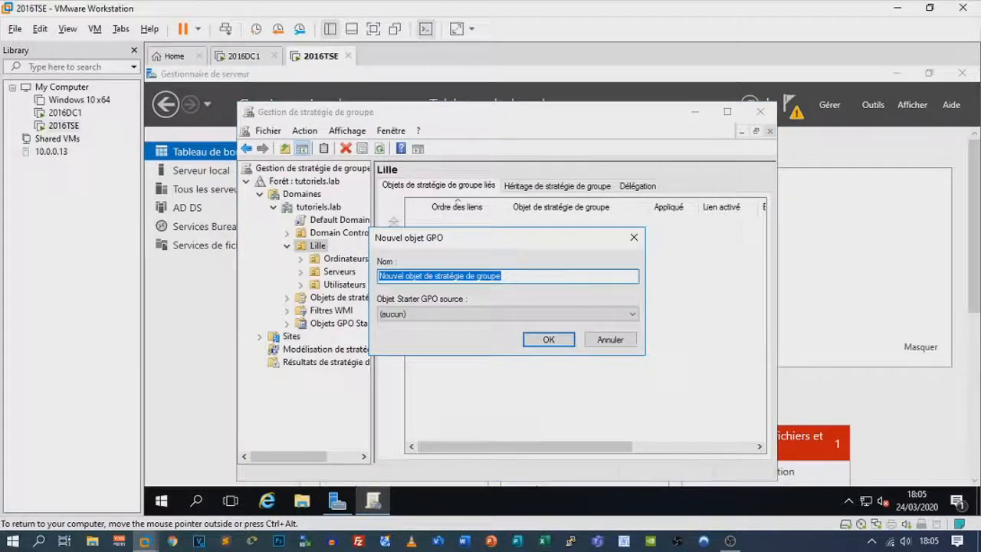
{"action": "type", "text": "TEST"}
{"action": "key", "text": "Return"}
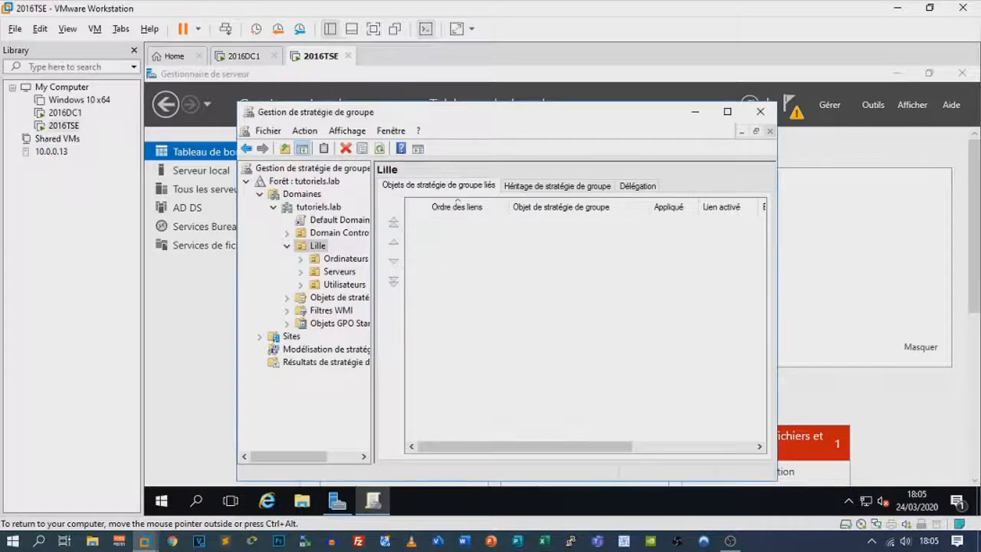
Open the TEST GPO link in the Group Policy Management Editor
{"action": "left_click", "coordinate": [330, 260]}
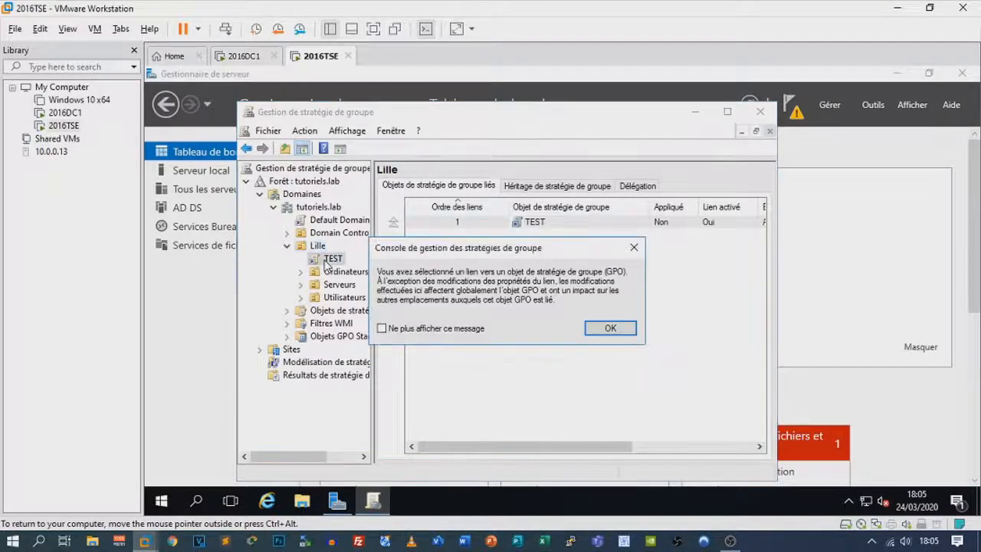
{"action": "left_click", "coordinate": [604, 326]}
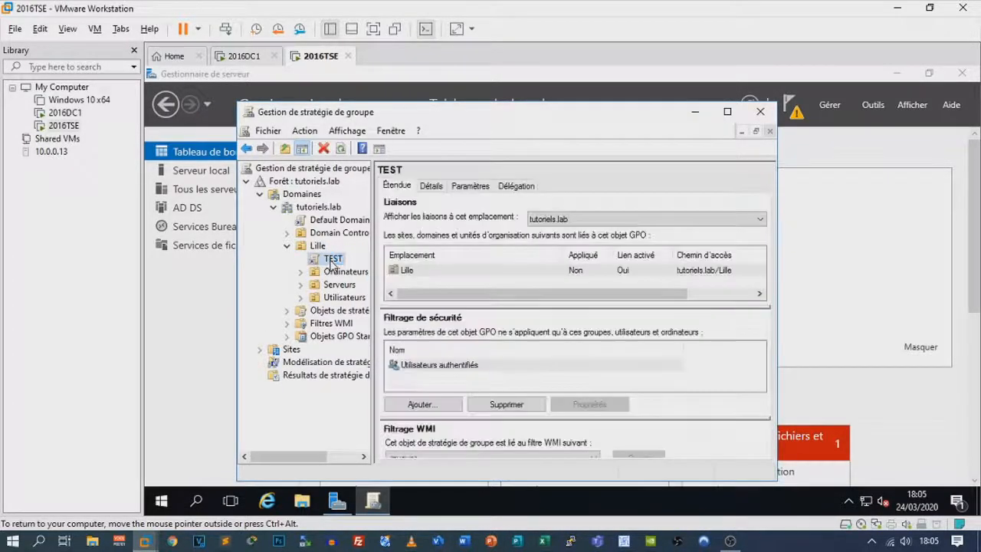
{"action": "right_click", "coordinate": [331, 262]}
{"action": "left_click", "coordinate": [344, 273]}
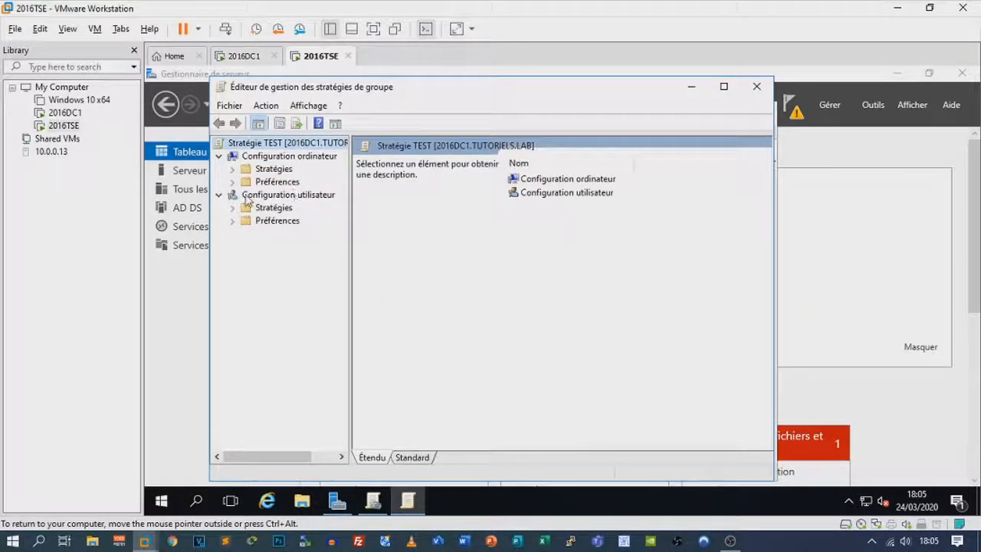
Browse to Configuration utilisateur > Modèles d'administration > Panneau de configuration policy settings
{"action": "left_click", "coordinate": [233, 208]}
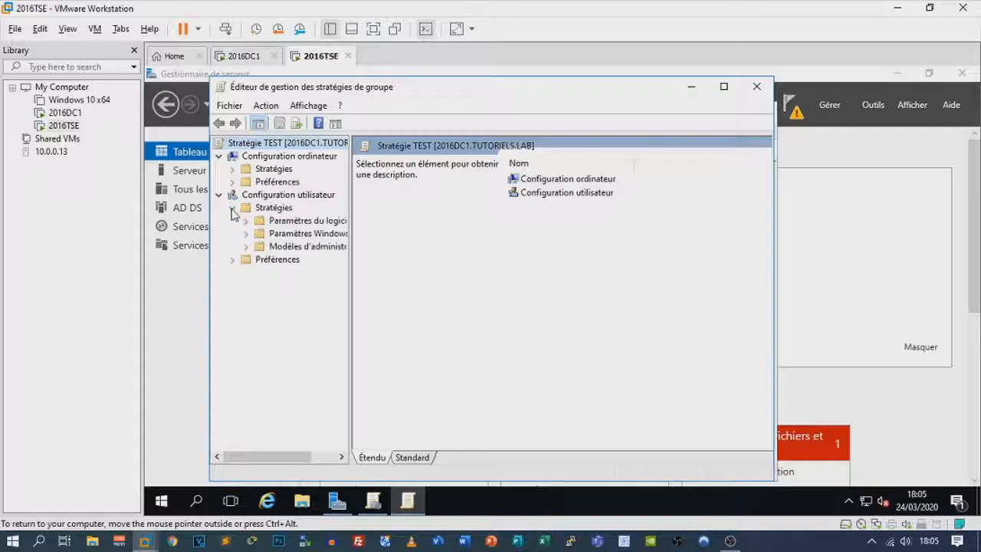
{"action": "left_click", "coordinate": [246, 246]}
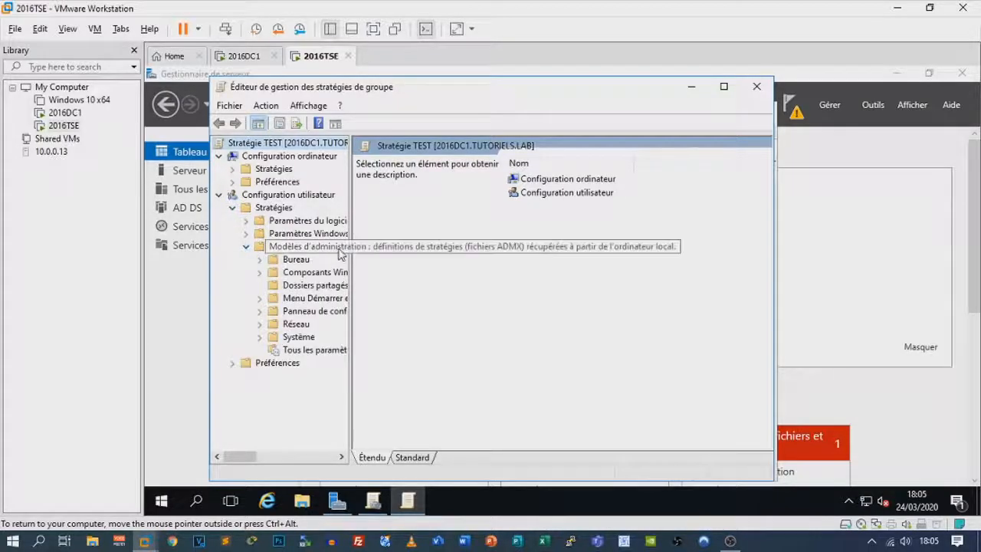
{"action": "left_click_drag", "start_coordinate": [350, 254], "coordinate": [433, 255]}
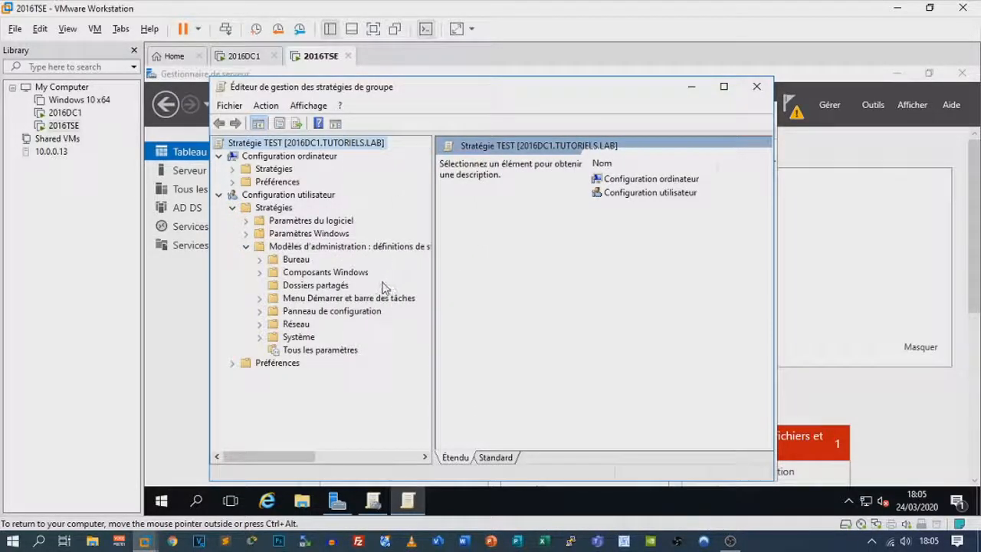
{"action": "left_click", "coordinate": [262, 311]}
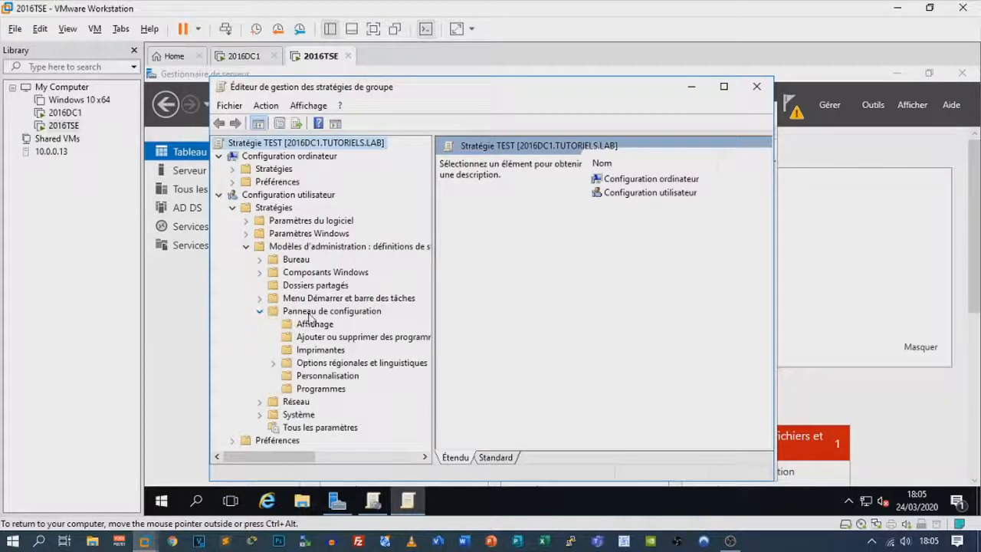
{"action": "left_click", "coordinate": [309, 314]}
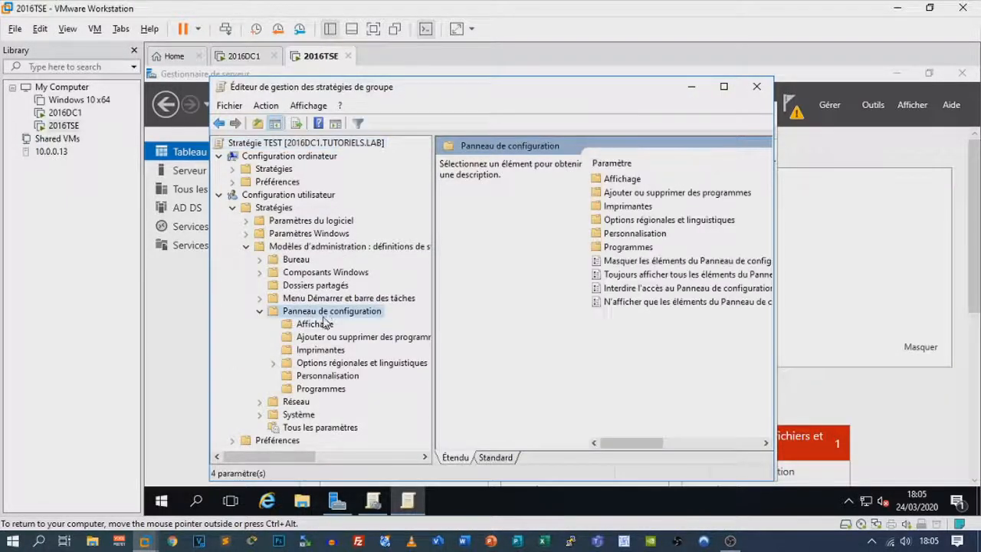
Set the Control Panel and PC Settings access prohibition to Activé and close the editor
{"action": "left_click", "coordinate": [626, 290]}
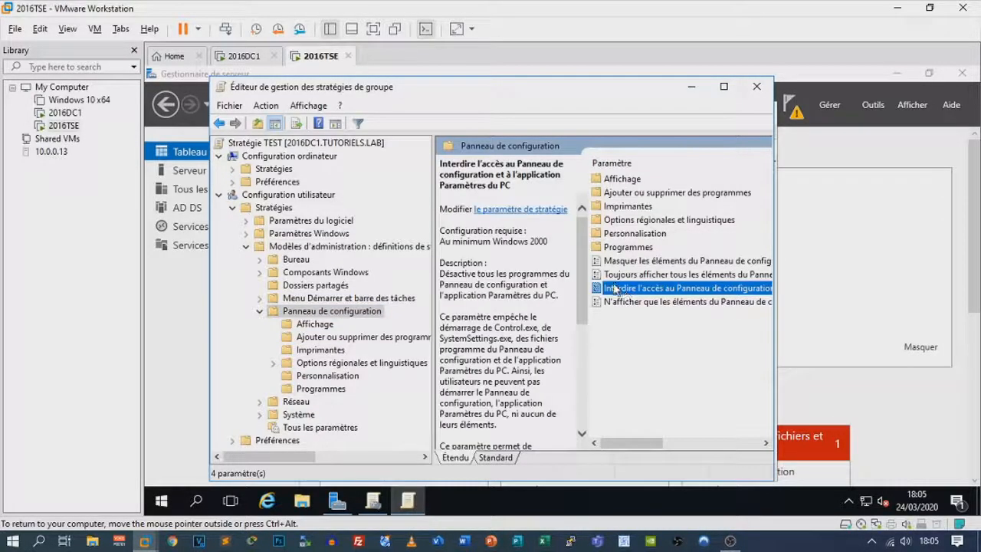
{"action": "double_click", "coordinate": [616, 290]}
{"action": "left_click", "coordinate": [218, 175]}
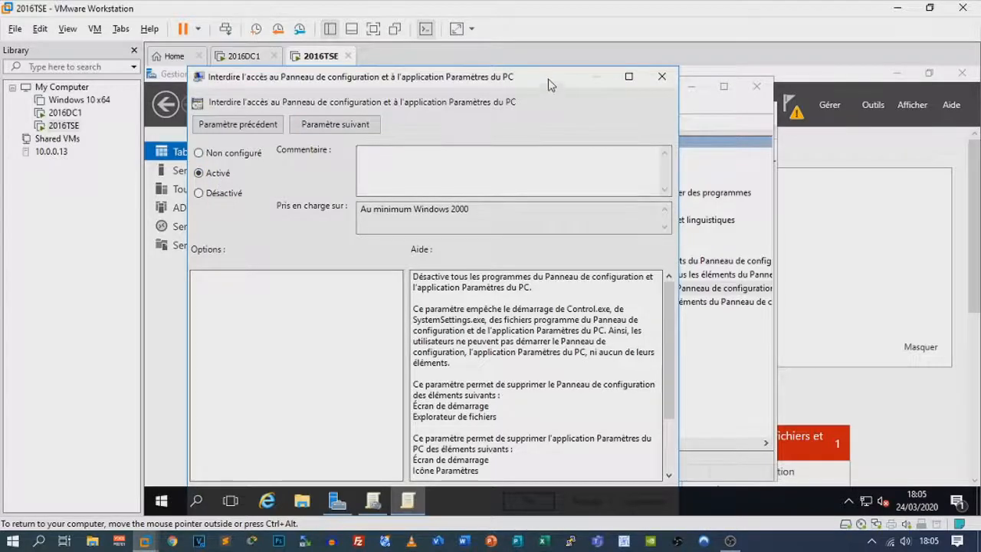
{"action": "left_click_drag", "start_coordinate": [547, 80], "coordinate": [549, 80]}
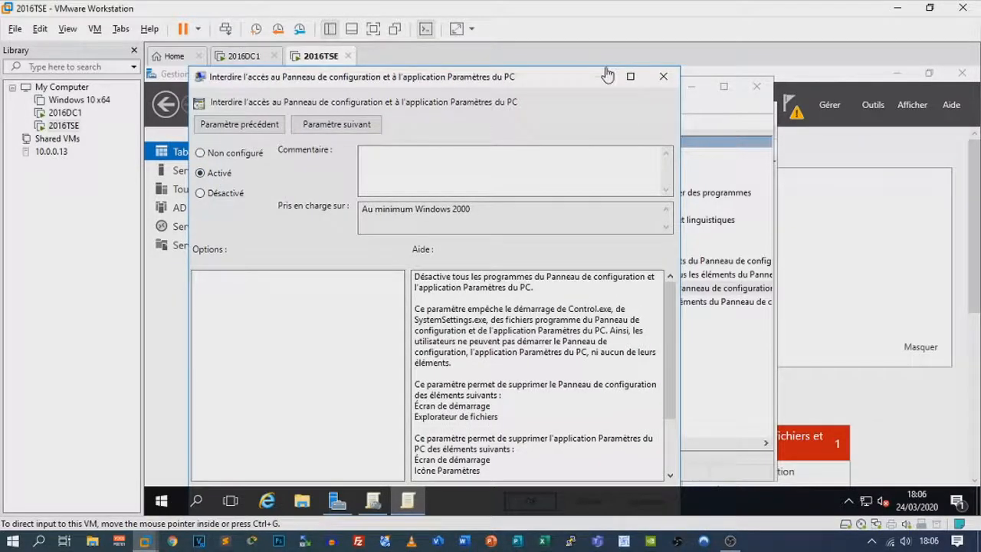
{"action": "left_click", "coordinate": [630, 75]}
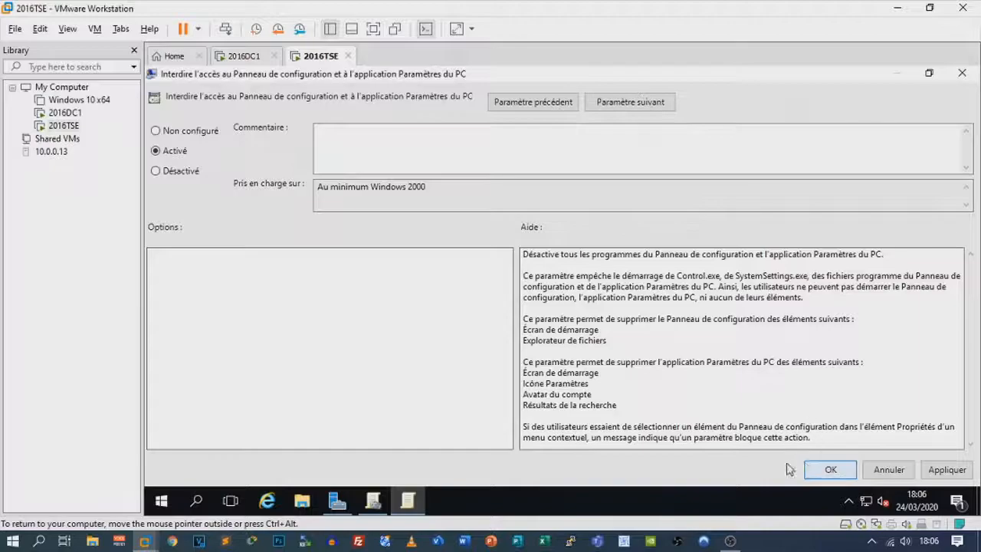
{"action": "left_click", "coordinate": [830, 470]}
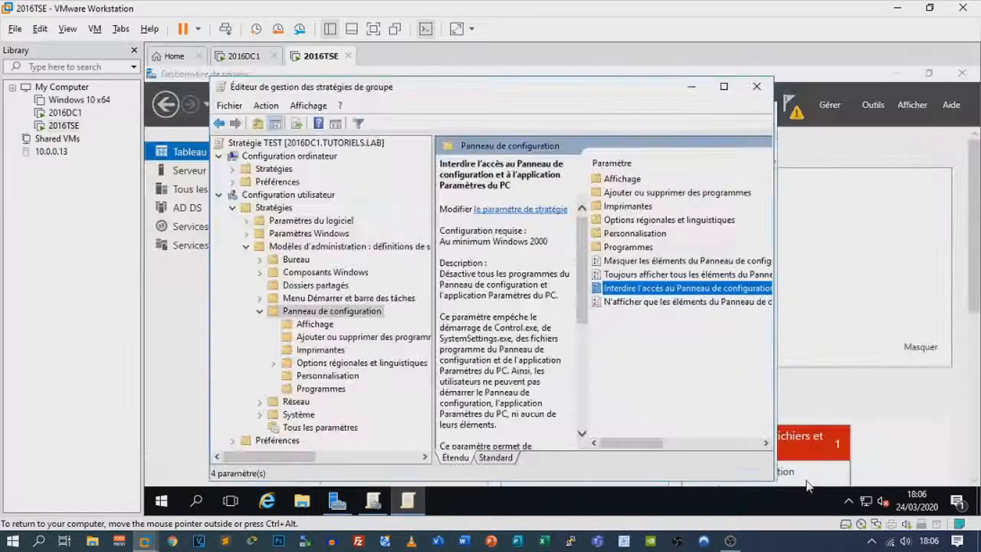
{"action": "left_click", "coordinate": [756, 86]}
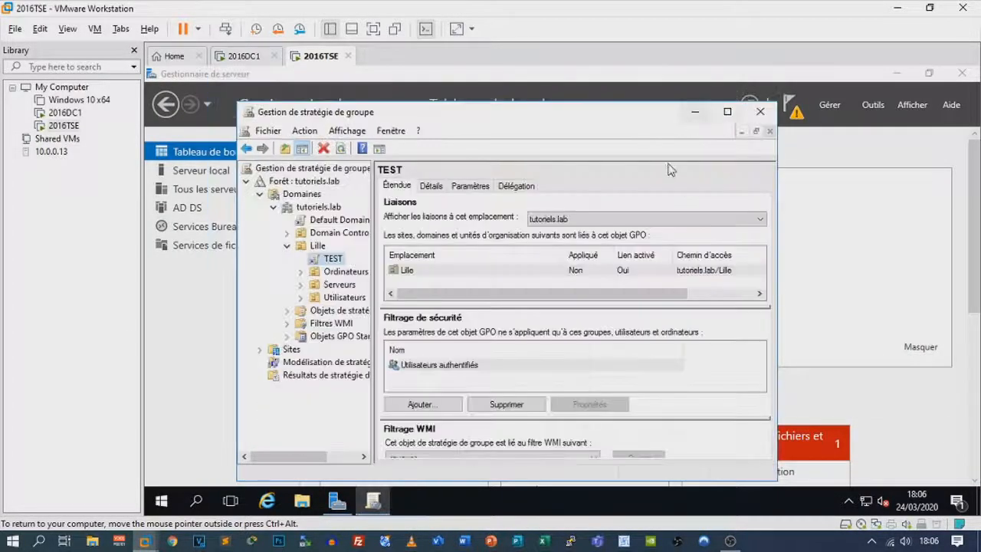
Close GPMC and run gpupdate /force in a CMD console on 2016TSE
{"action": "left_click", "coordinate": [760, 111]}
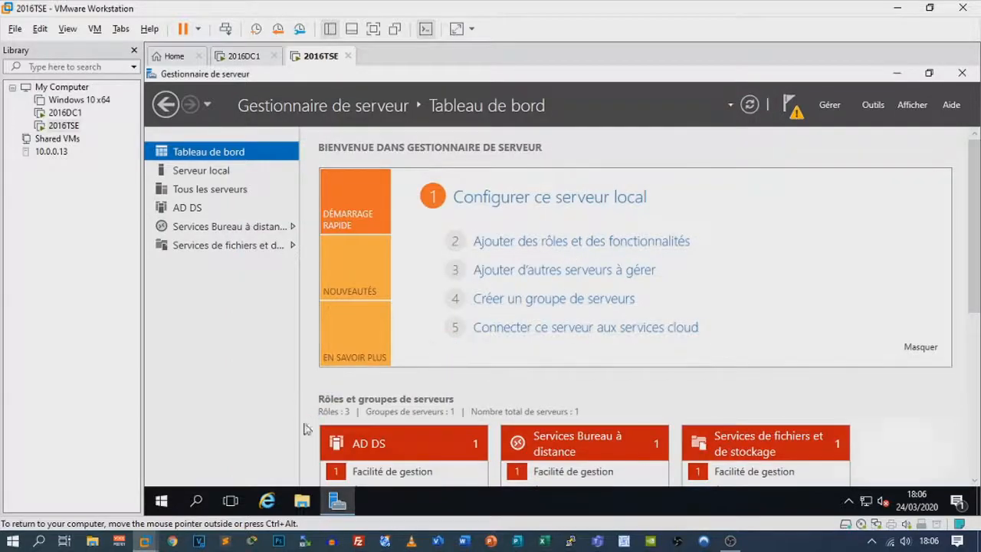
{"action": "key", "text": "super+r"}
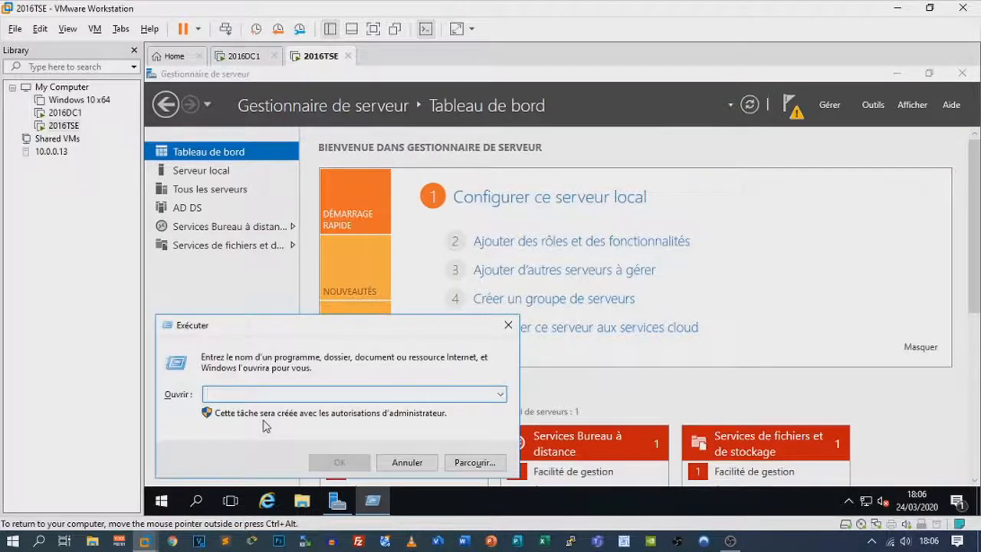
{"action": "type", "text": "C:"}
{"action": "type", "text": "MD"}
{"action": "key", "text": "Return"}
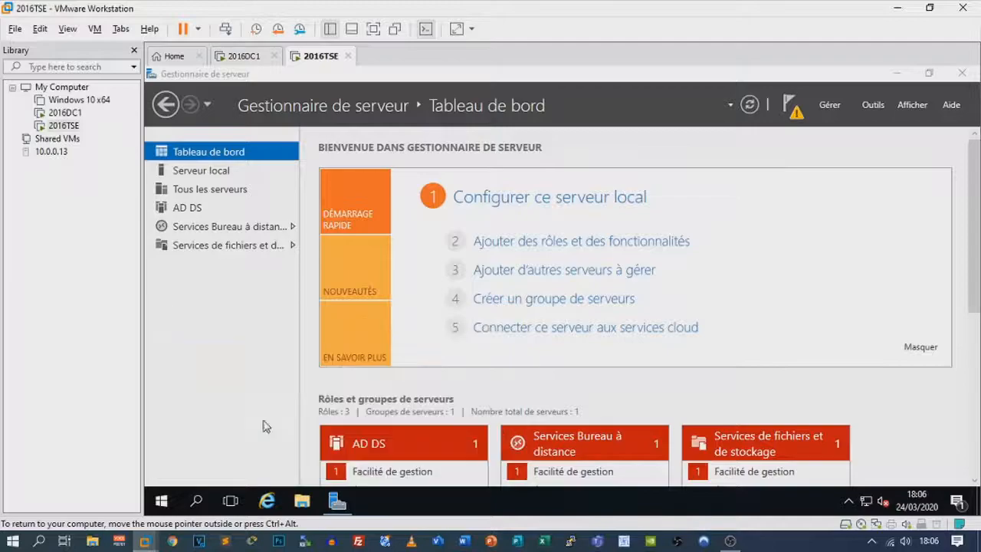
{"action": "type", "text": "gpu"}
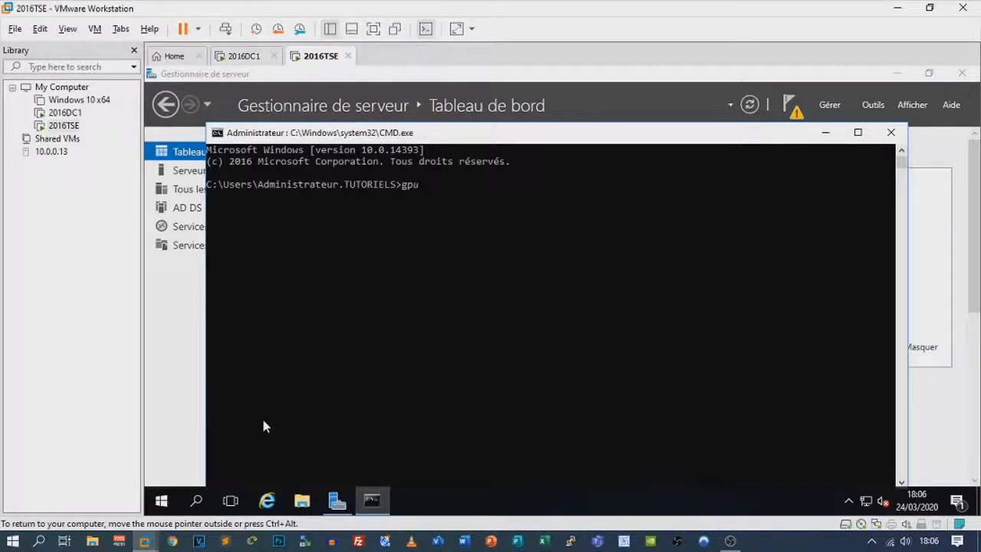
{"action": "type", "text": "pd"}
{"action": "type", "text": "ate /force"}
{"action": "key", "text": "Return"}
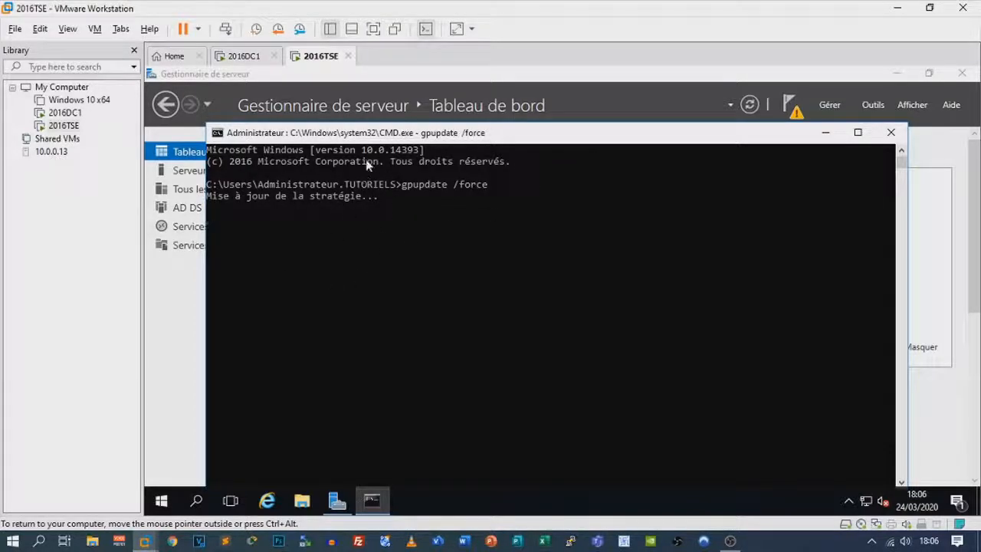
Switch to the 2016DC1 virtual machine and unlock its desktop
{"action": "left_click", "coordinate": [246, 59]}
{"action": "left_click", "coordinate": [489, 182]}
{"action": "key", "text": "ctrl+alt+Delete"}
{"action": "key", "text": "Return"}
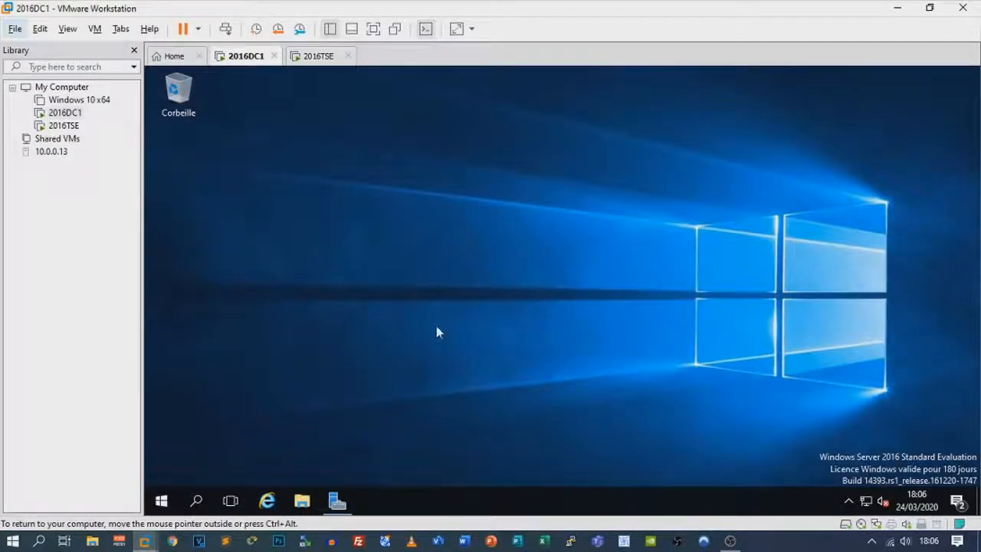
Launch Remote Desktop Connection on 2016DC1 and connect to 10.0.0.45
{"action": "left_click", "coordinate": [162, 501]}
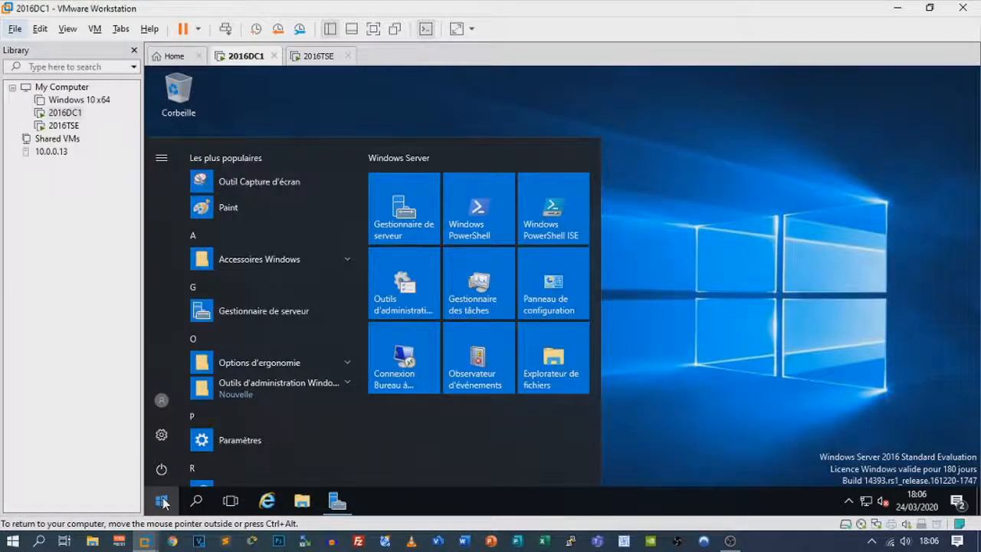
{"action": "type", "text": "bur"}
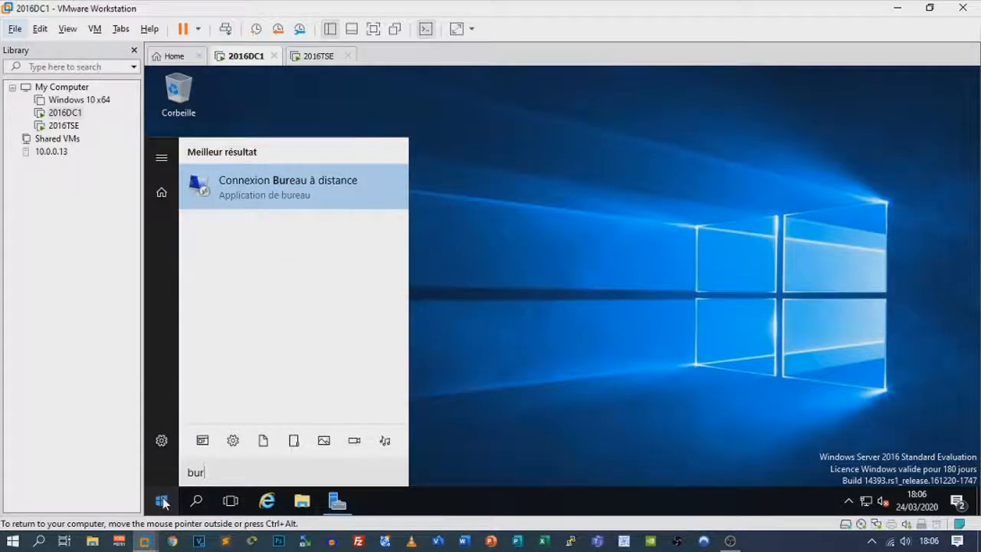
{"action": "key", "text": "Return"}
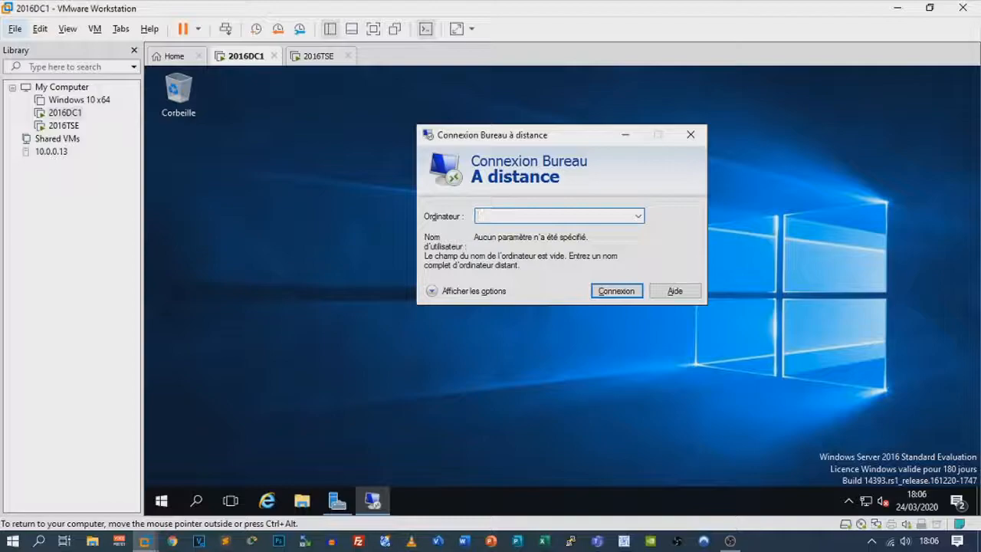
{"action": "type", "text": "10.0.0.45"}
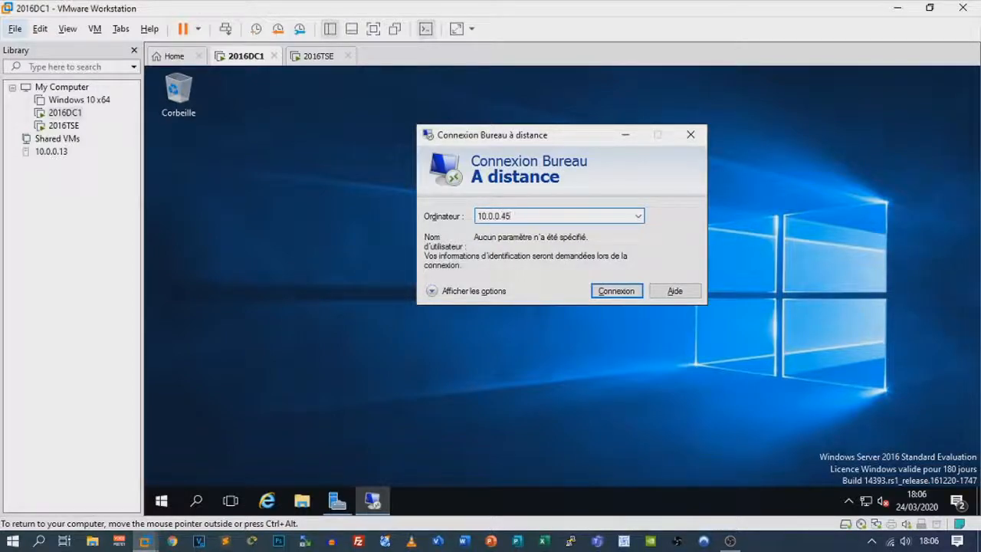
{"action": "key", "text": "Return"}
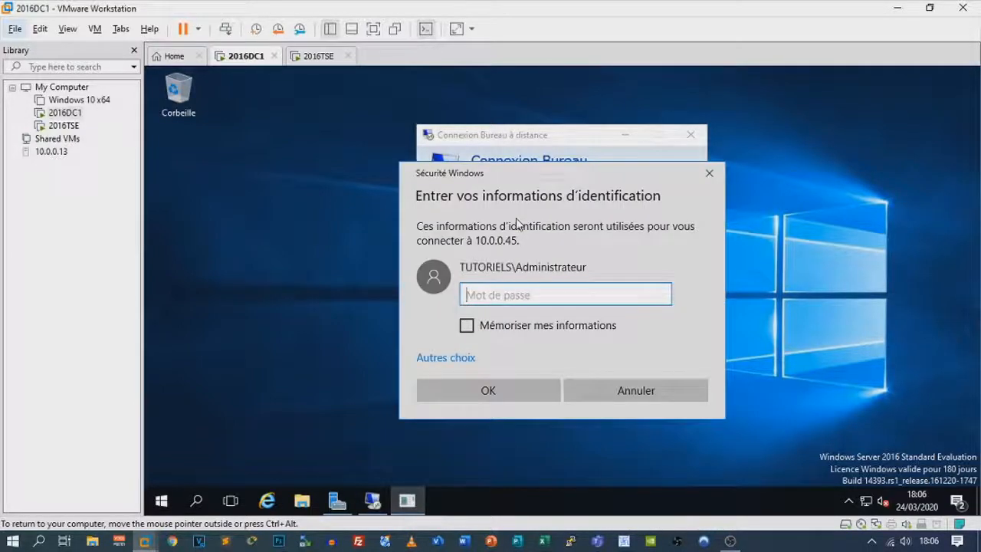
Sign in with another tutoriels domain account and password, accepting the certificate warning
{"action": "left_click", "coordinate": [456, 361]}
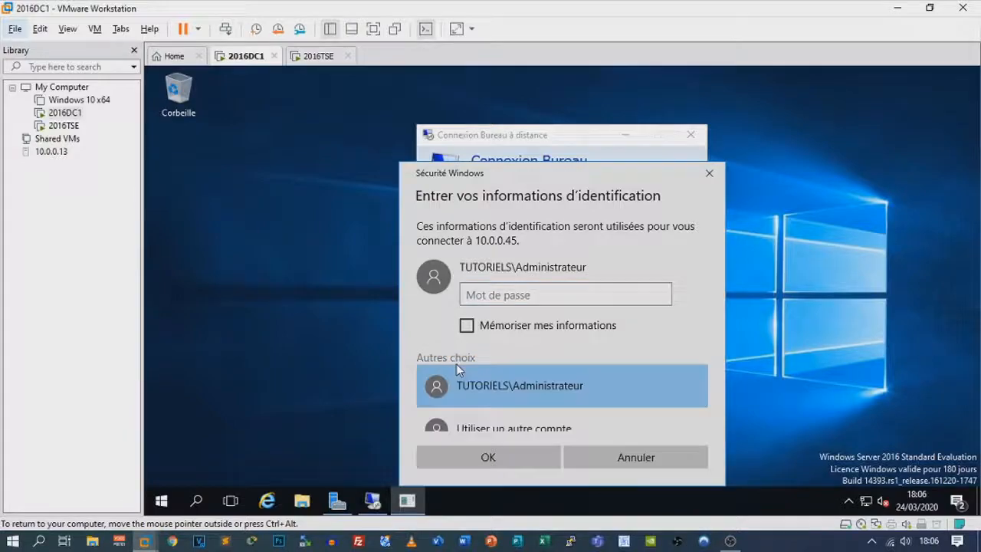
{"action": "left_click", "coordinate": [493, 406]}
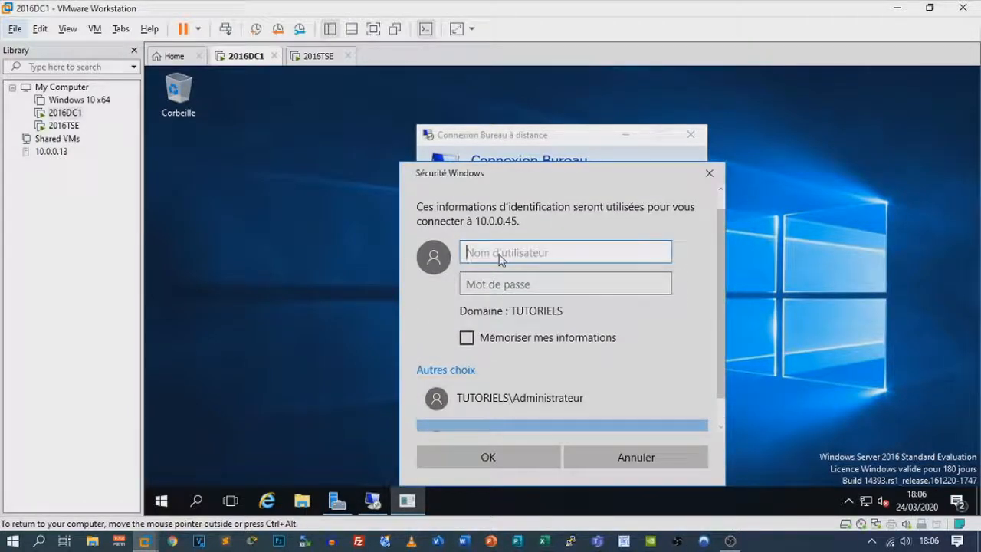
{"action": "type", "text": "tu"}
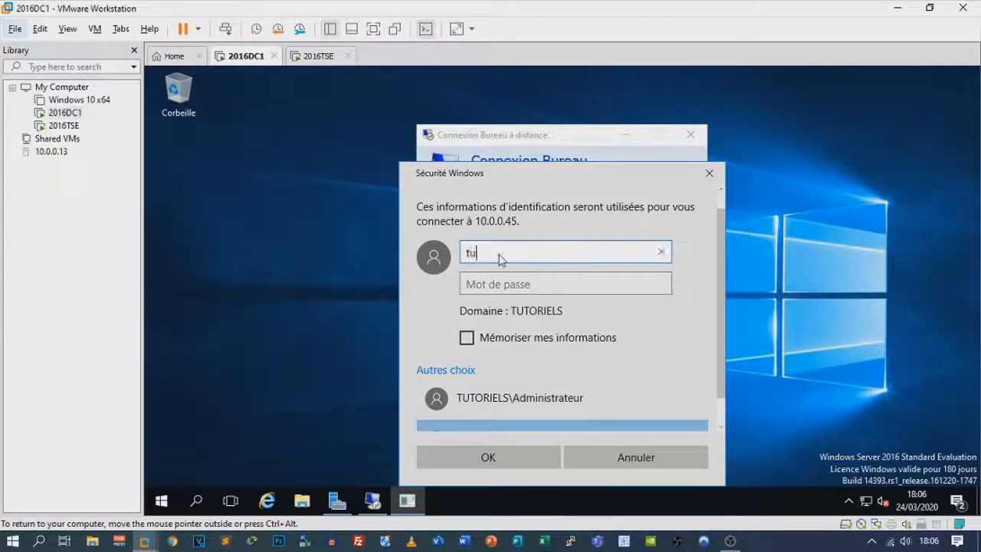
{"action": "type", "text": "toriels\\lab"}
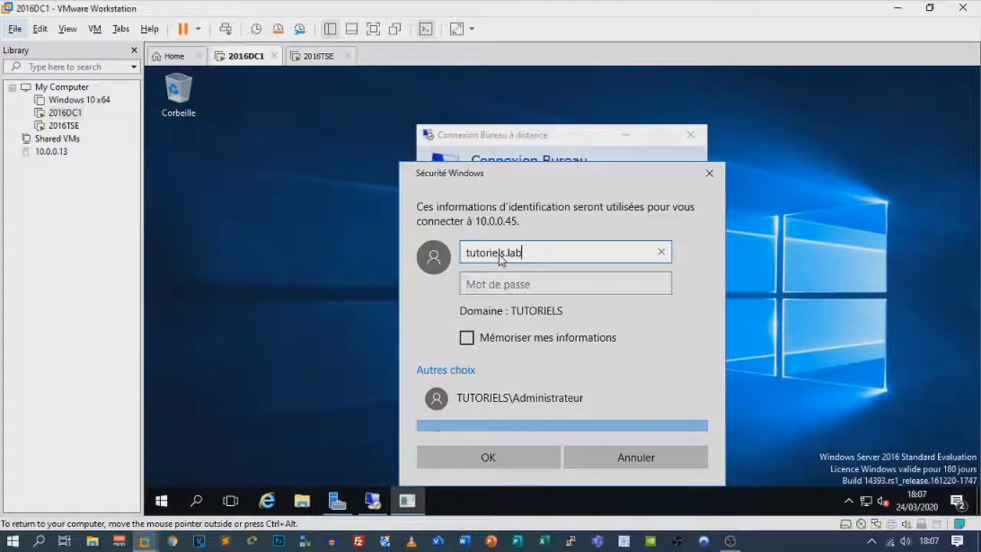
{"action": "type", "text": "\\zyrox"}
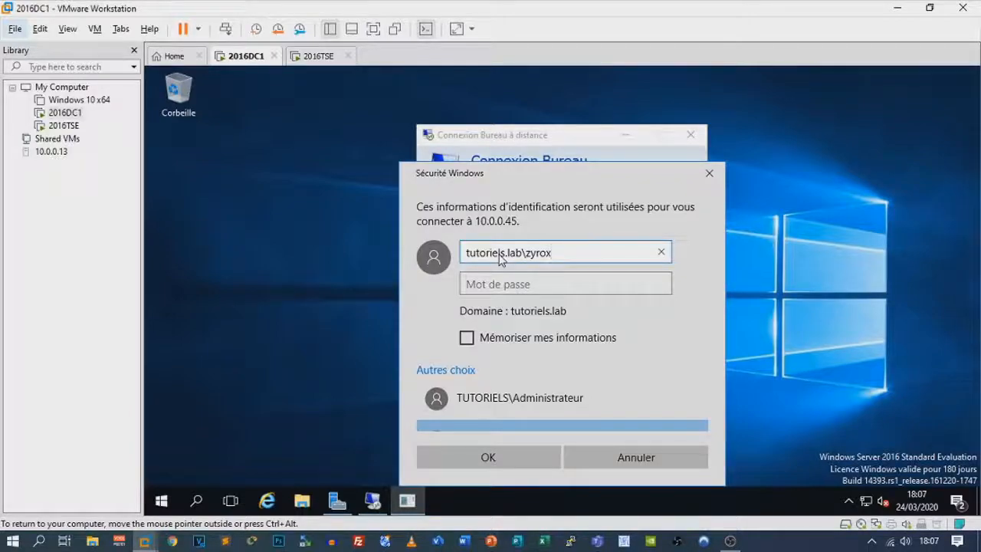
{"action": "key", "text": "Tab"}
{"action": "type", "text": "P@ssw0r"}
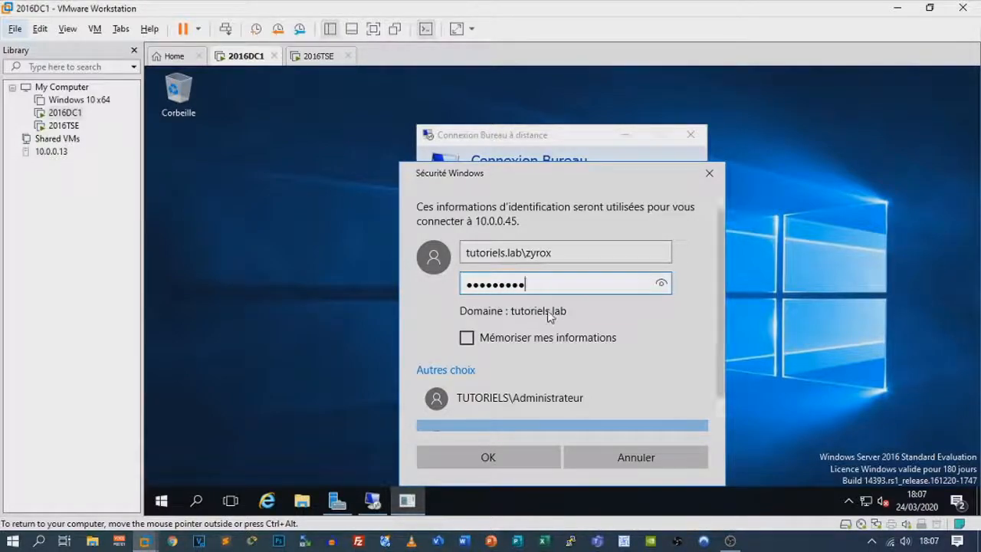
{"action": "left_click", "coordinate": [526, 457]}
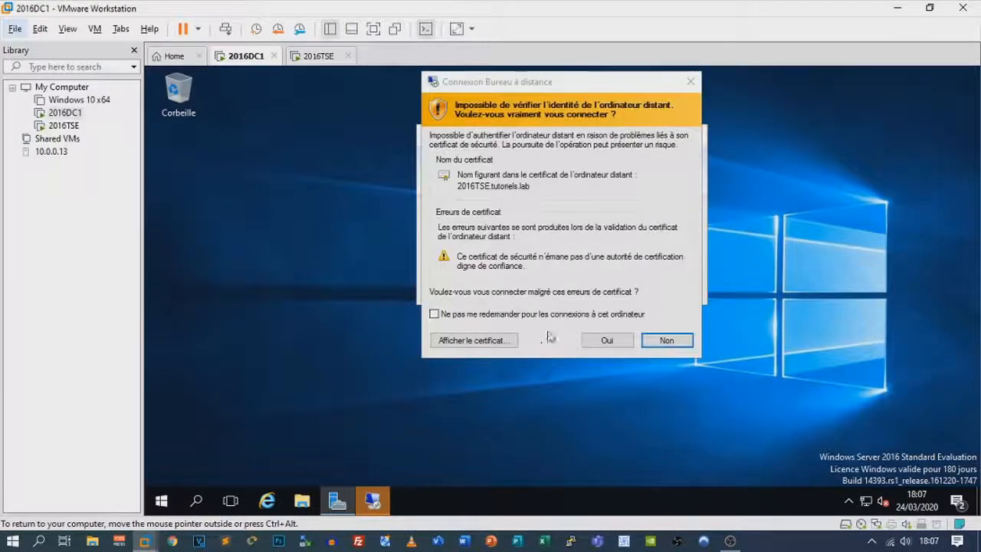
{"action": "left_click", "coordinate": [605, 341]}
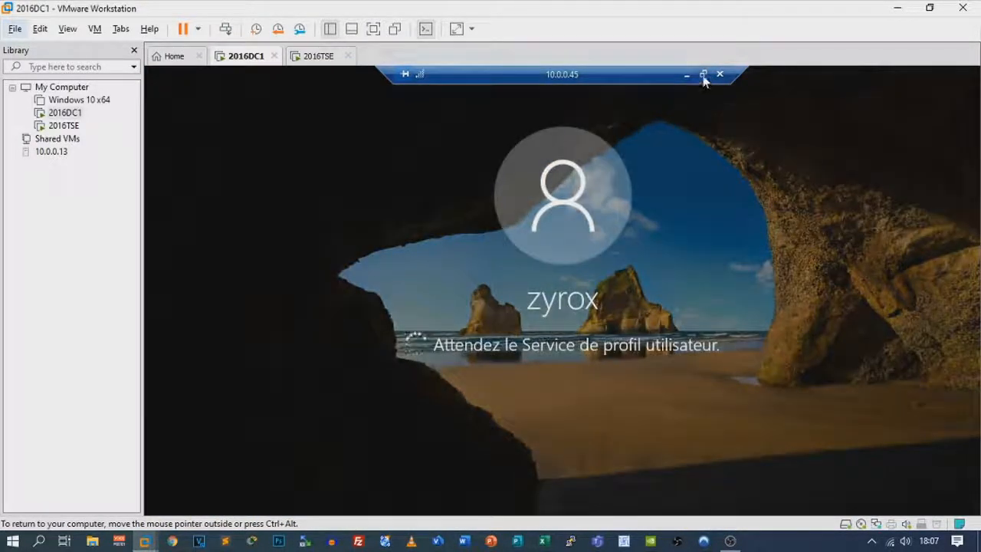
Restore the full-screen remote session to a window, then move and enlarge it
{"action": "left_click", "coordinate": [703, 75]}
{"action": "left_click_drag", "start_coordinate": [470, 77], "coordinate": [595, 69]}
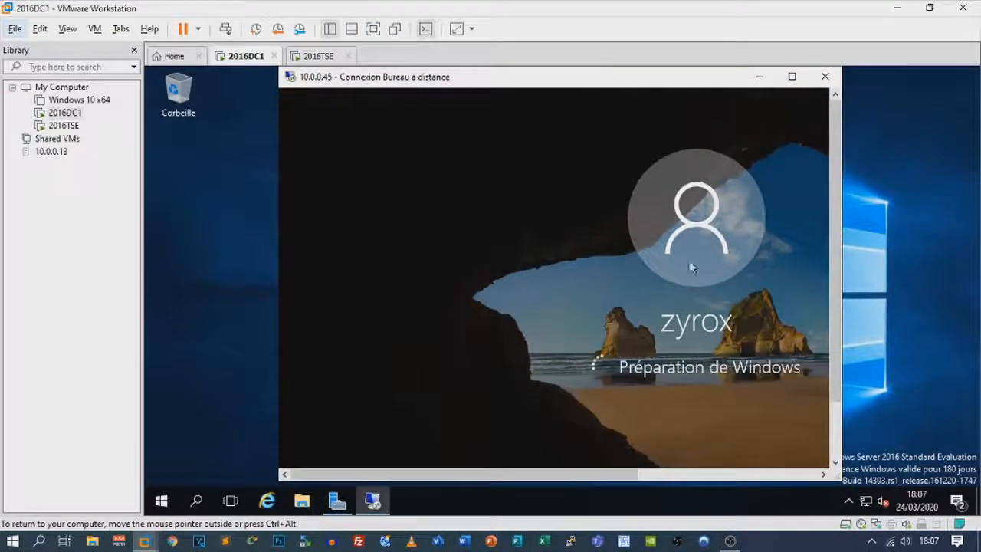
{"action": "left_click_drag", "start_coordinate": [841, 479], "coordinate": [852, 484]}
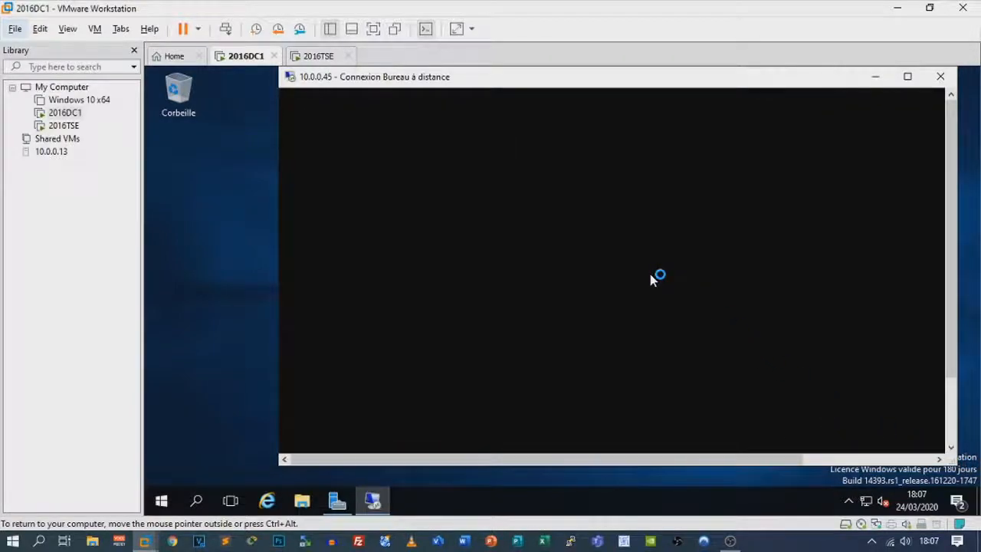
Check the gpupdate output on 2016TSE, then return to 2016DC1 and rearrange its windows
{"action": "left_click", "coordinate": [315, 56]}
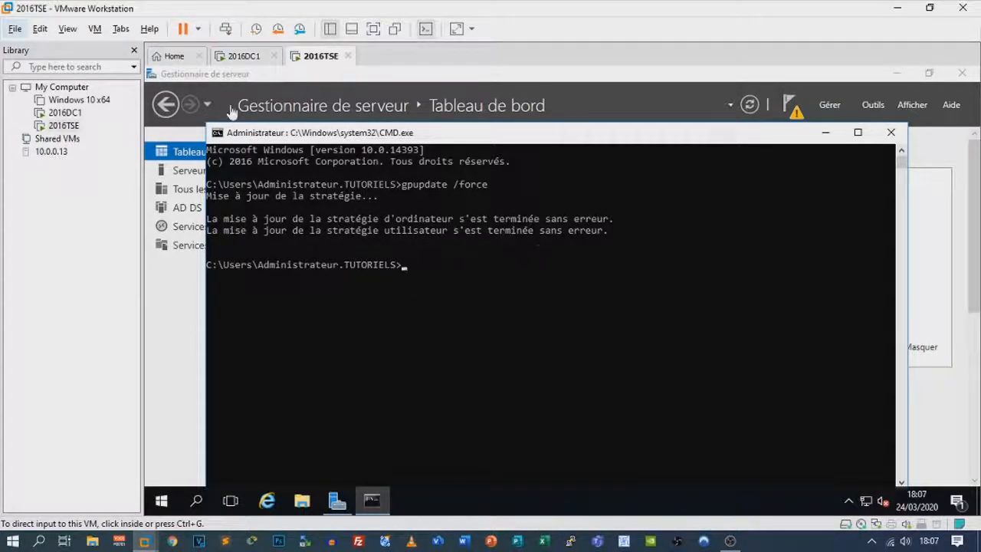
{"action": "left_click", "coordinate": [242, 58]}
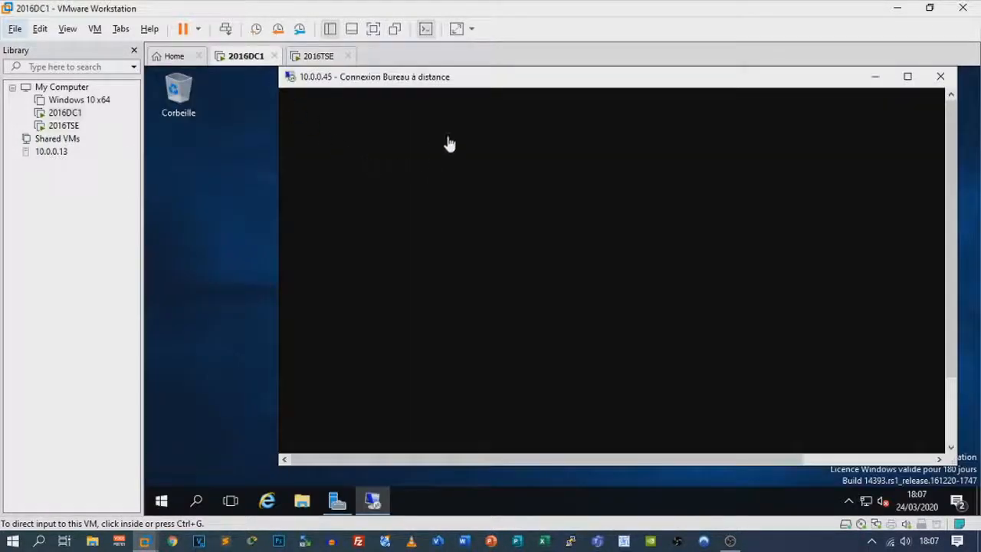
{"action": "left_click", "coordinate": [512, 255]}
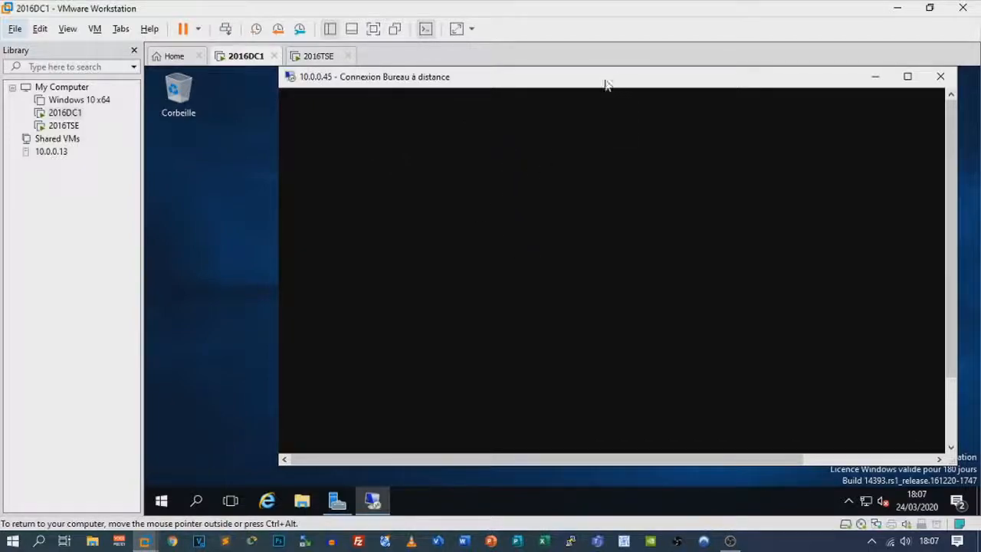
{"action": "left_click_drag", "start_coordinate": [605, 84], "coordinate": [518, 88]}
{"action": "left_click_drag", "start_coordinate": [433, 467], "coordinate": [246, 462]}
Launch a second Remote Desktop Connection to 10.0.0.45 from 2016DC1
{"action": "left_click", "coordinate": [171, 502]}
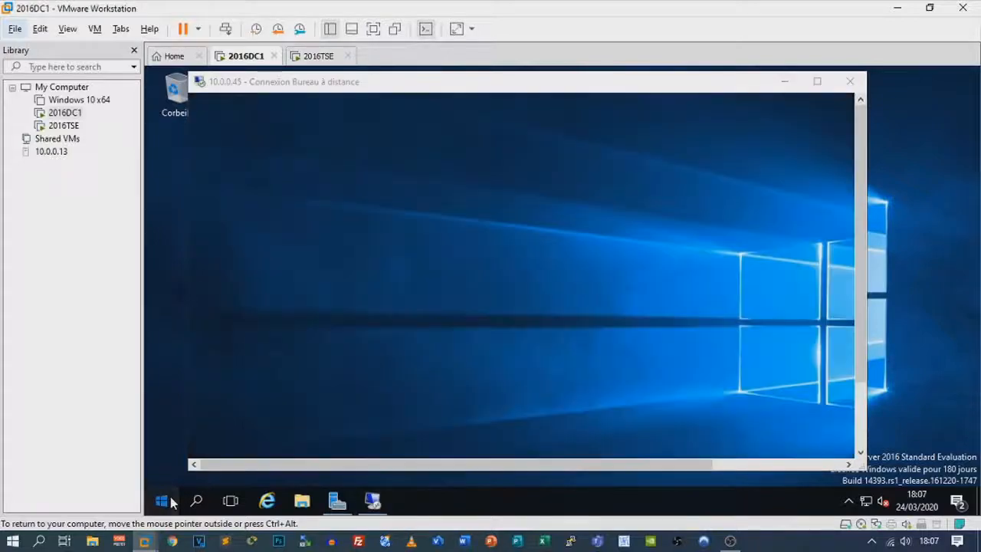
{"action": "type", "text": "bure"}
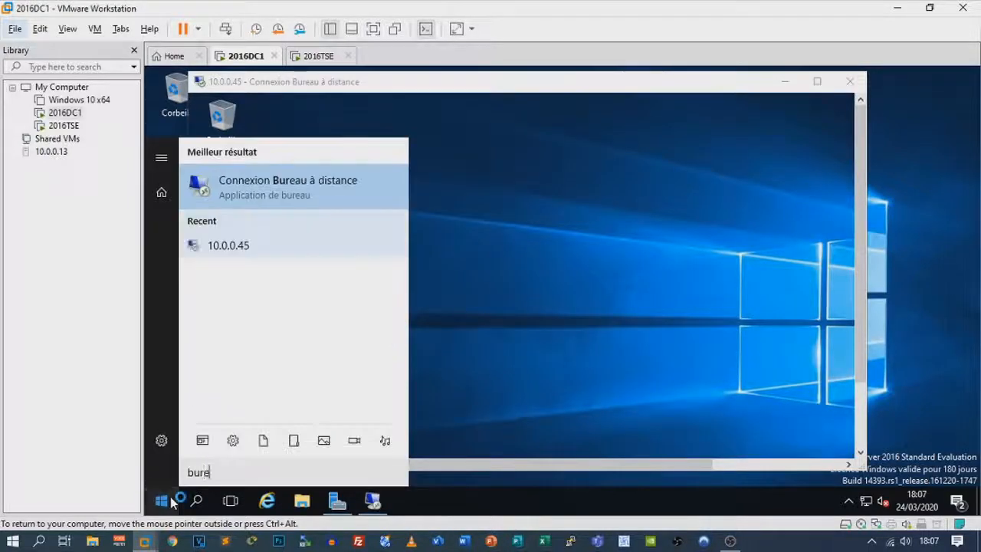
{"action": "key", "text": "Return"}
{"action": "type", "text": "10.0.0.45"}
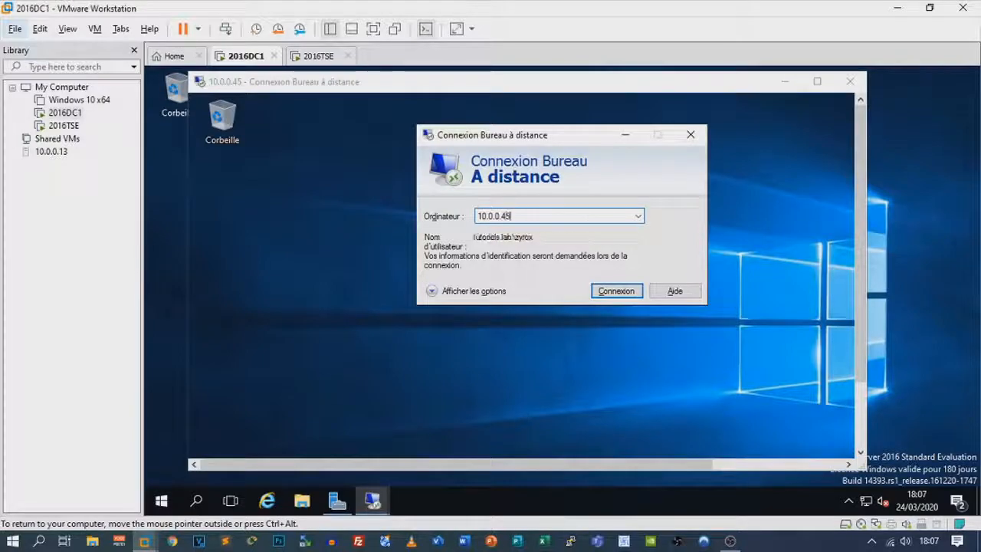
{"action": "key", "text": "Return"}
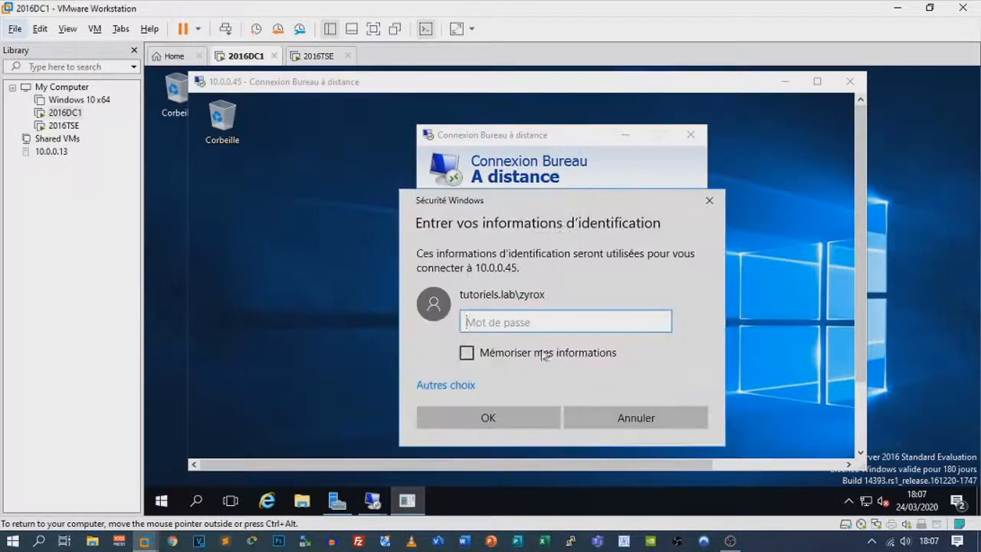
Sign in with a different tutoriels.lab domain account and its password
{"action": "left_click", "coordinate": [460, 385]}
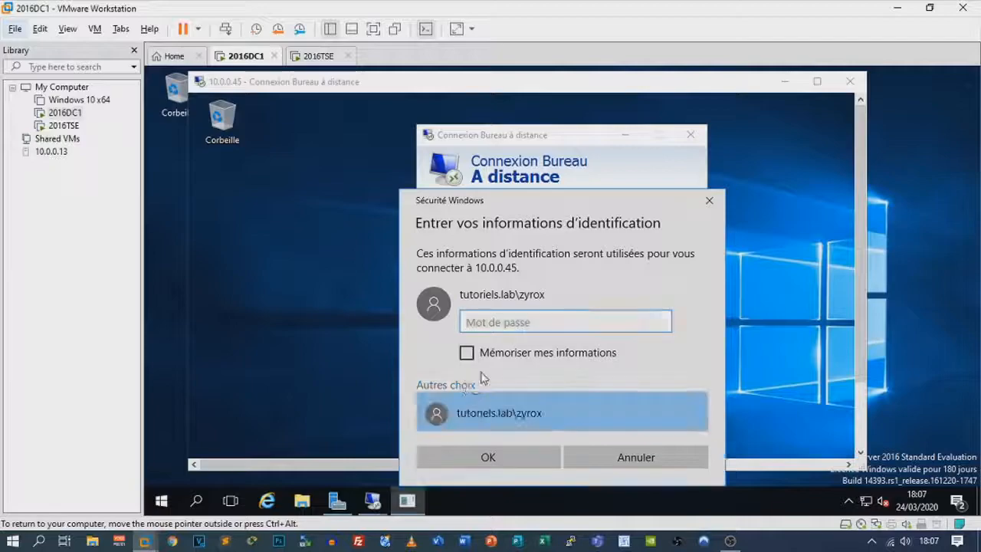
{"action": "left_click", "coordinate": [506, 398]}
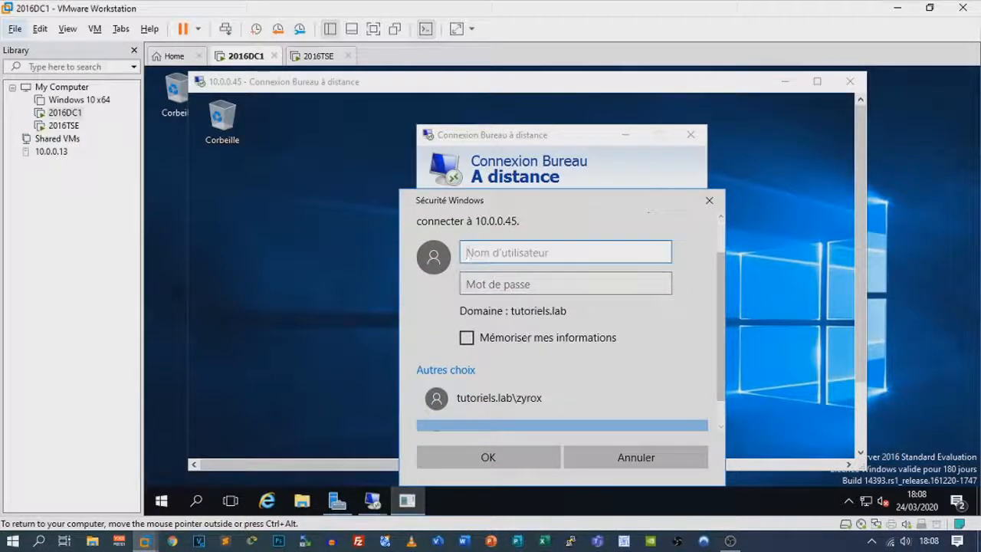
{"action": "type", "text": "tutoriels"}
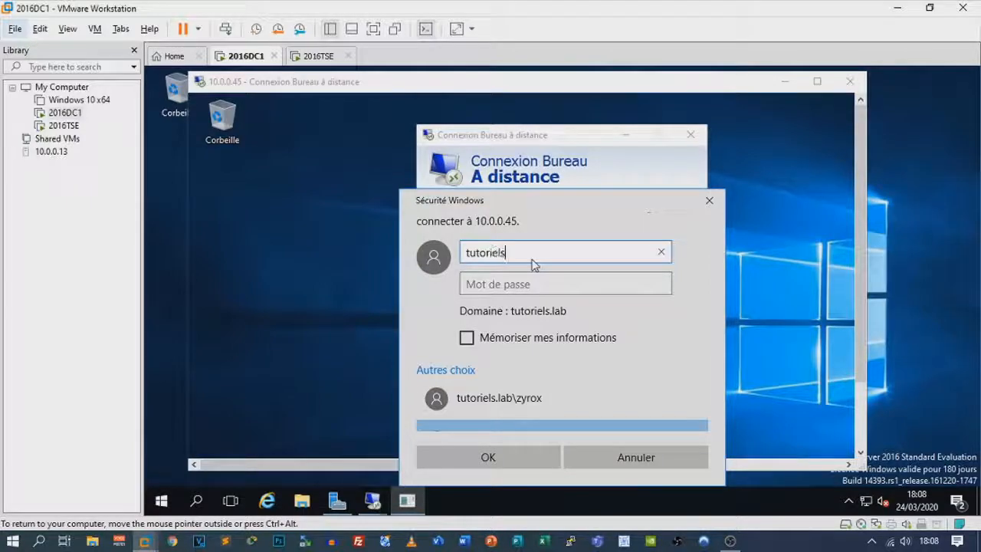
{"action": "type", "text": ".lab\\zyrox1"}
{"action": "key", "text": "Tab"}
{"action": "type", "text": "••"}
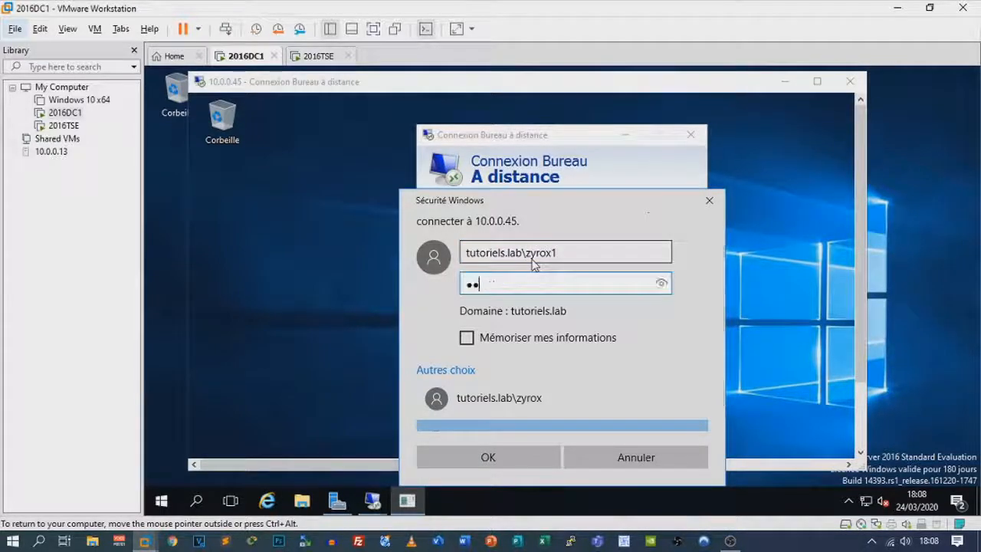
{"action": "key", "text": "BackSpace"}
{"action": "key", "text": "BackSpace"}
{"action": "type", "text": "•••••••••"}
{"action": "key", "text": "Return"}
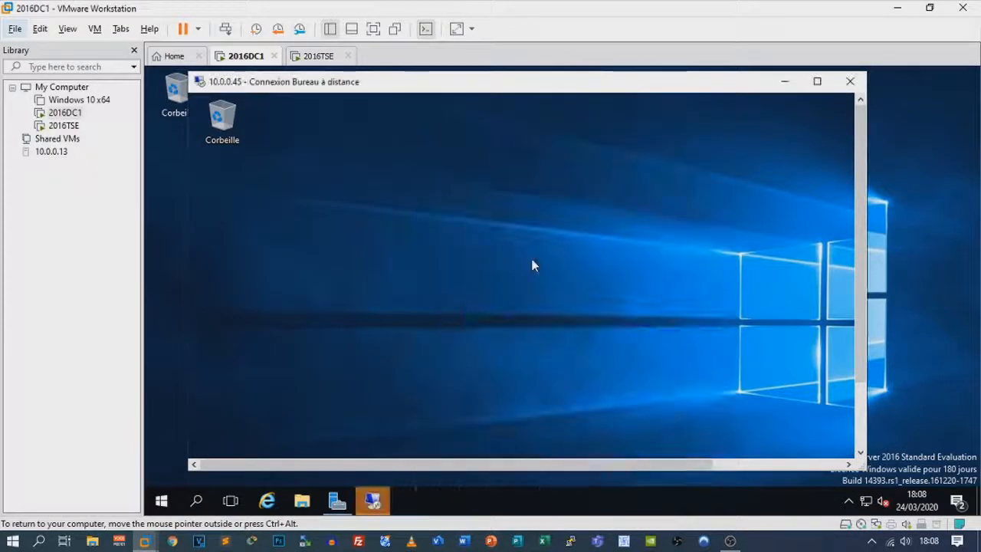
Accept the new session's certificate warning and arrange both remote session windows side by side
{"action": "left_click", "coordinate": [388, 506]}
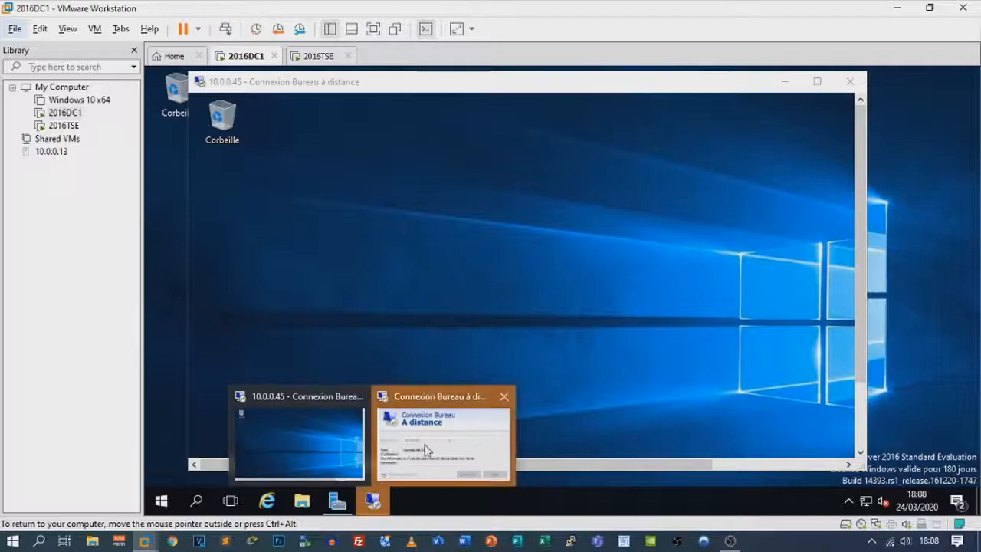
{"action": "left_click", "coordinate": [426, 450]}
{"action": "left_click", "coordinate": [605, 339]}
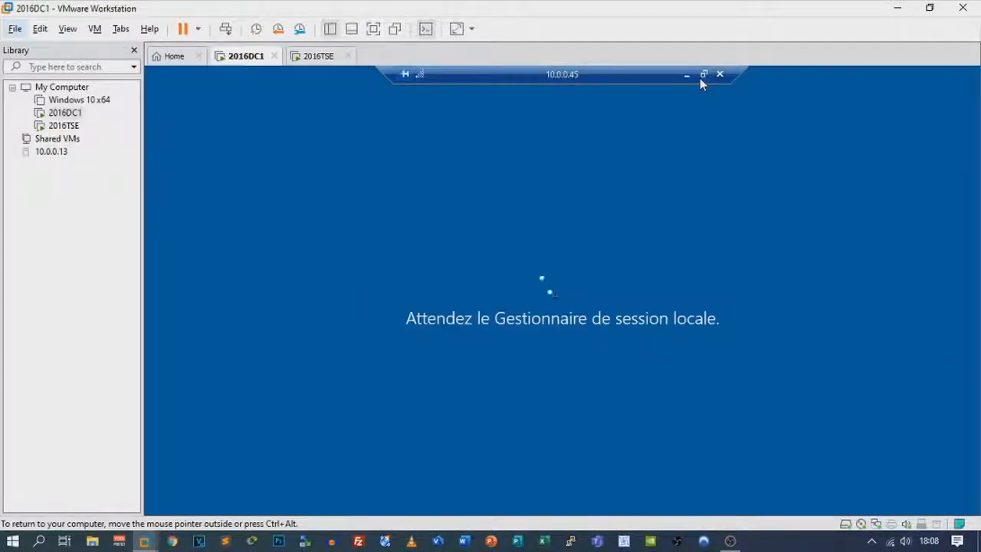
{"action": "left_click", "coordinate": [703, 74]}
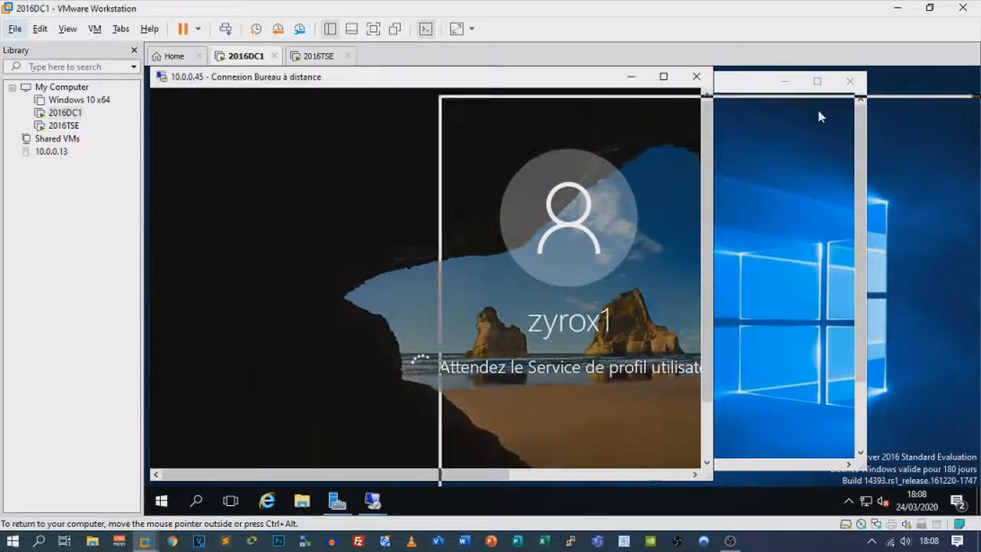
{"action": "left_click_drag", "start_coordinate": [763, 123], "coordinate": [832, 108]}
{"action": "left_click_drag", "start_coordinate": [435, 83], "coordinate": [359, 90]}
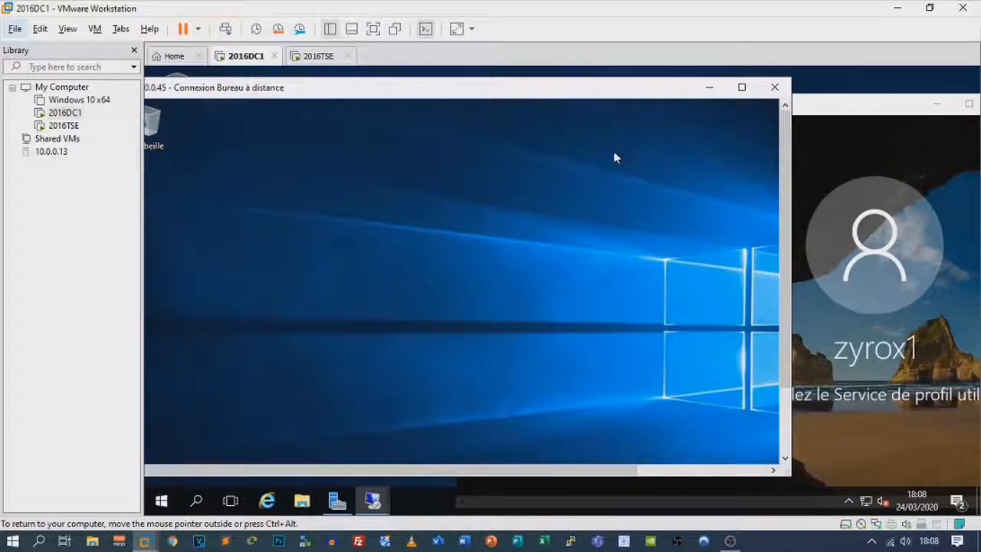
Maximize the new session, confirm Panneau de configuration is blocked, then disconnect it
{"action": "left_click", "coordinate": [742, 87]}
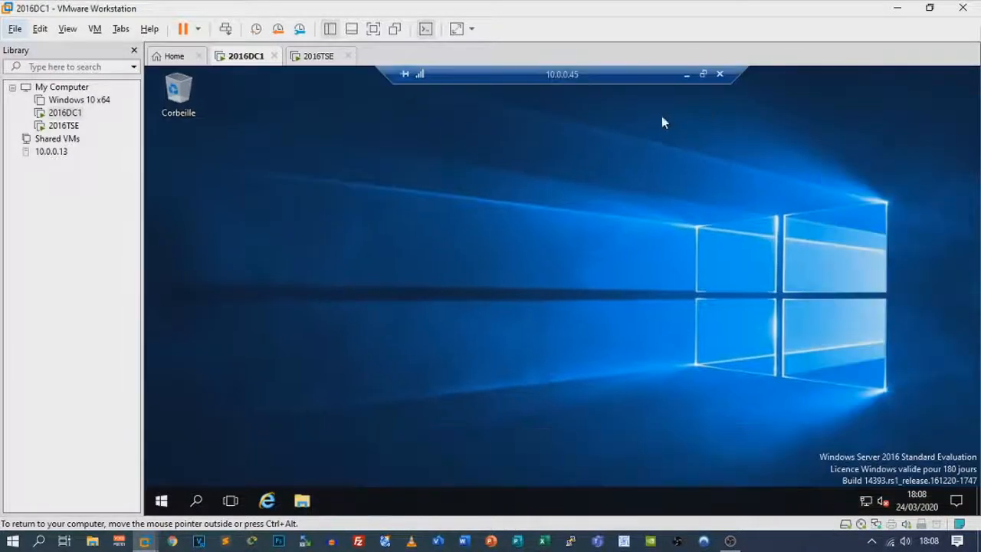
{"action": "left_click", "coordinate": [162, 502]}
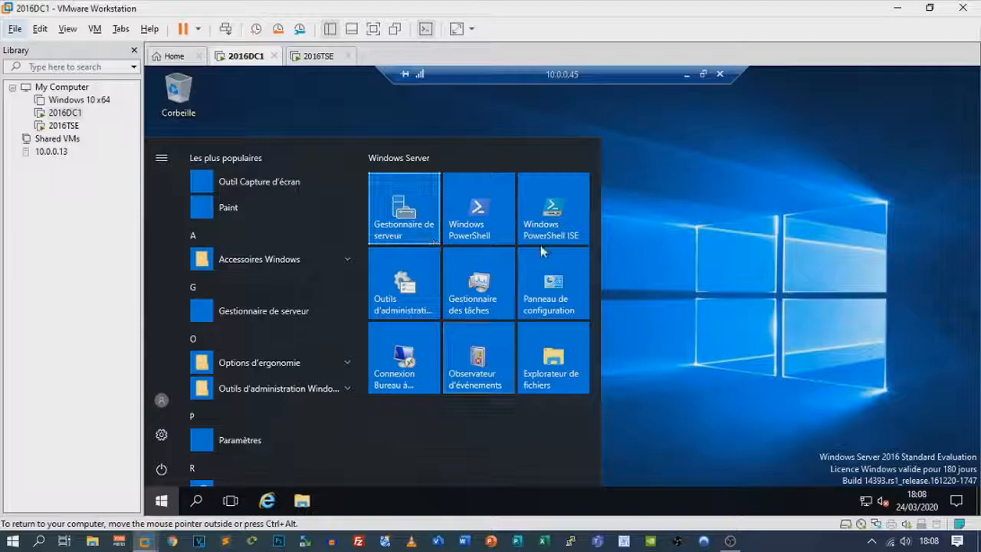
{"action": "left_click", "coordinate": [575, 279]}
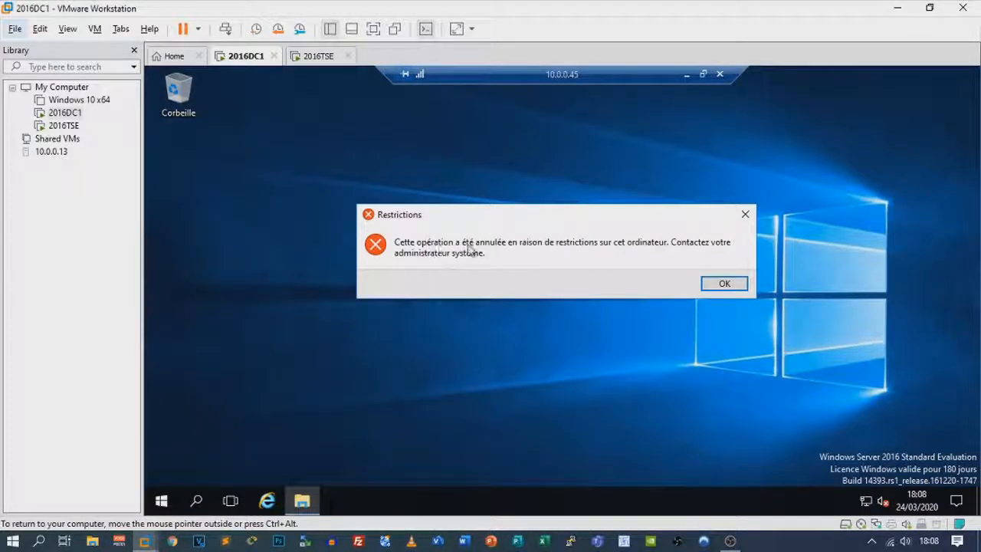
{"action": "left_click", "coordinate": [708, 282]}
{"action": "left_click", "coordinate": [720, 76]}
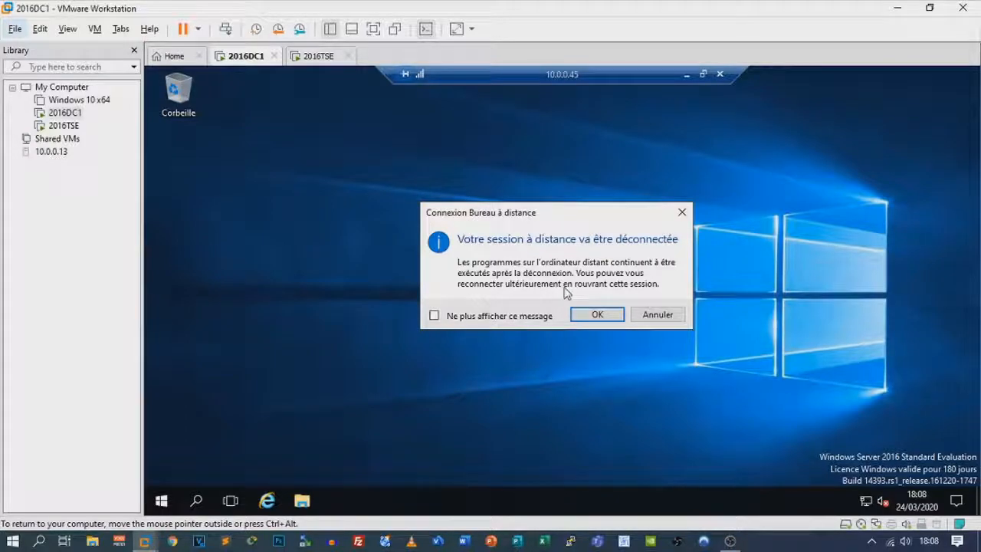
{"action": "left_click", "coordinate": [592, 315]}
{"action": "left_click_drag", "start_coordinate": [589, 121], "coordinate": [371, 91]}
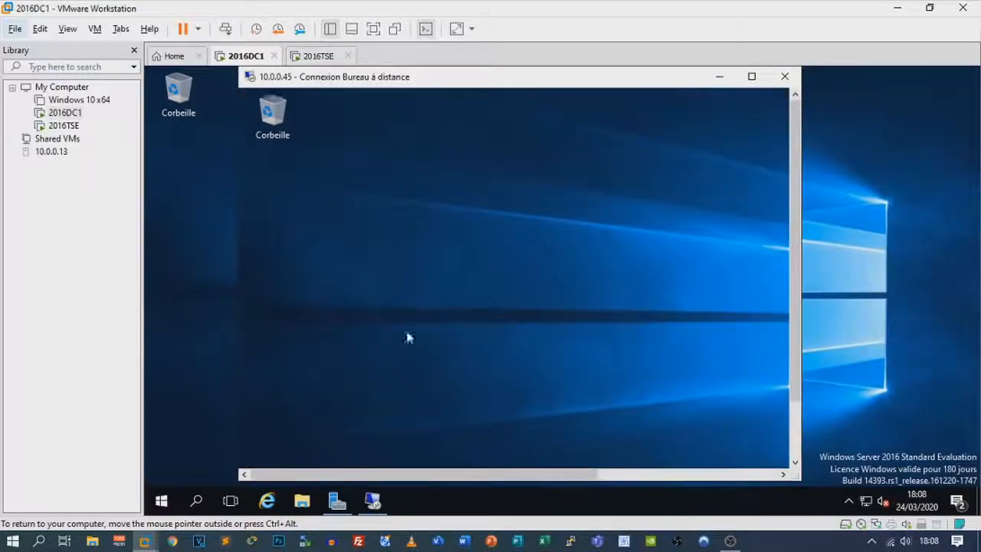
Confirm Panneau de configuration is also blocked in the remaining session, then disconnect it
{"action": "left_click", "coordinate": [752, 76]}
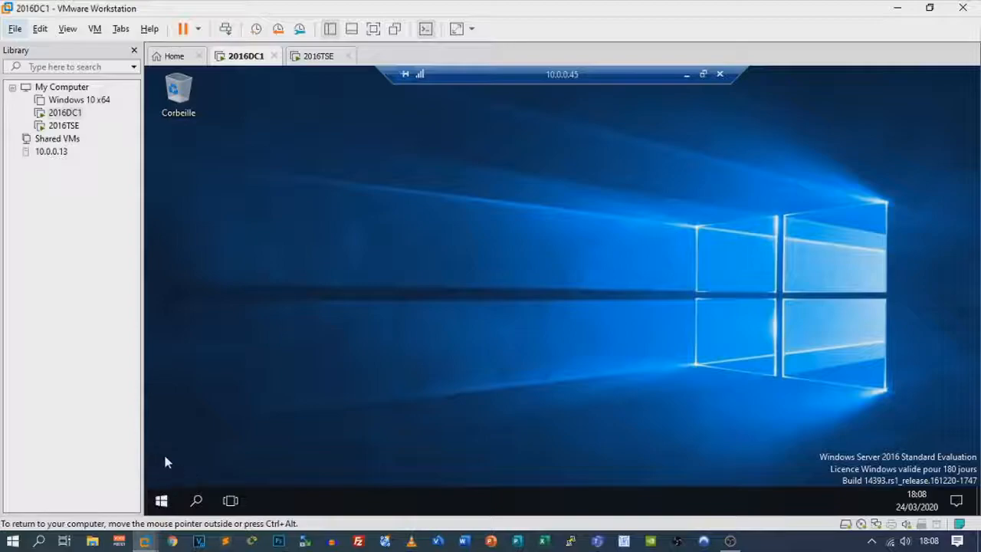
{"action": "left_click", "coordinate": [163, 501]}
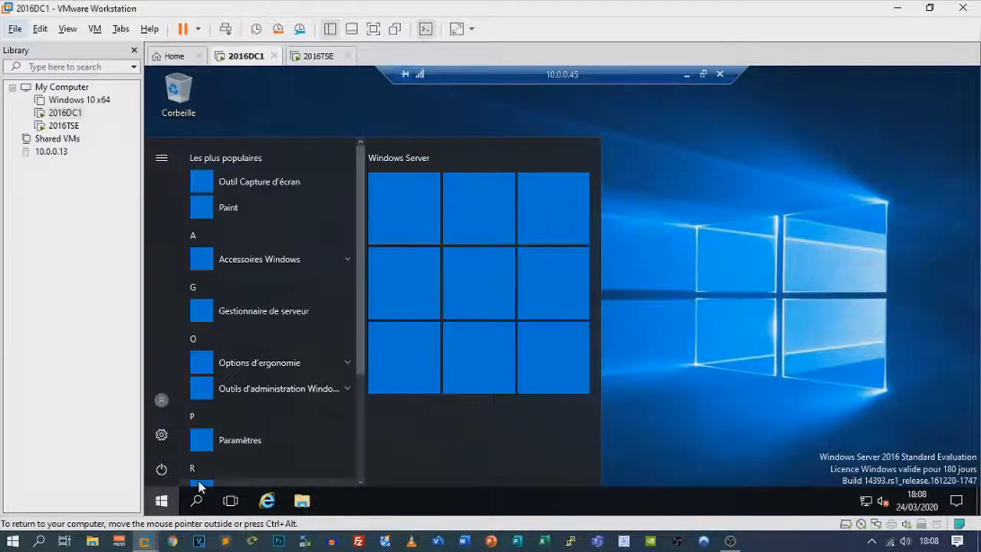
{"action": "left_click", "coordinate": [525, 301]}
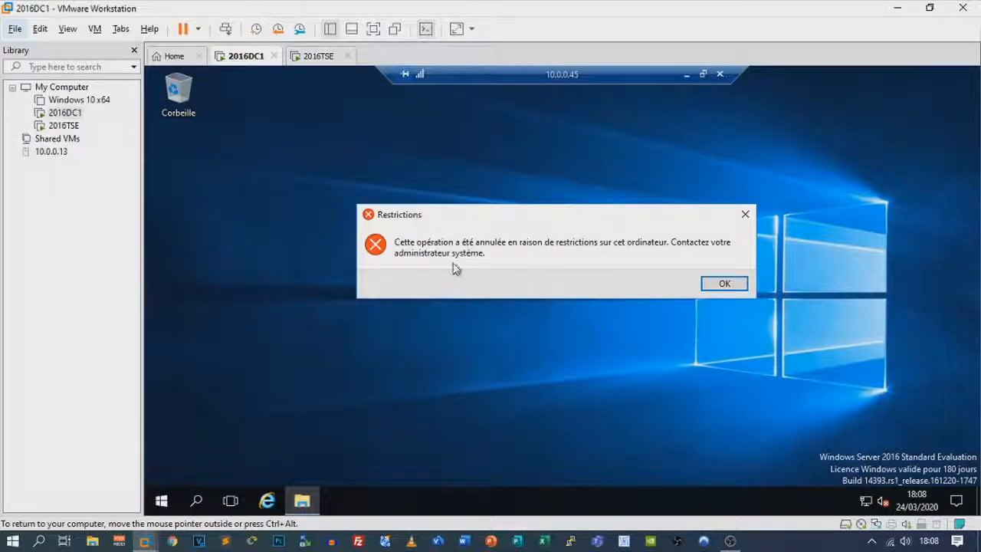
{"action": "left_click", "coordinate": [722, 285]}
{"action": "left_click", "coordinate": [719, 73]}
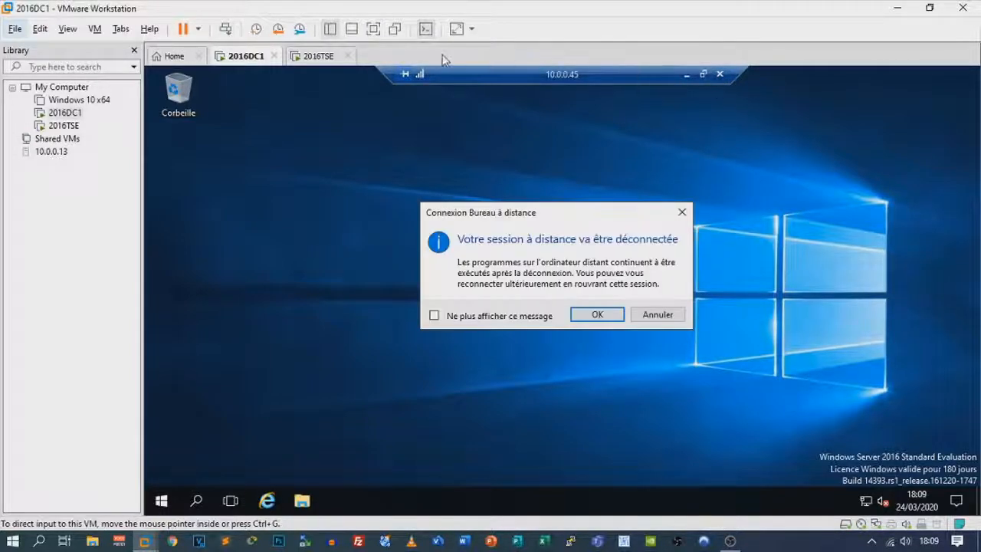
{"action": "left_click", "coordinate": [603, 317]}
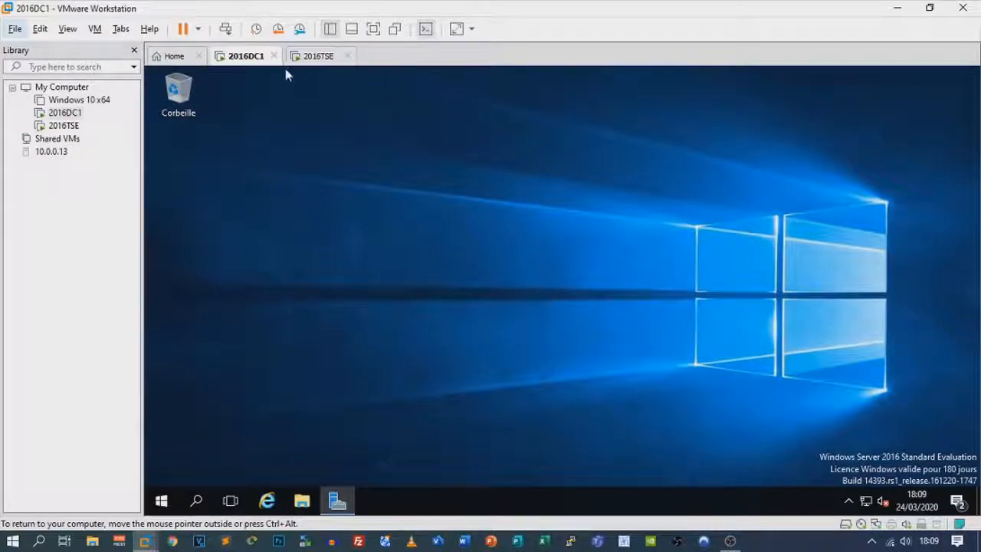
On 2016TSE, close the command prompt and Server Manager
{"action": "left_click", "coordinate": [313, 56]}
{"action": "left_click", "coordinate": [887, 131]}
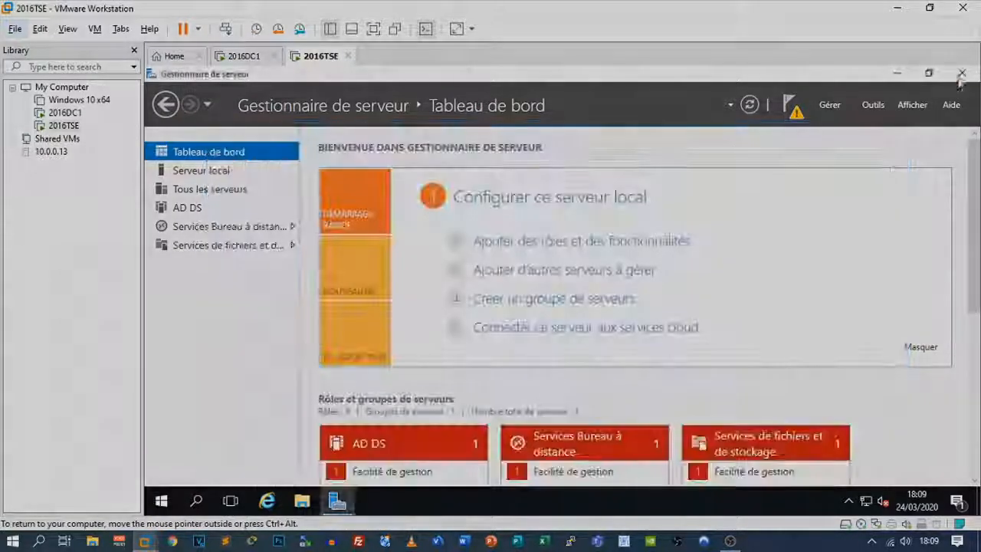
{"action": "left_click", "coordinate": [961, 73]}
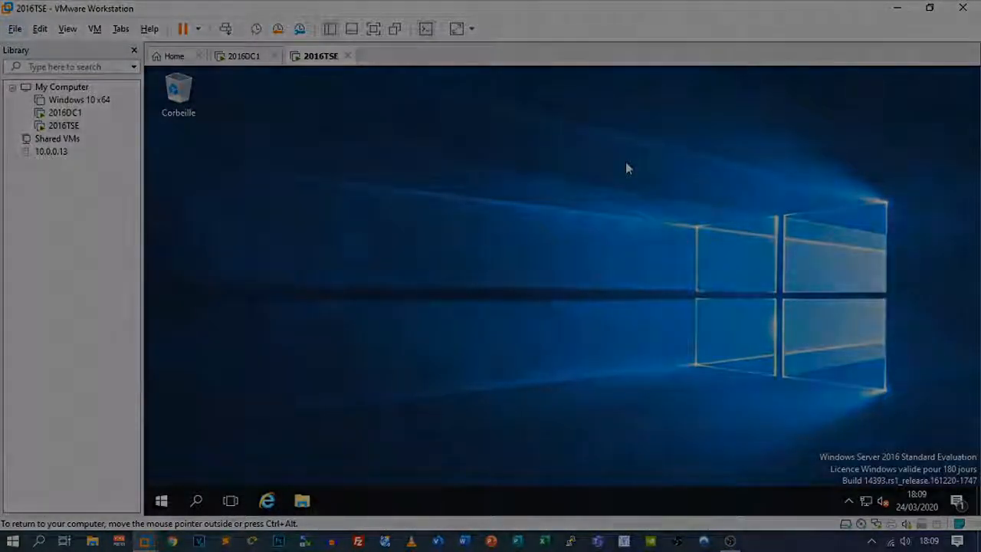